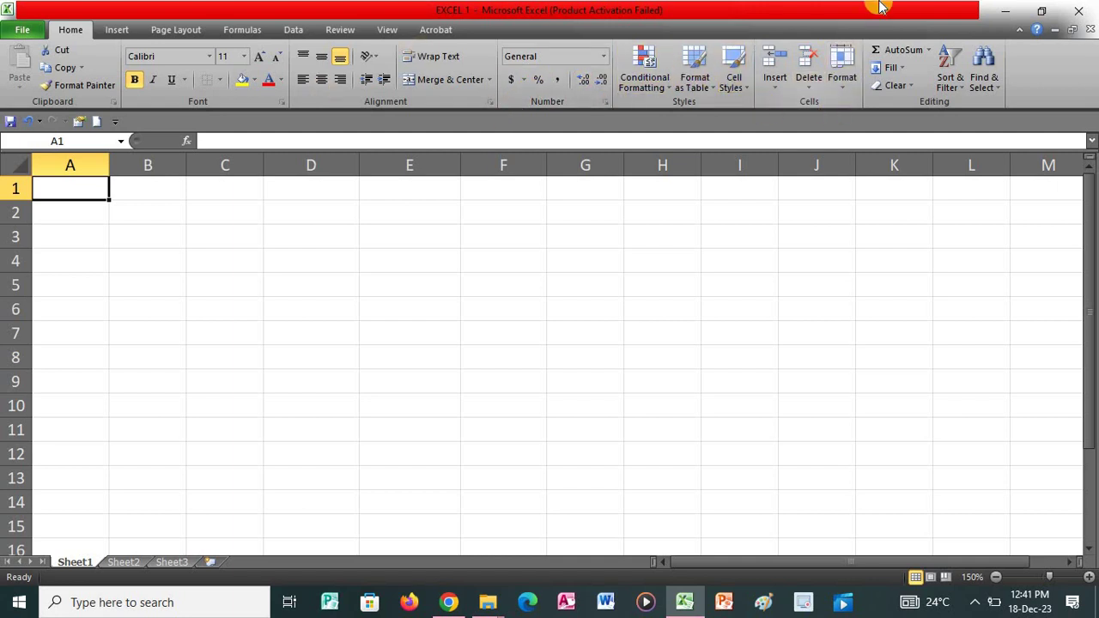
Check the Coral AutoMall worksheet in the MS Office exercises PDF in Chrome, and return to the Excel workbook.
click(928, 51)
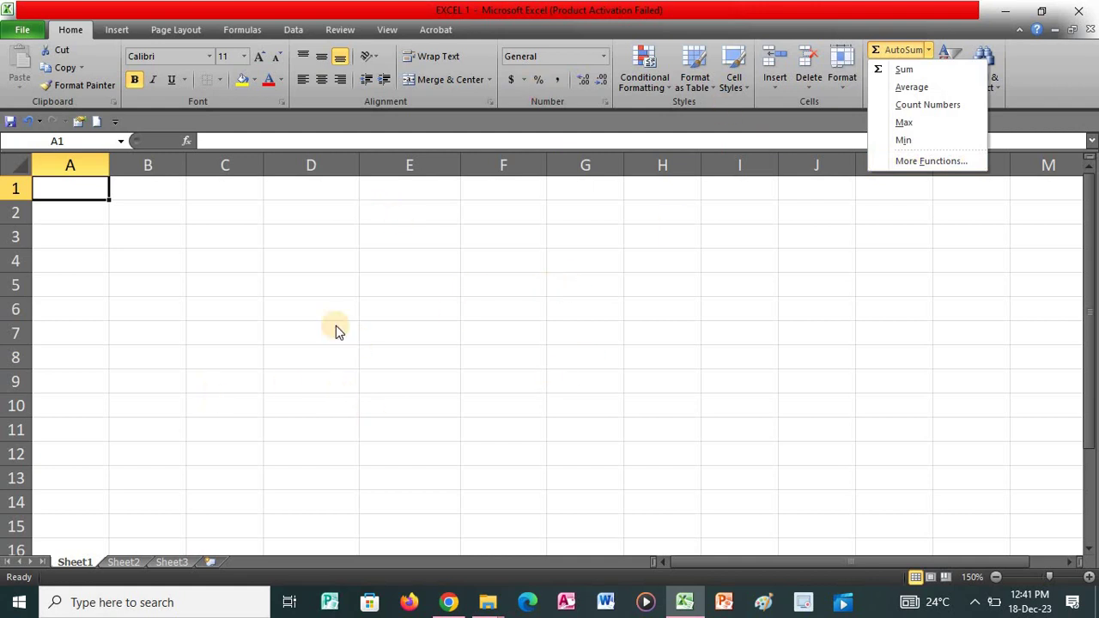
click(451, 603)
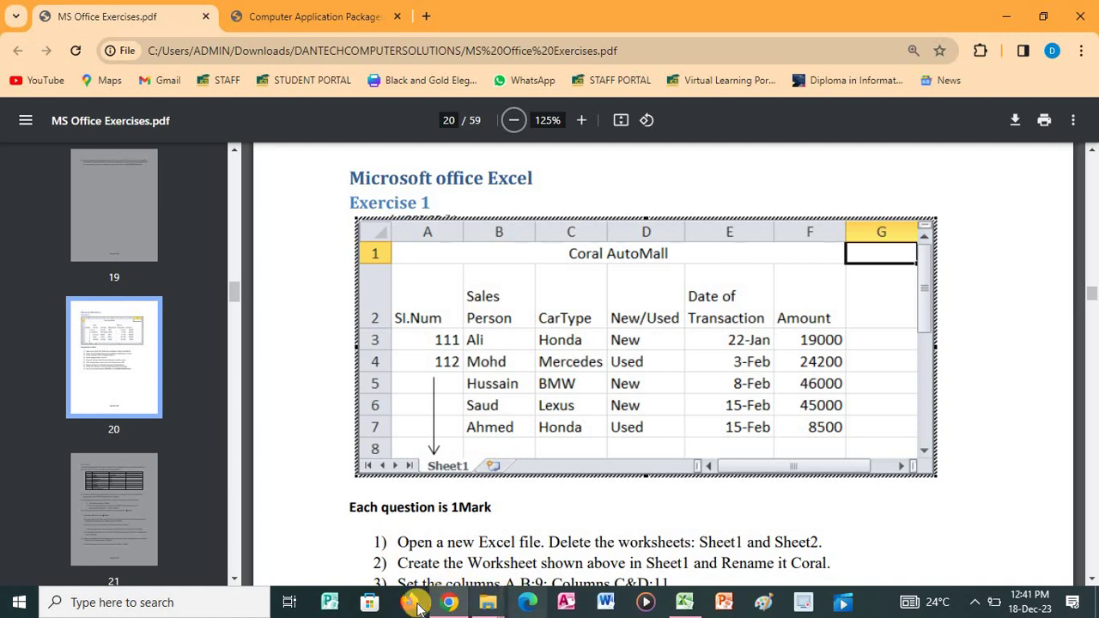
click(684, 602)
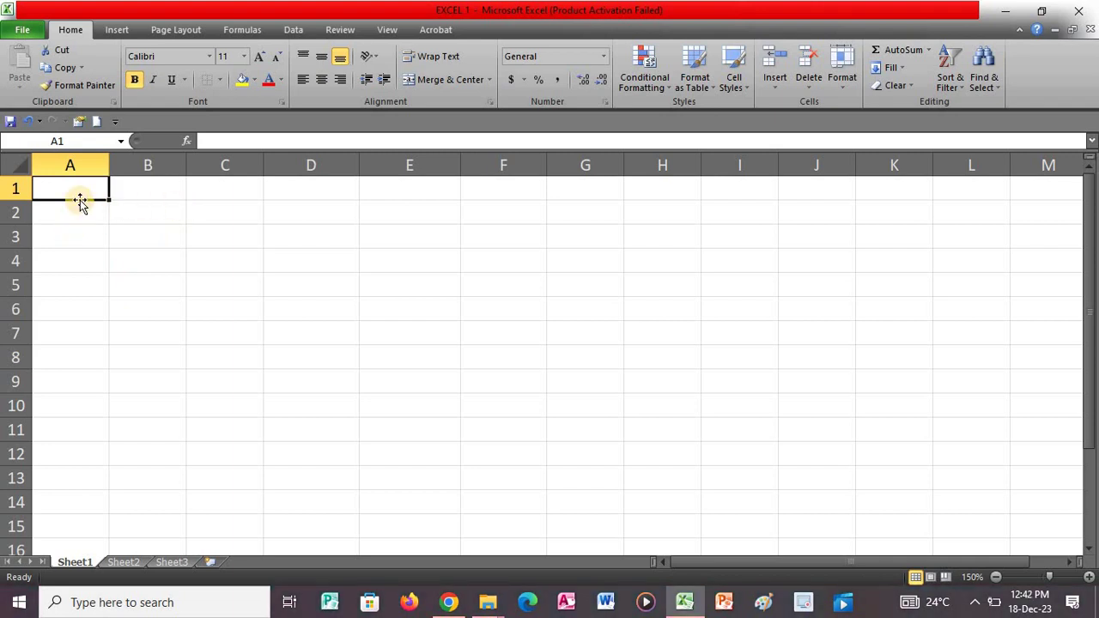
Apply all borders to the range A1:G8 on Sheet1.
drag(123, 185, 555, 359)
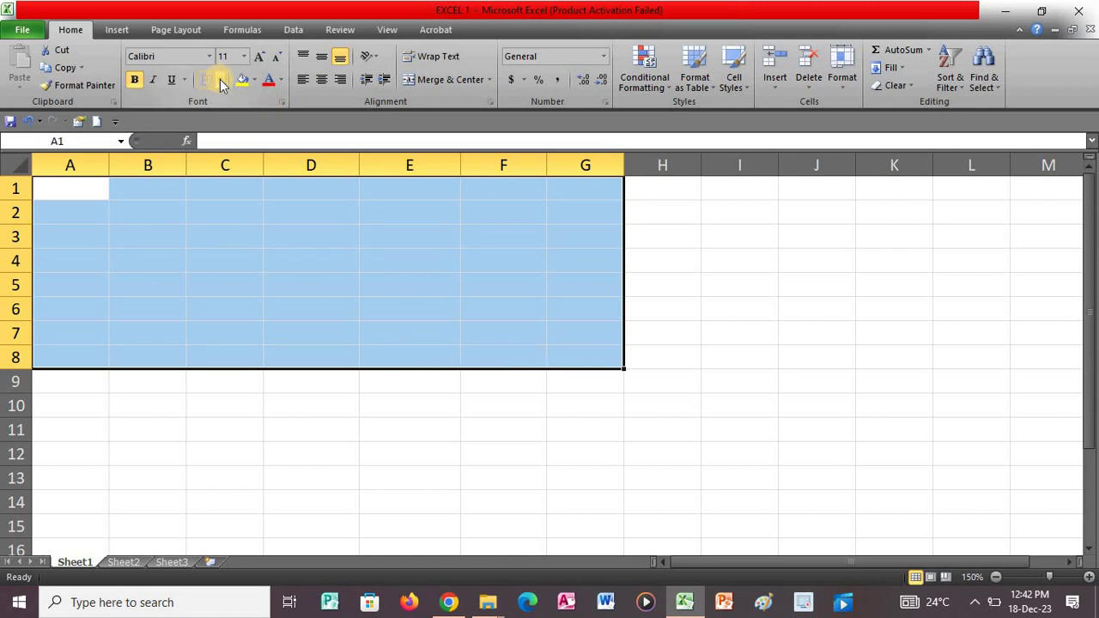
click(220, 79)
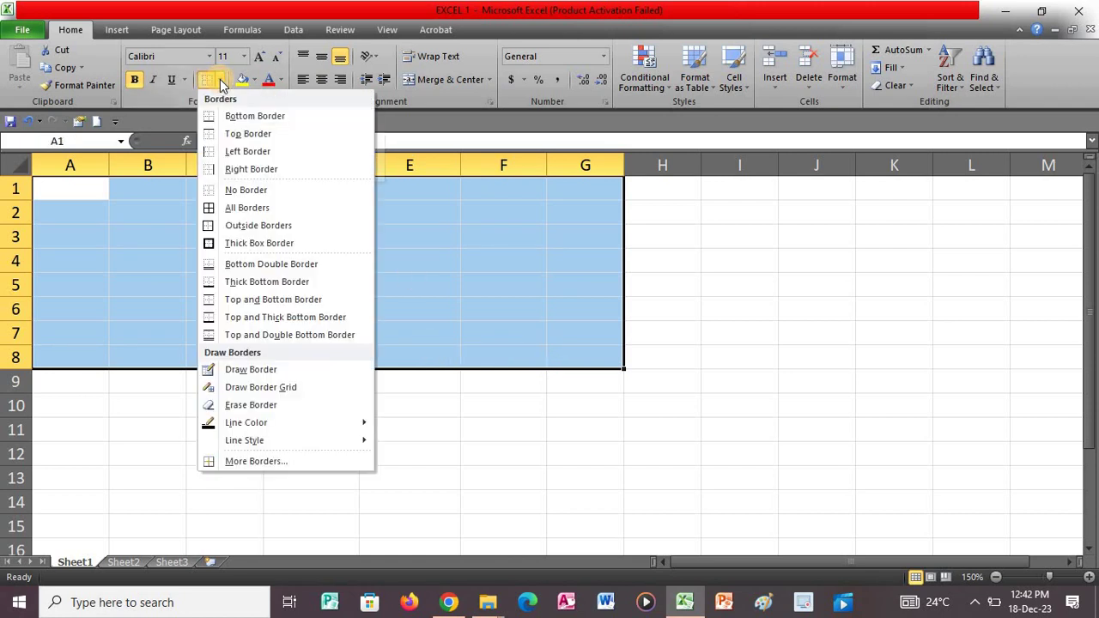
click(239, 210)
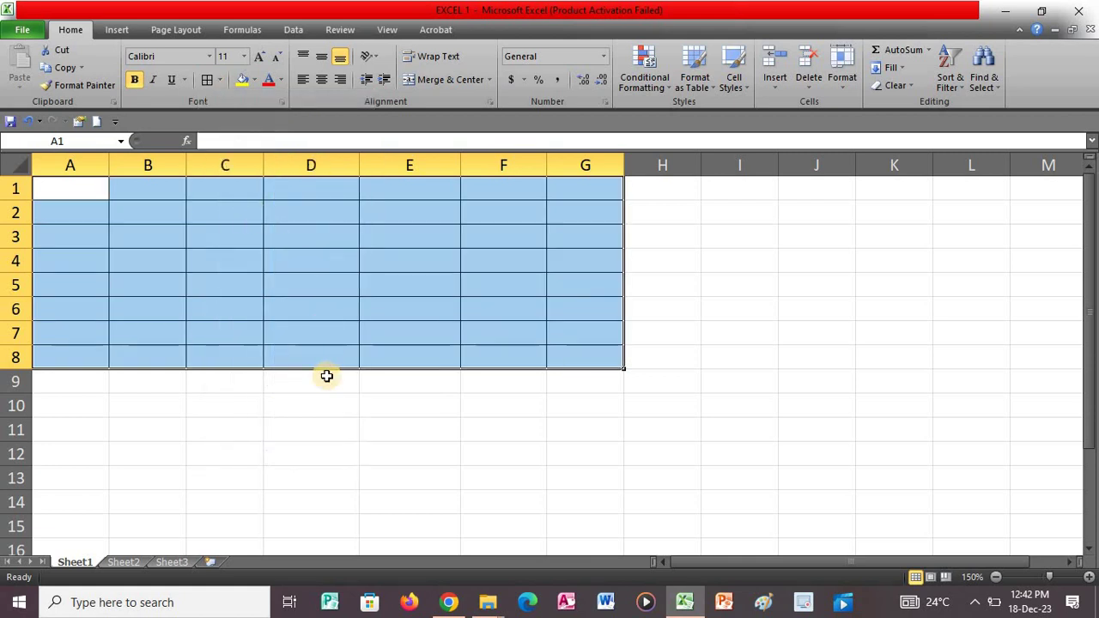
click(326, 386)
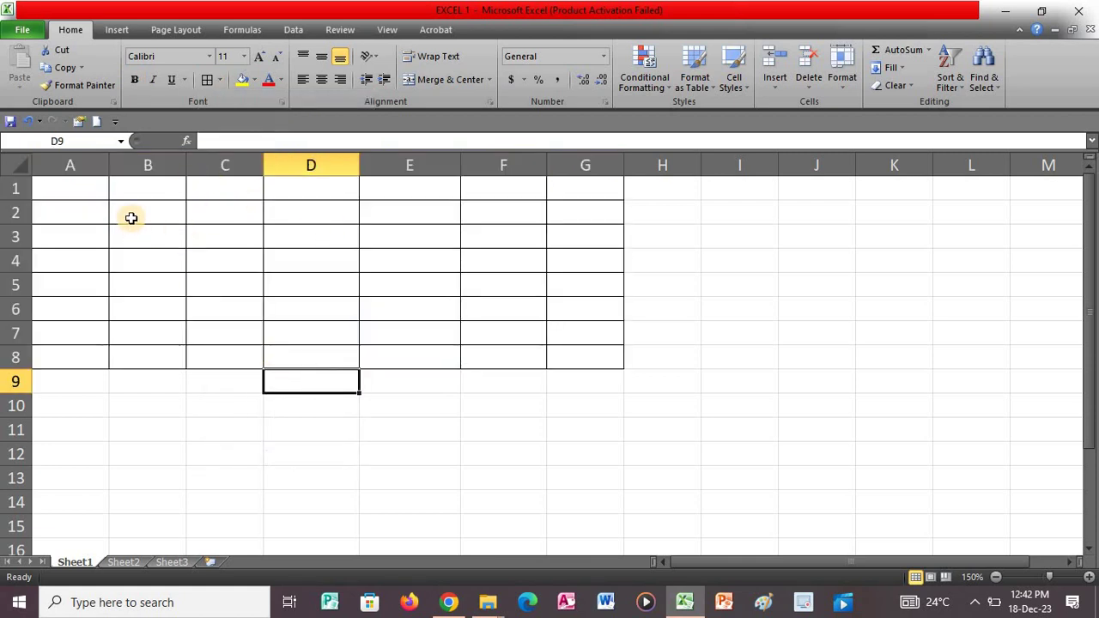
Merge and center cells A1:G1 and enter the title "Coral AutoMall" in the merged cell.
click(80, 187)
drag(100, 192, 580, 185)
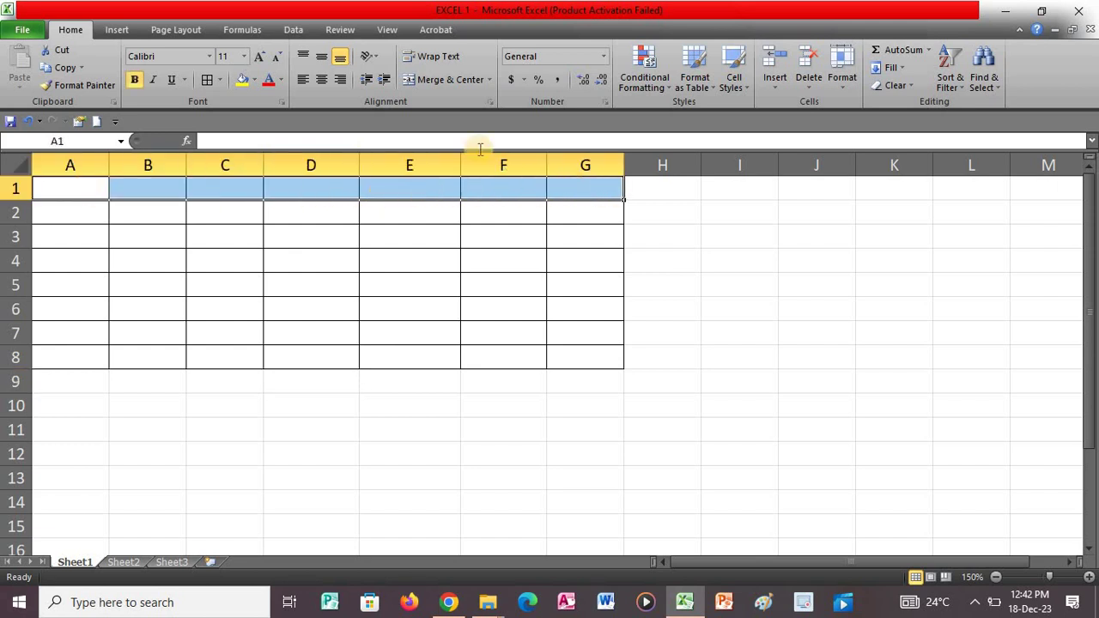
click(449, 81)
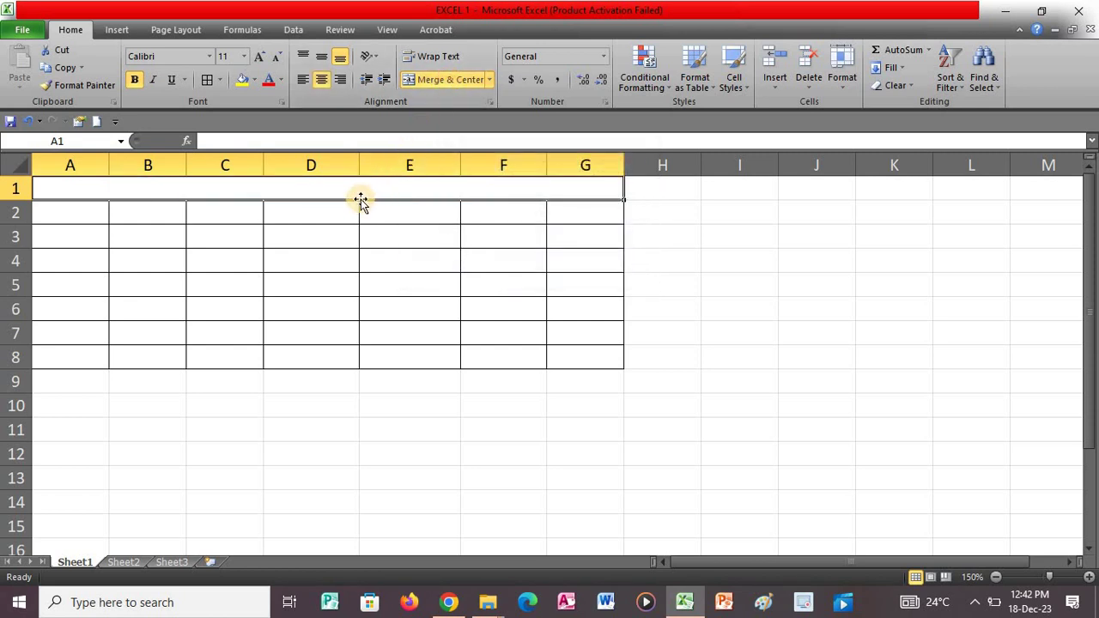
text(C)
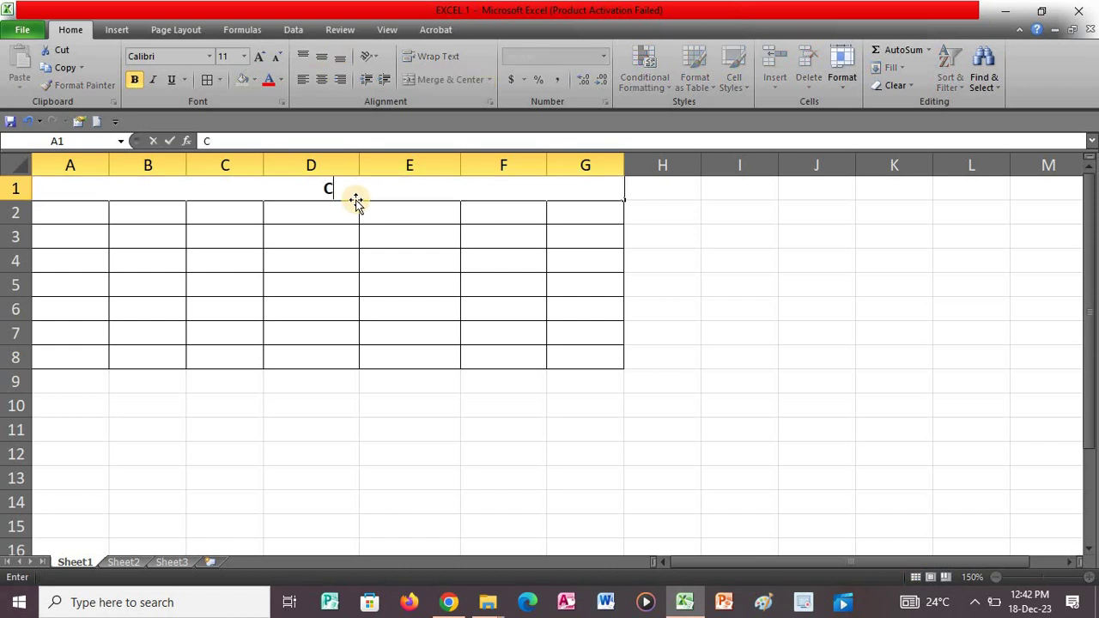
text(oral AutoMall)
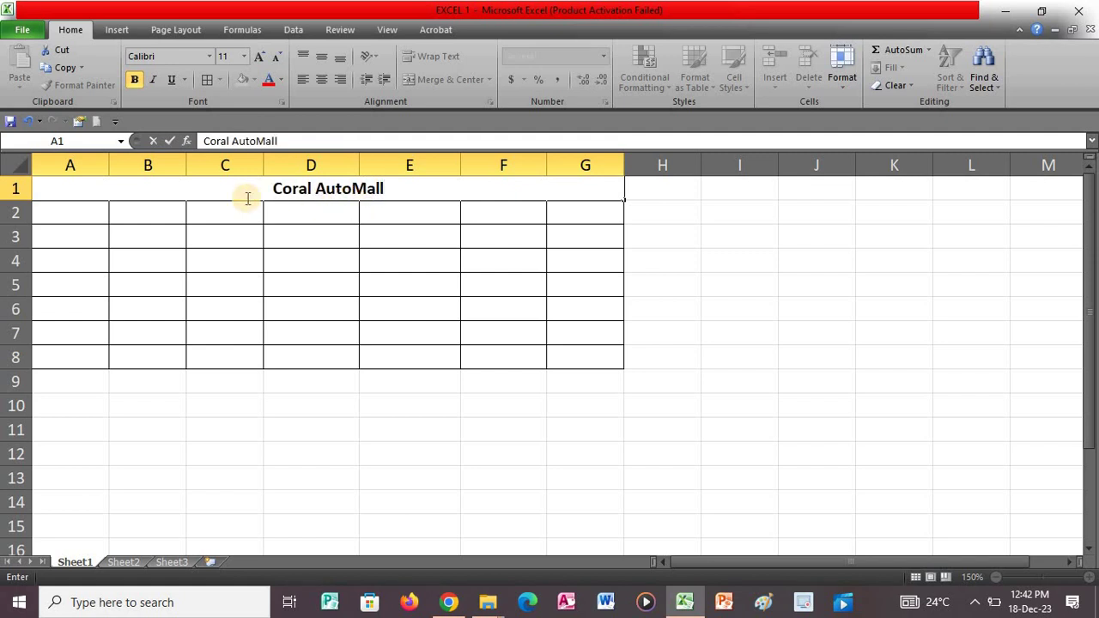
click(65, 218)
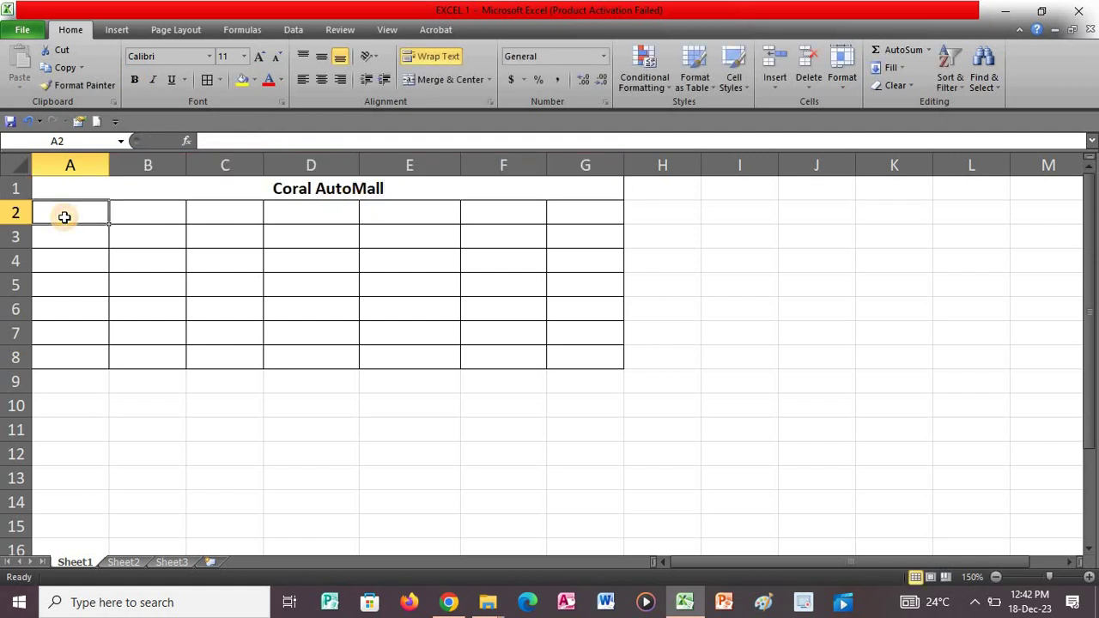
Toggle Wrap Text off and back on for the whole of row 2.
click(15, 212)
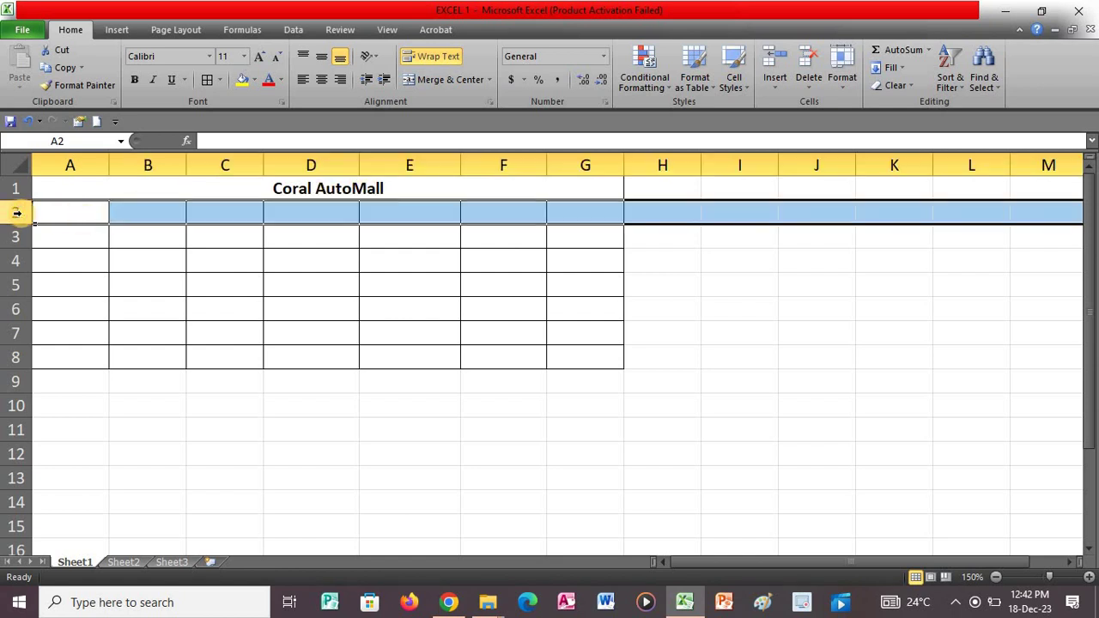
click(440, 55)
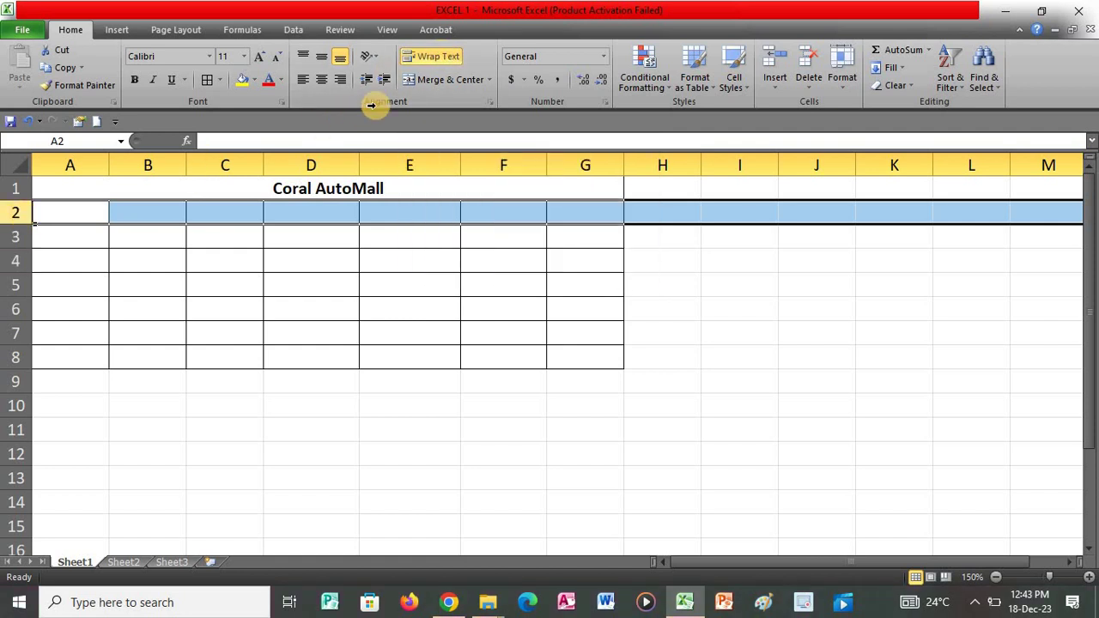
click(439, 56)
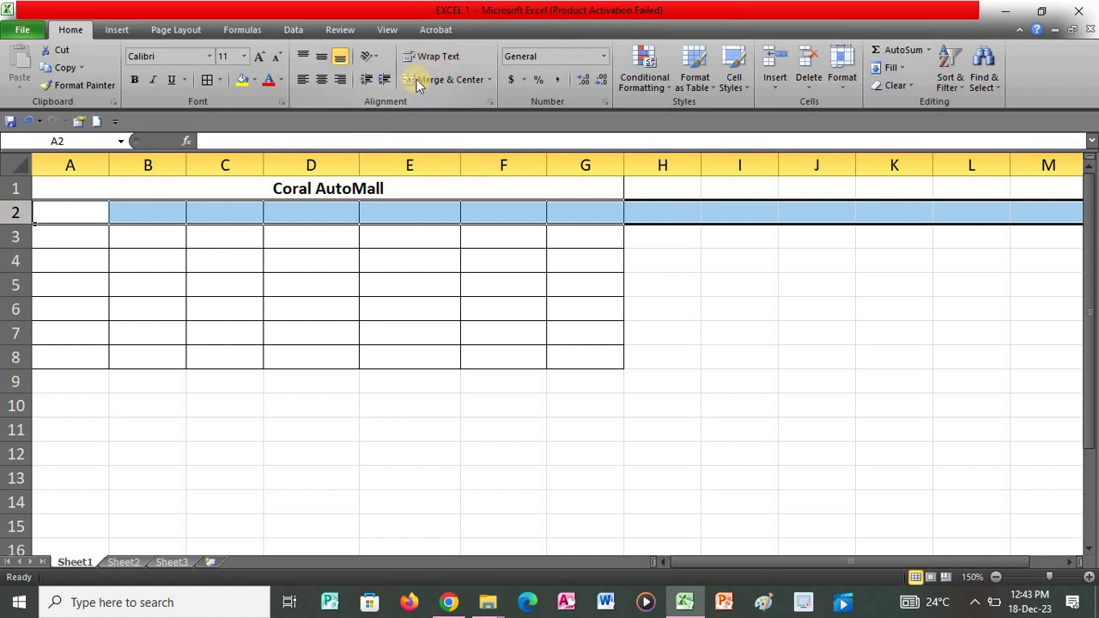
Enter the column headers "Sl. Num" in A2 and "Sales Person" in B2.
click(97, 215)
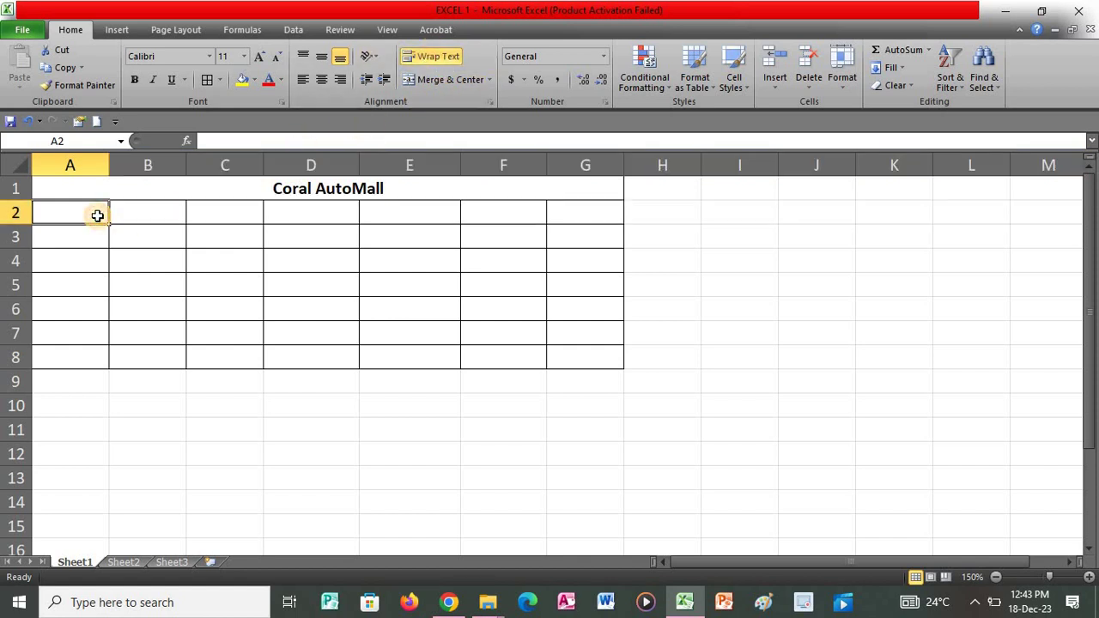
text(Sl.)
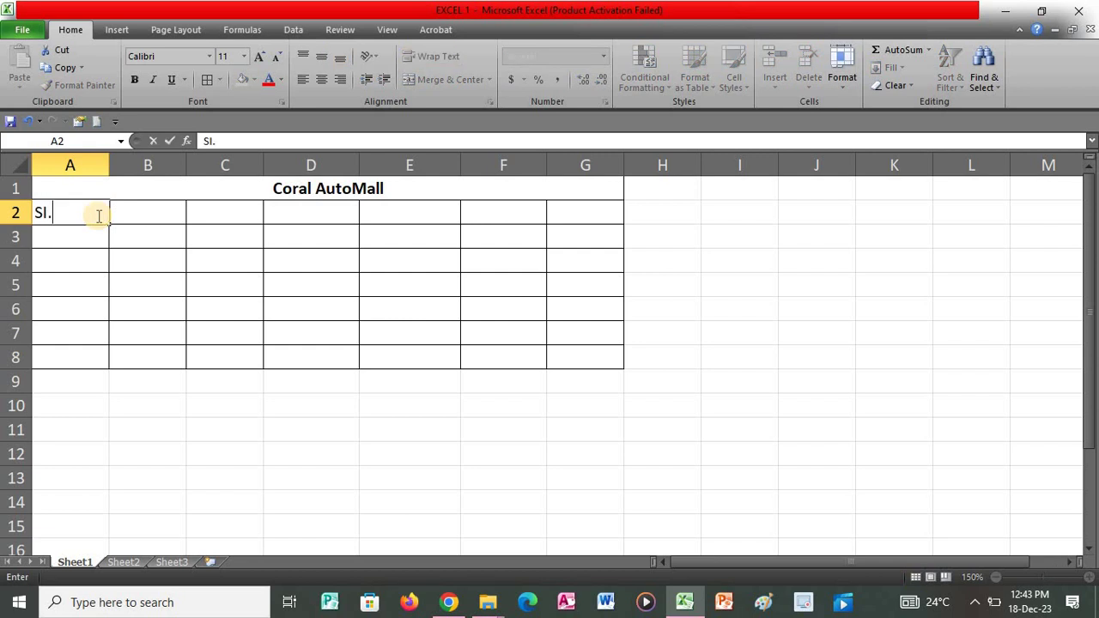
text( n)
key(BackSpace)
text(Num)
key(Tab)
text(Sal)
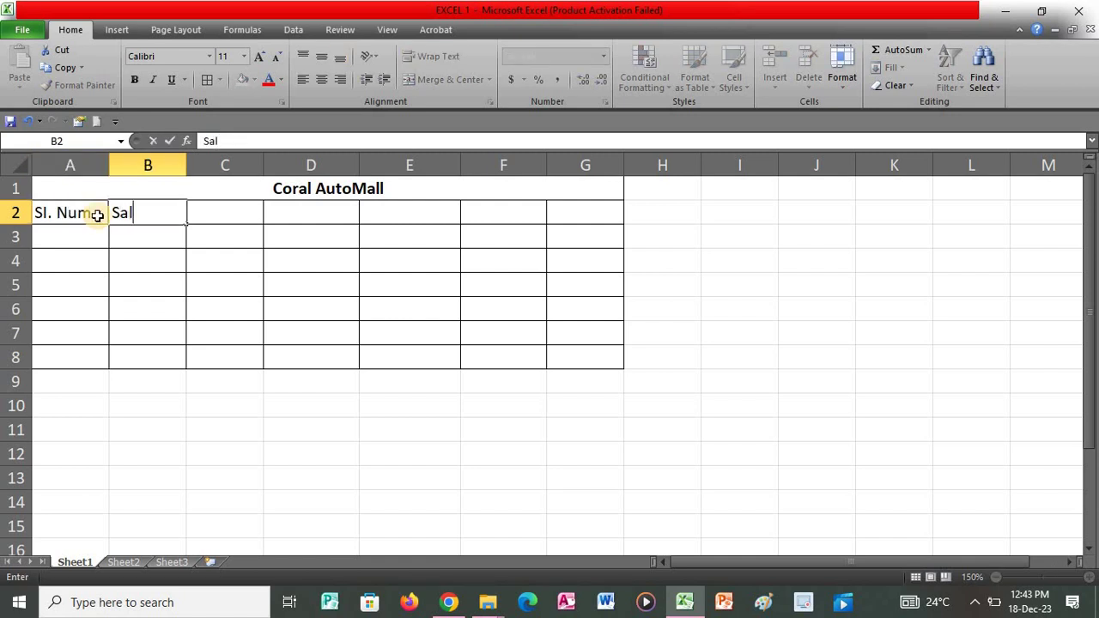
text(es Person)
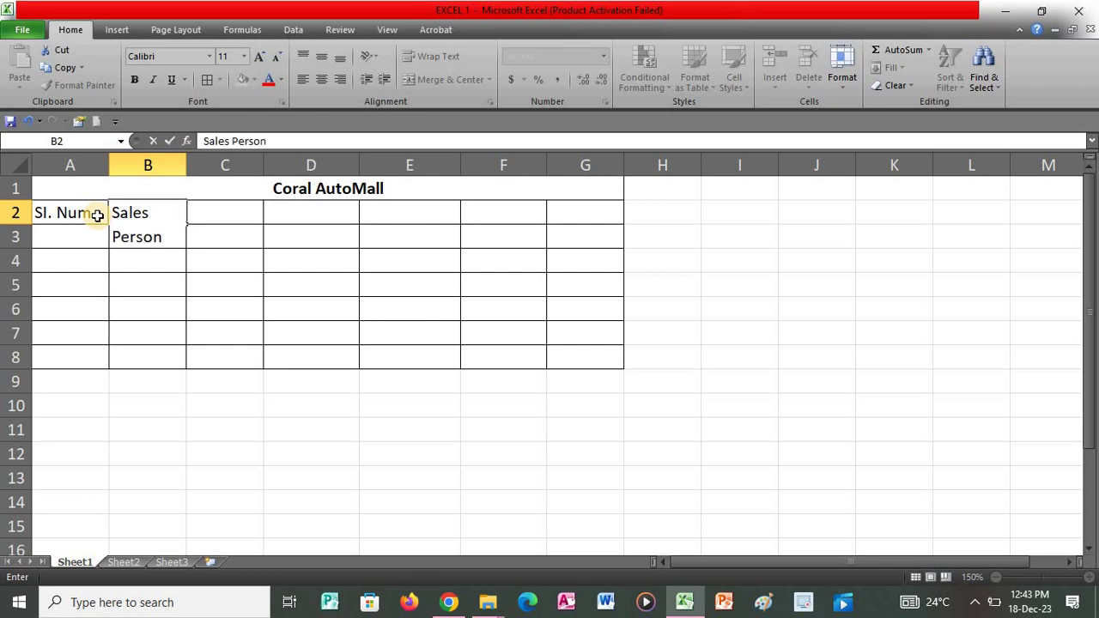
key(Tab)
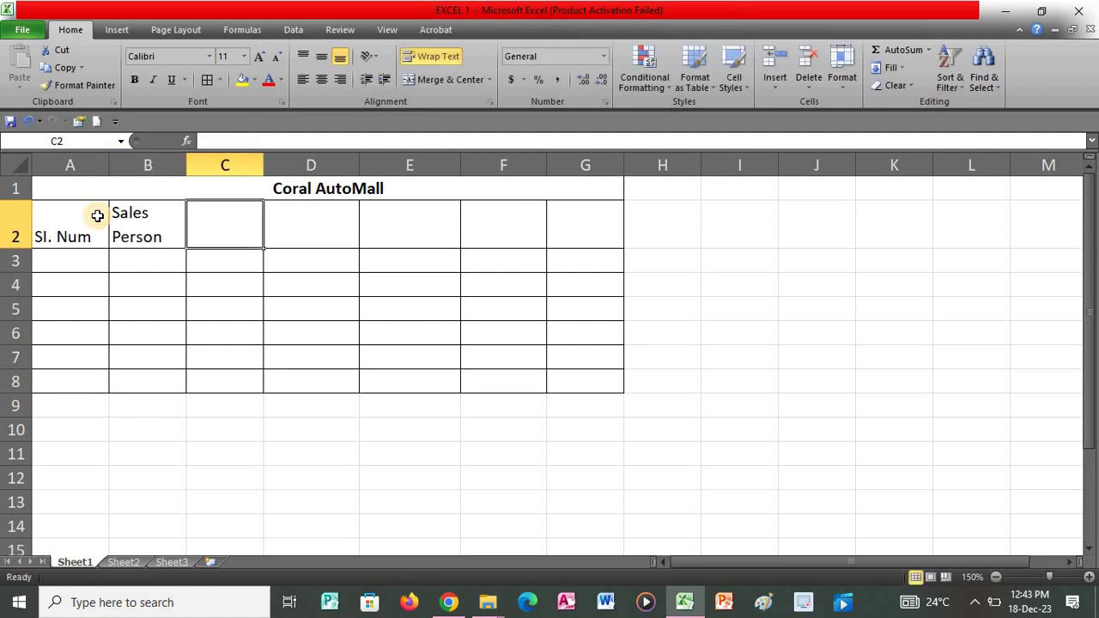
Enter the column headers "CarType" in C2 and "New/Used" in D2.
text(Car)
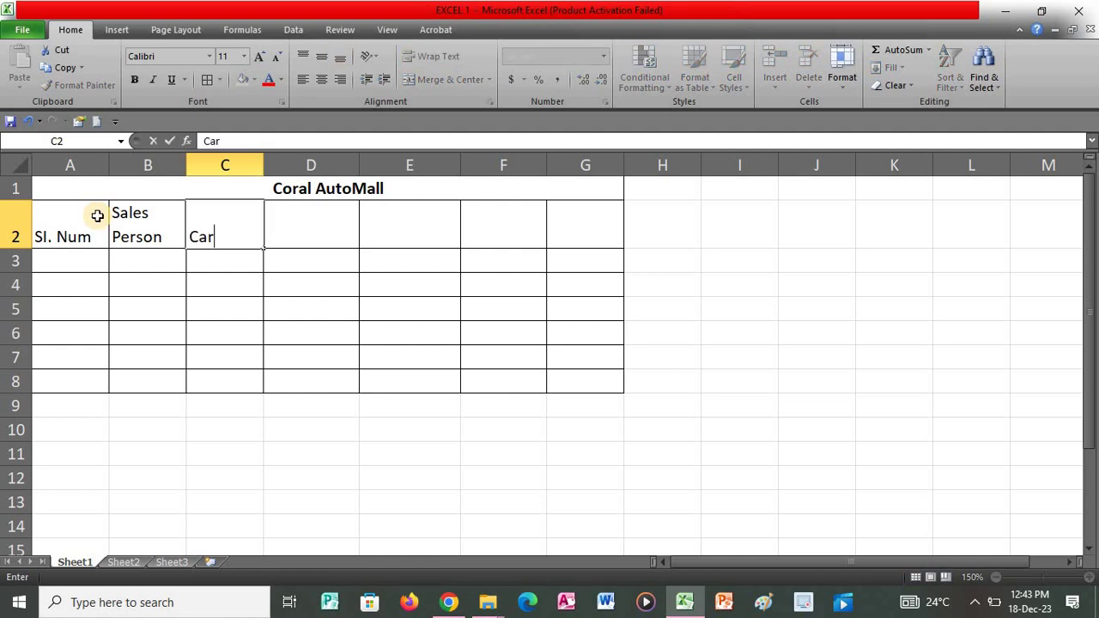
text(Type)
key(Tab)
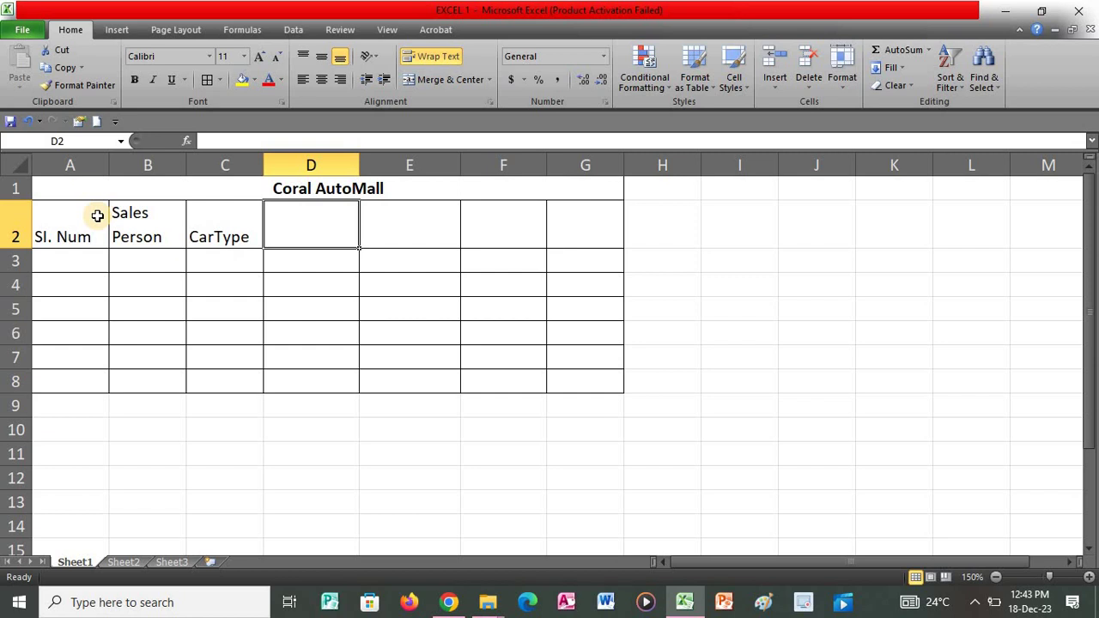
text(New/)
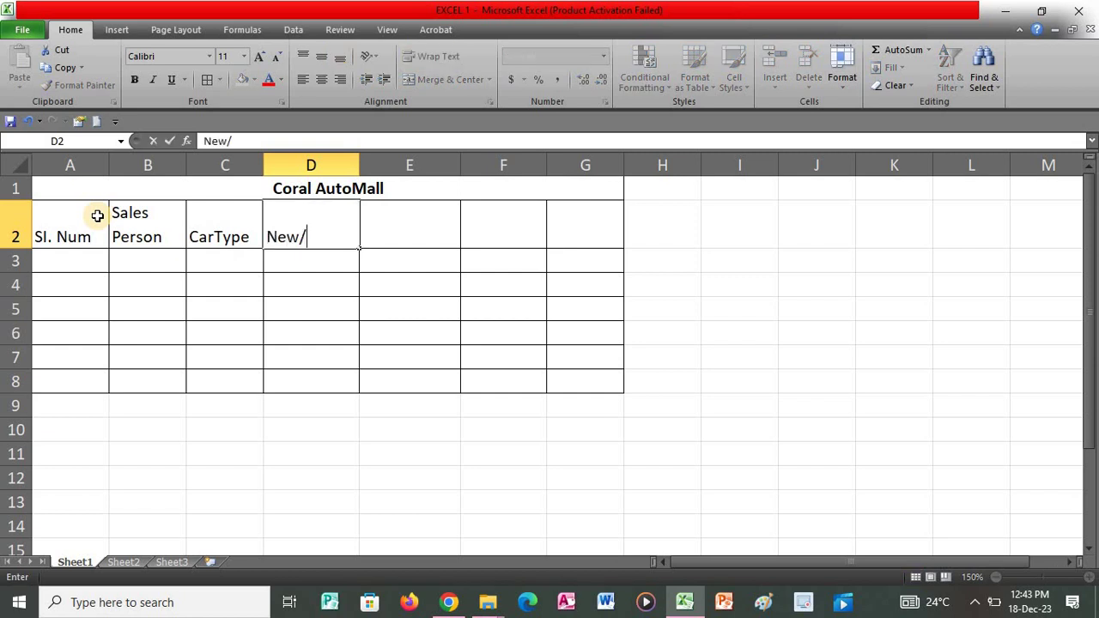
text(USED)
key(BackSpace)
key(BackSpace)
key(BackSpace)
text(sed)
key(Tab)
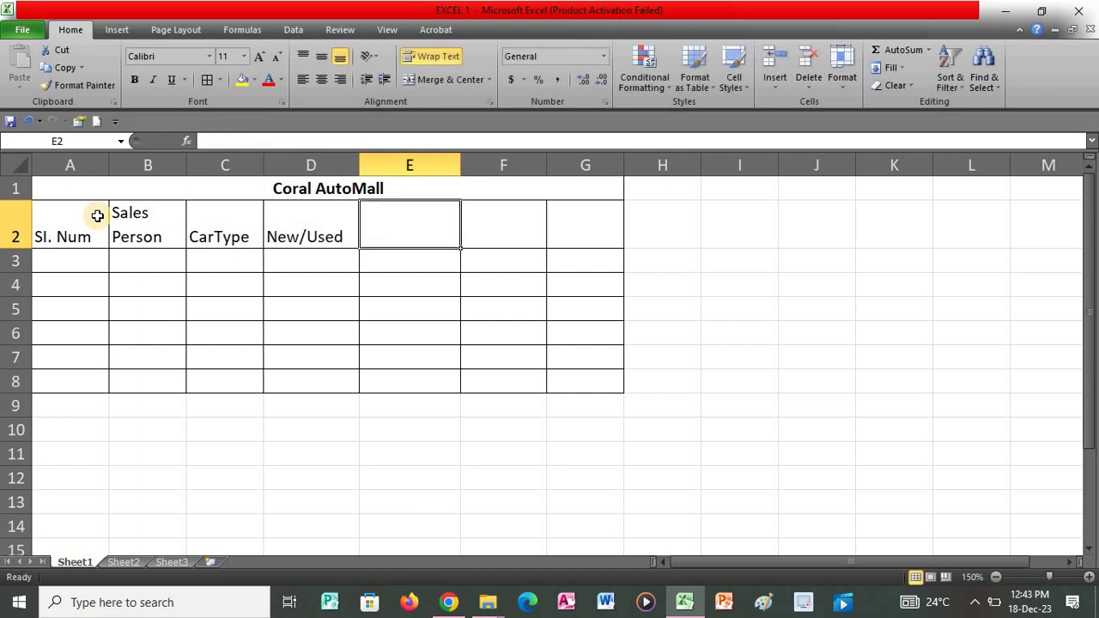
Enter the column headers "Date of Transaction" in E2 and "Amount" in F2.
text(Date o)
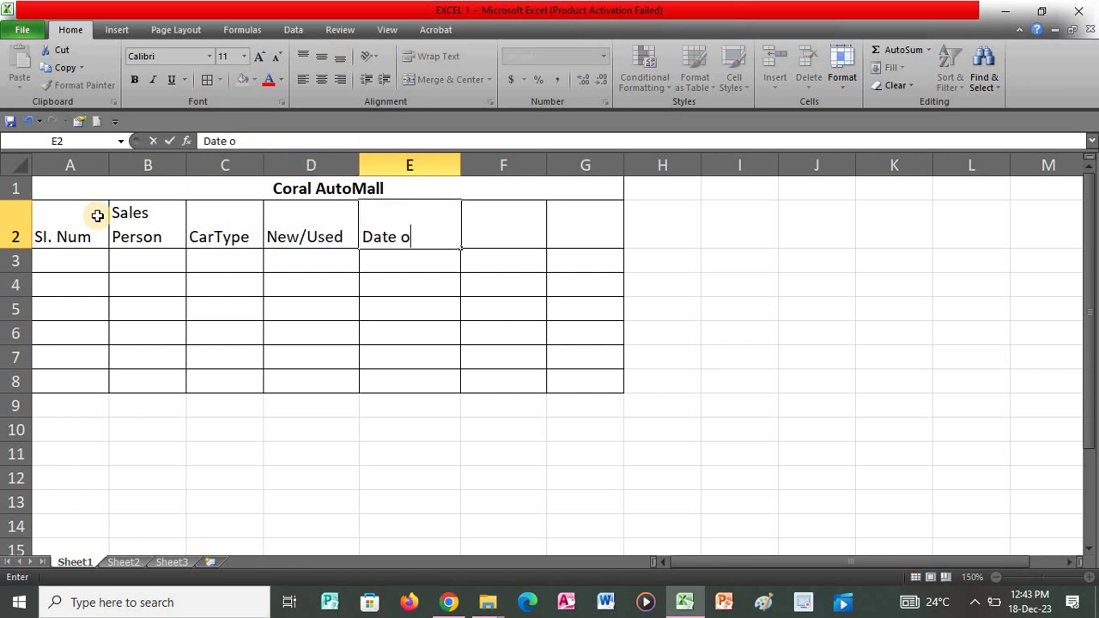
text(f Transact)
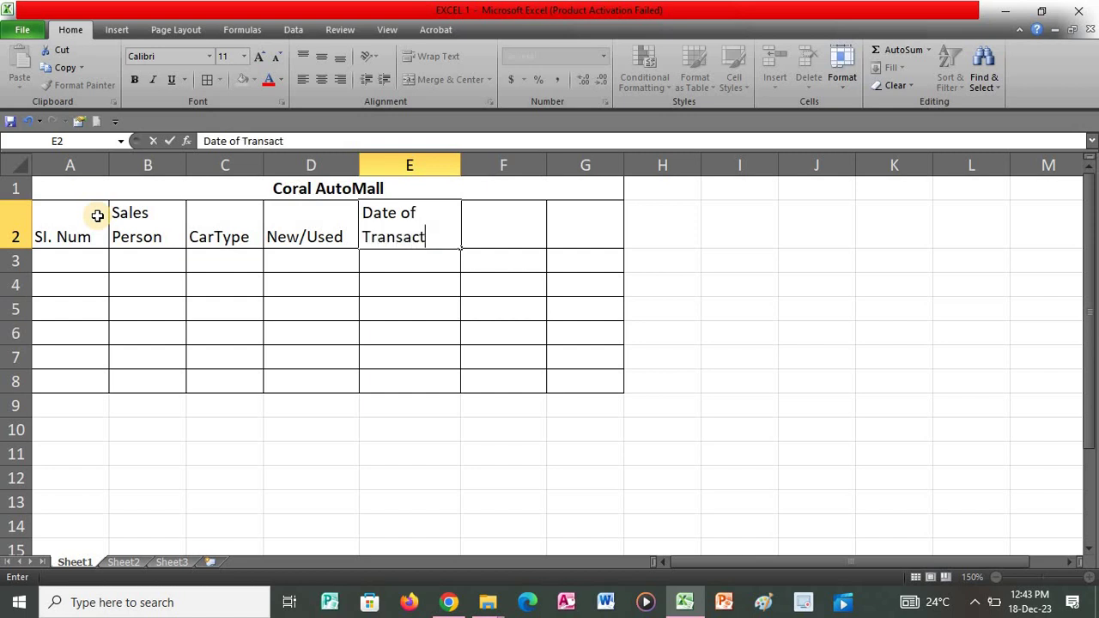
text(ion)
key(Tab)
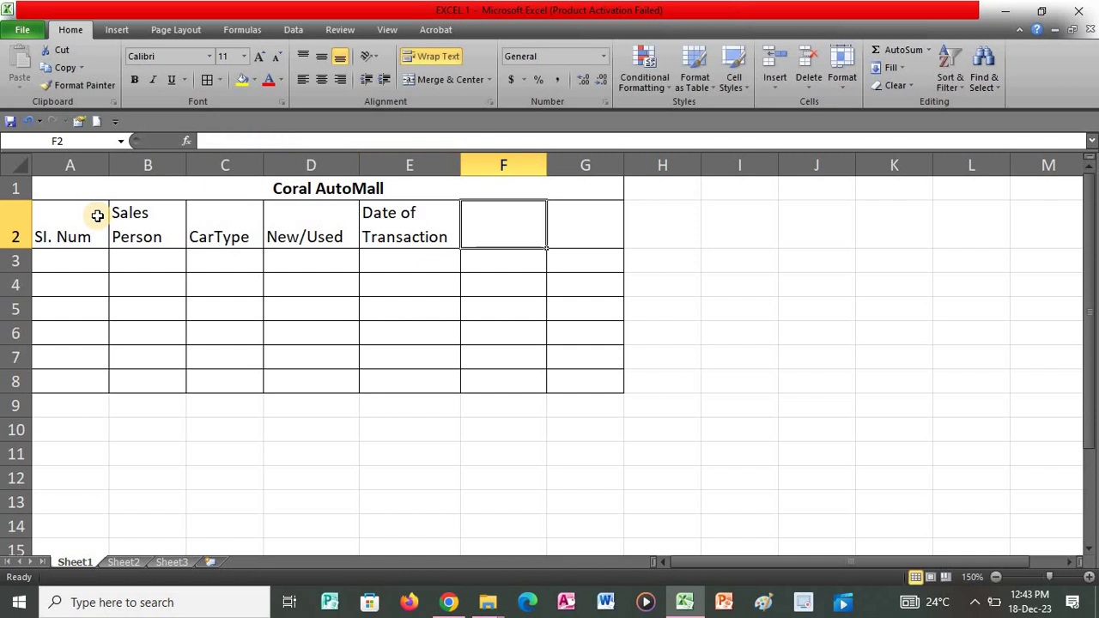
text(Ami)
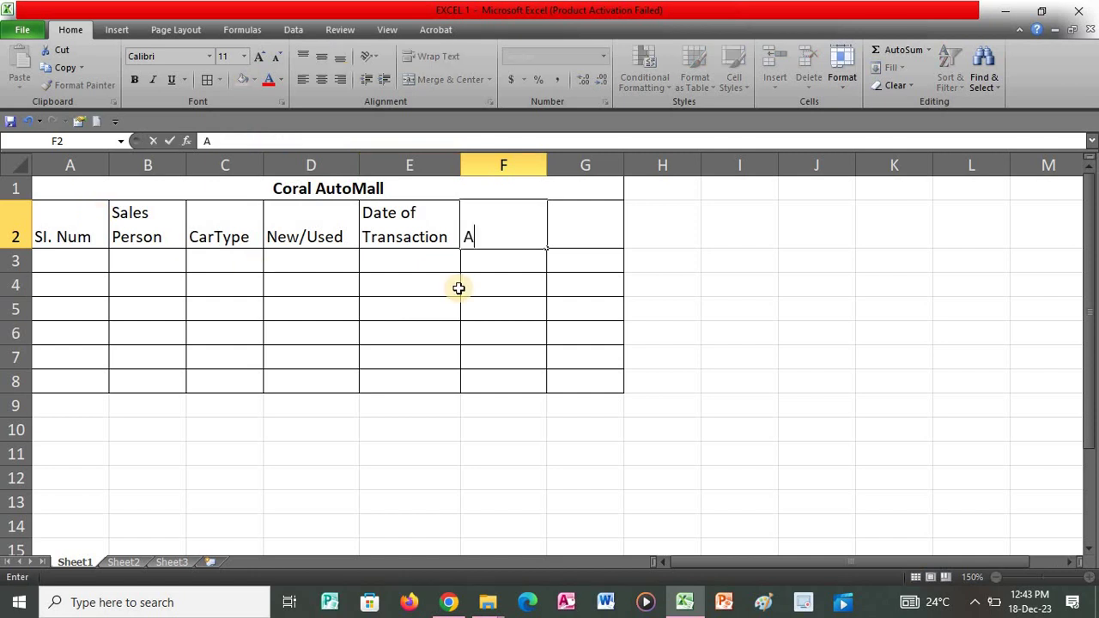
key(BackSpace)
text(ount)
key(ctrl+Return)
Enter the serial numbers 111 in A3 and 112 in A4.
key(Left)
key(Left)
key(Left)
key(Left)
key(Left)
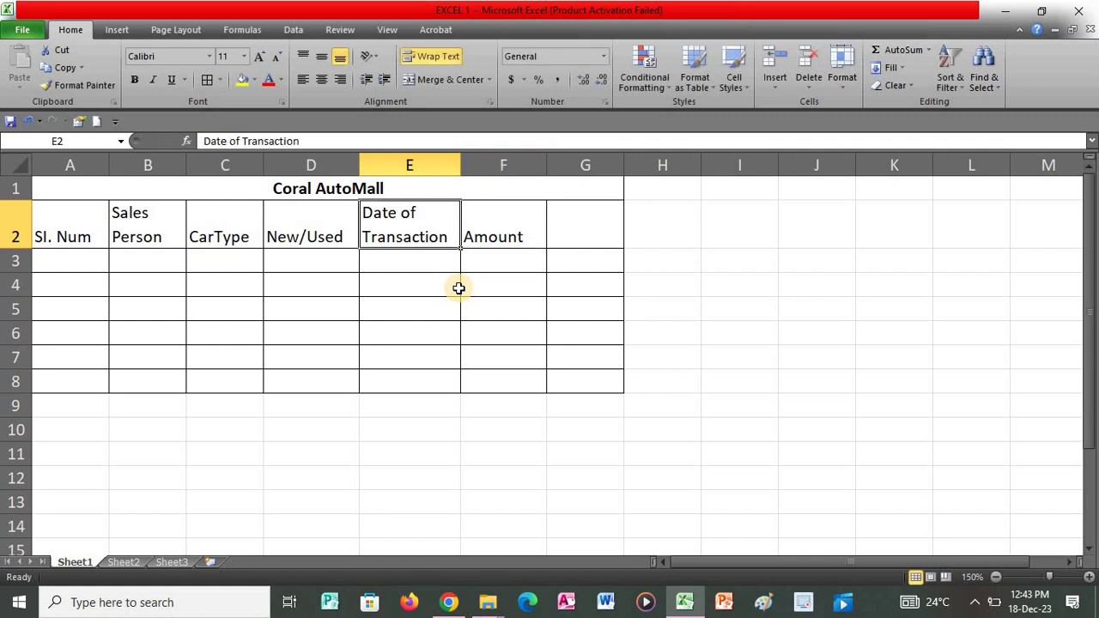
key(Return)
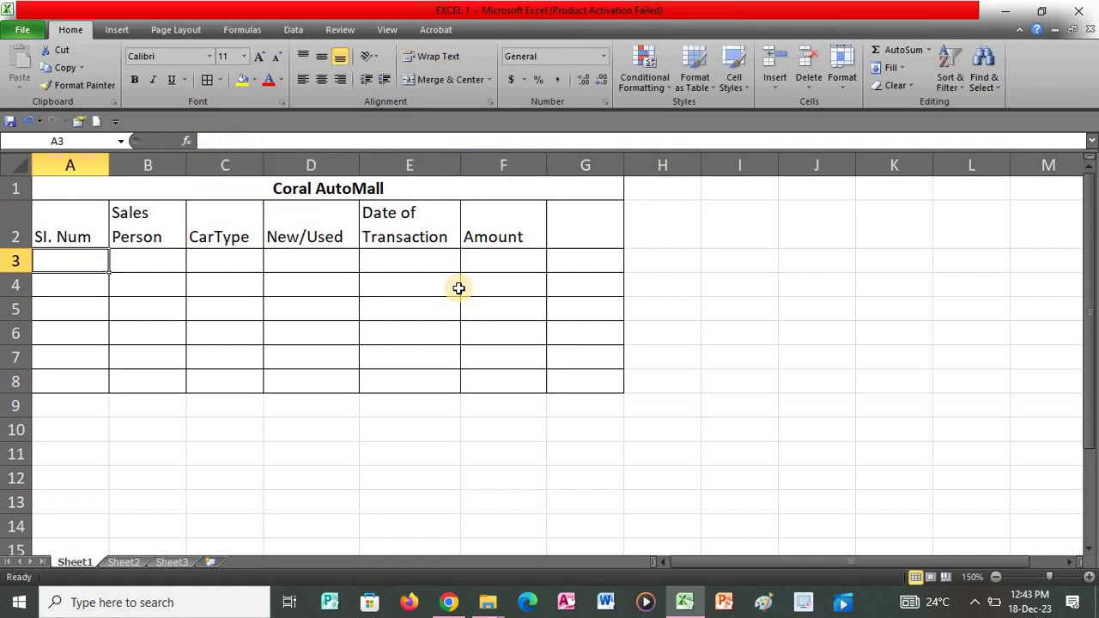
text(111)
key(Return)
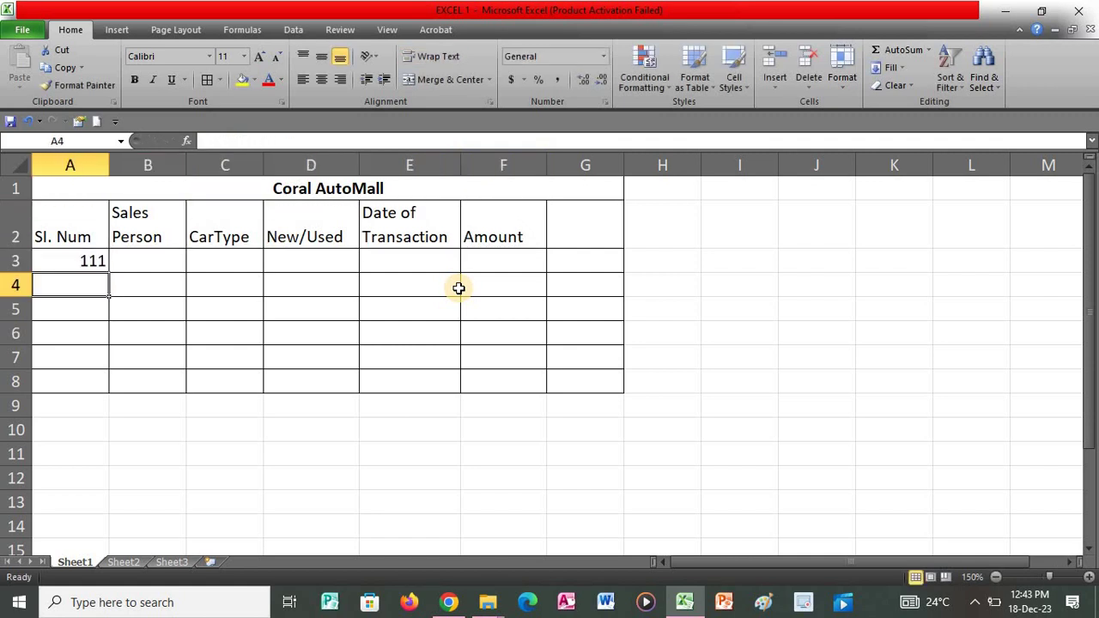
text(112)
key(Tab)
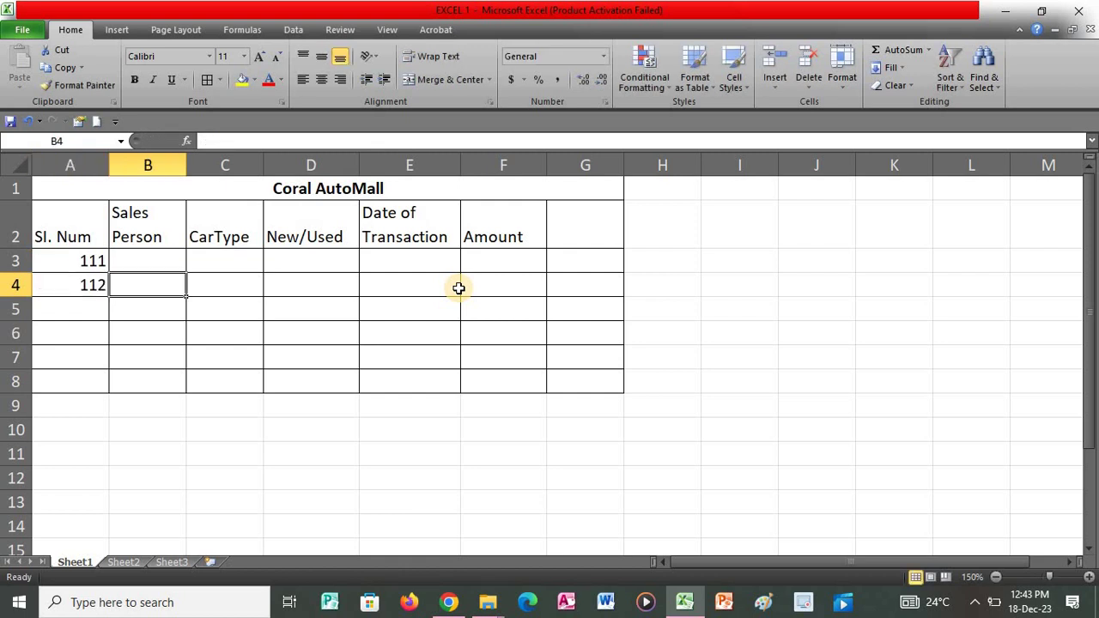
Enter the first sales person's name in B3, beside serial number 111.
key(Up)
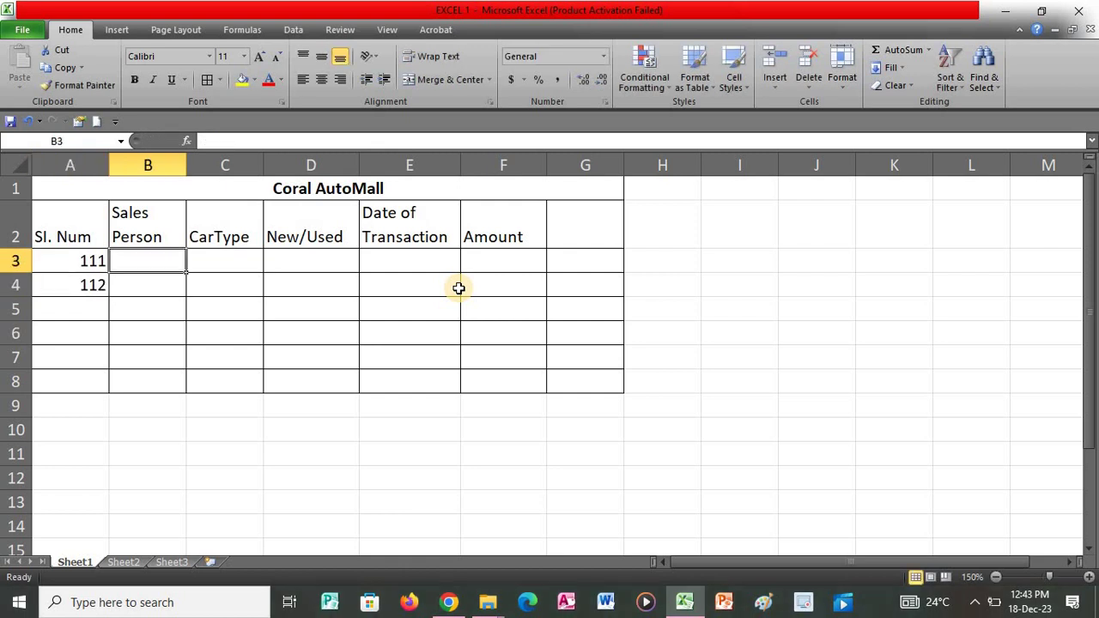
text(A)
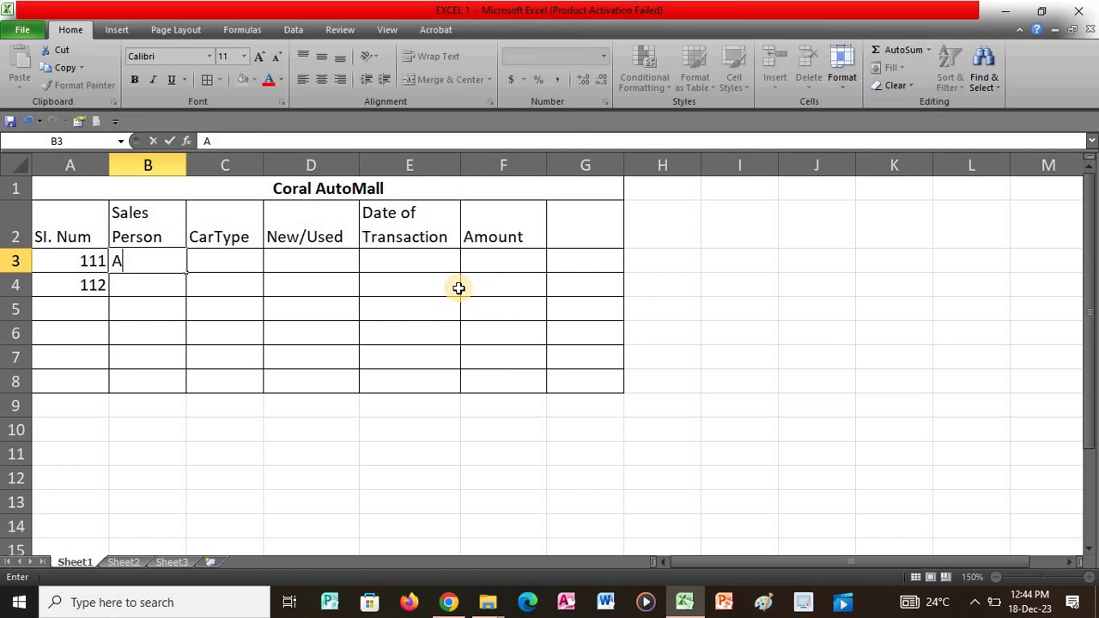
text(li)
key(Return)
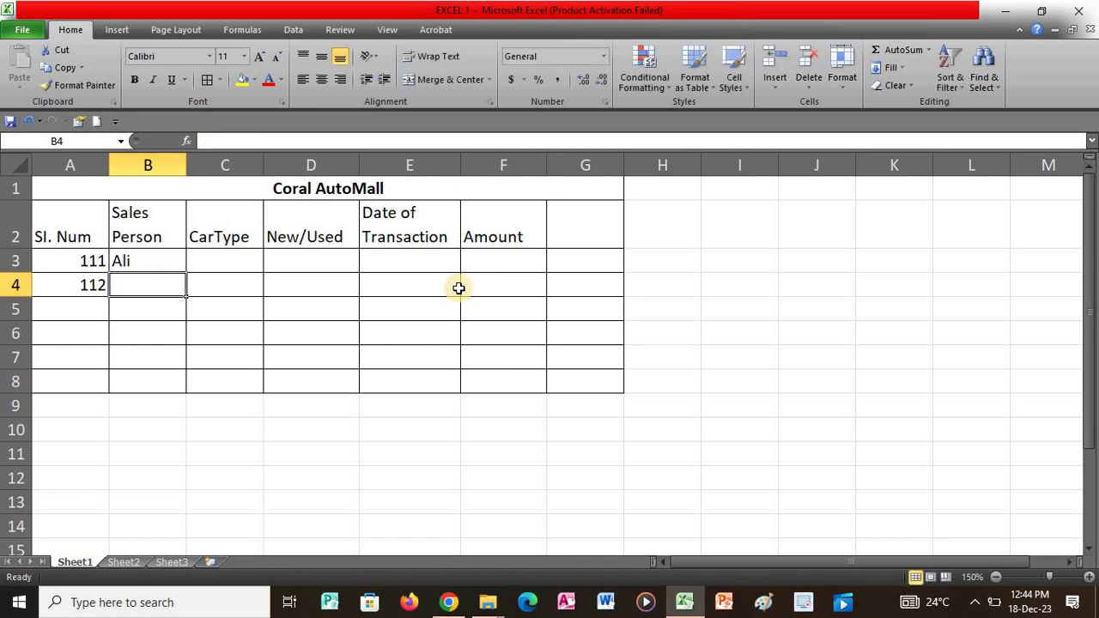
Enter the remaining four sales persons' names in B4 through B7 of the Sales Person column.
text(Mohd)
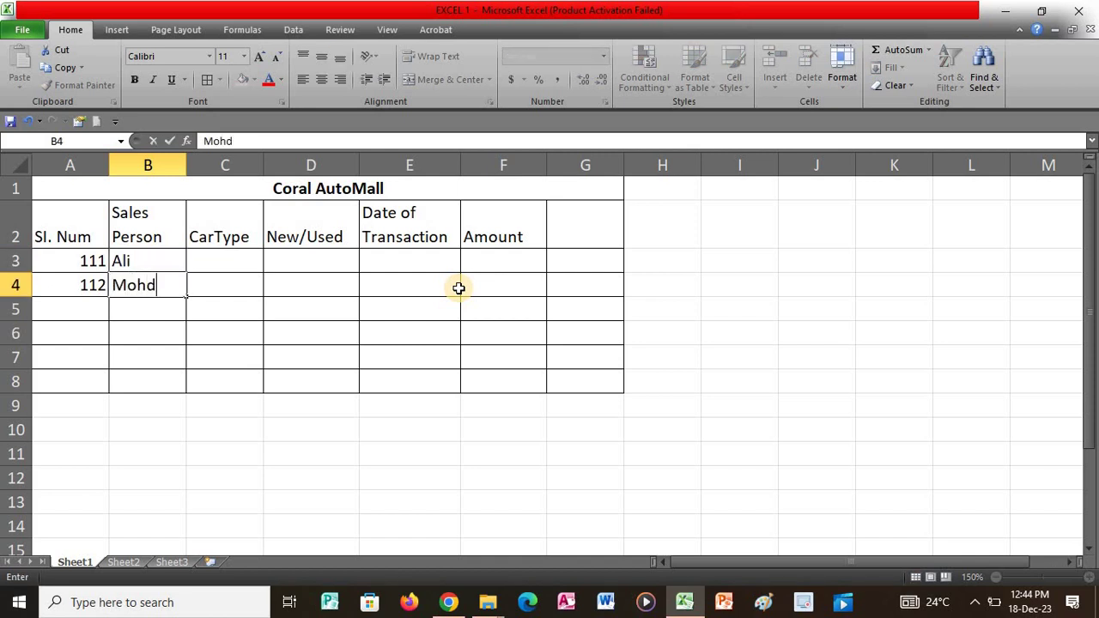
key(Return)
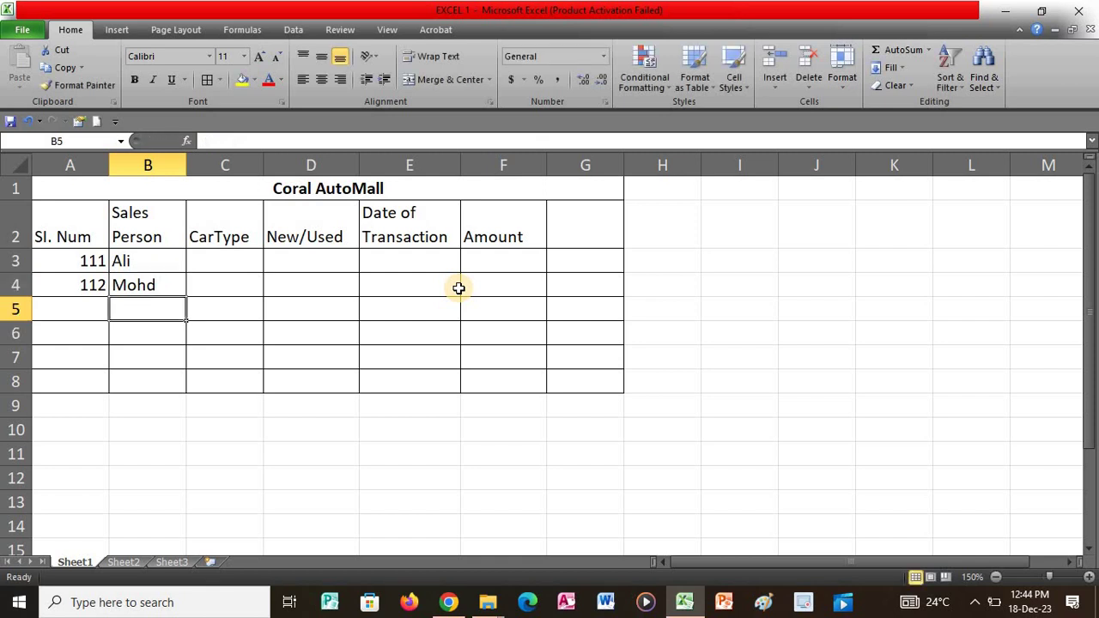
text(Hussein)
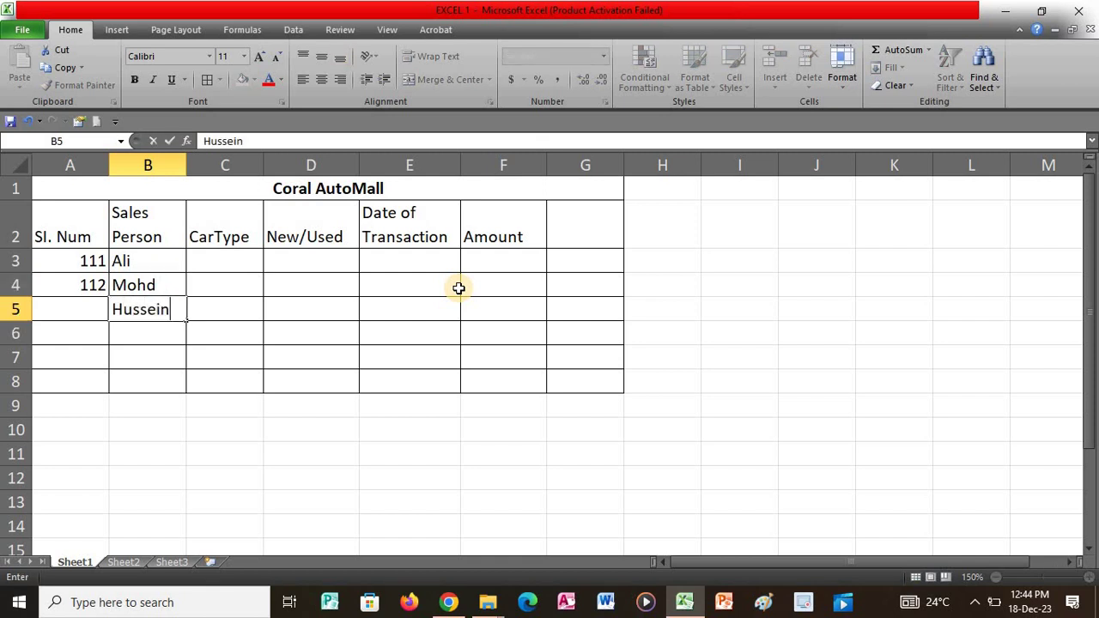
key(Return)
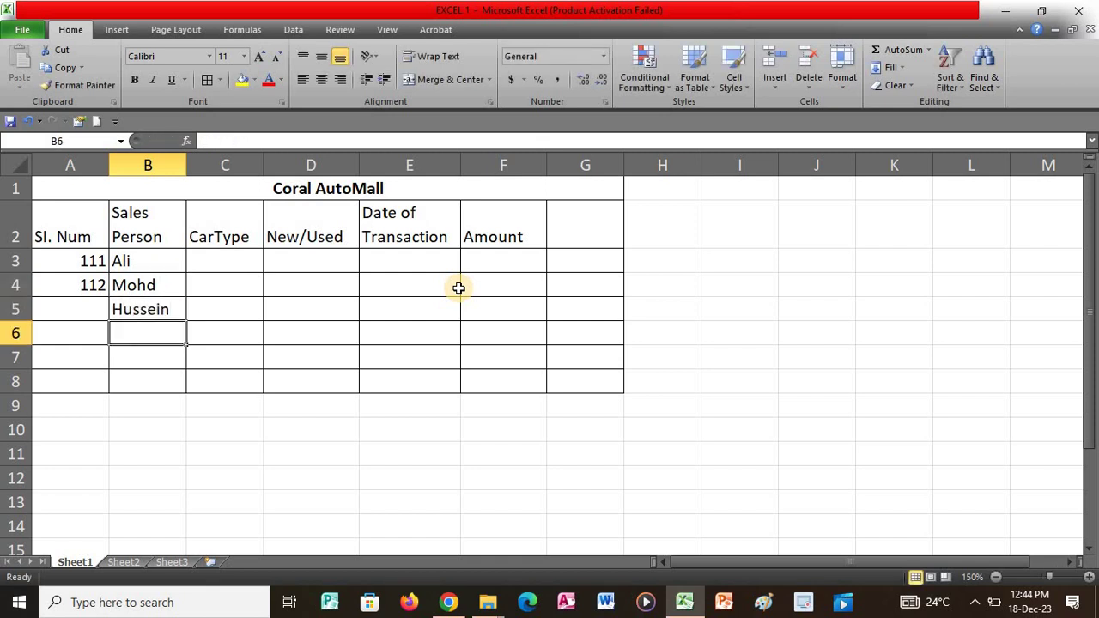
text(Saud)
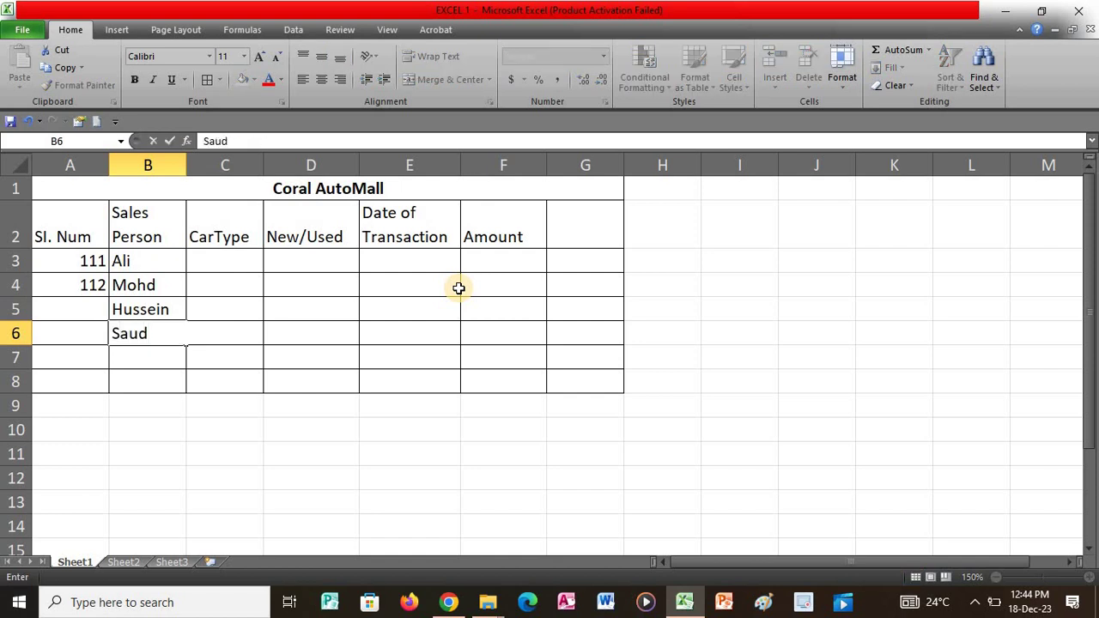
key(Return)
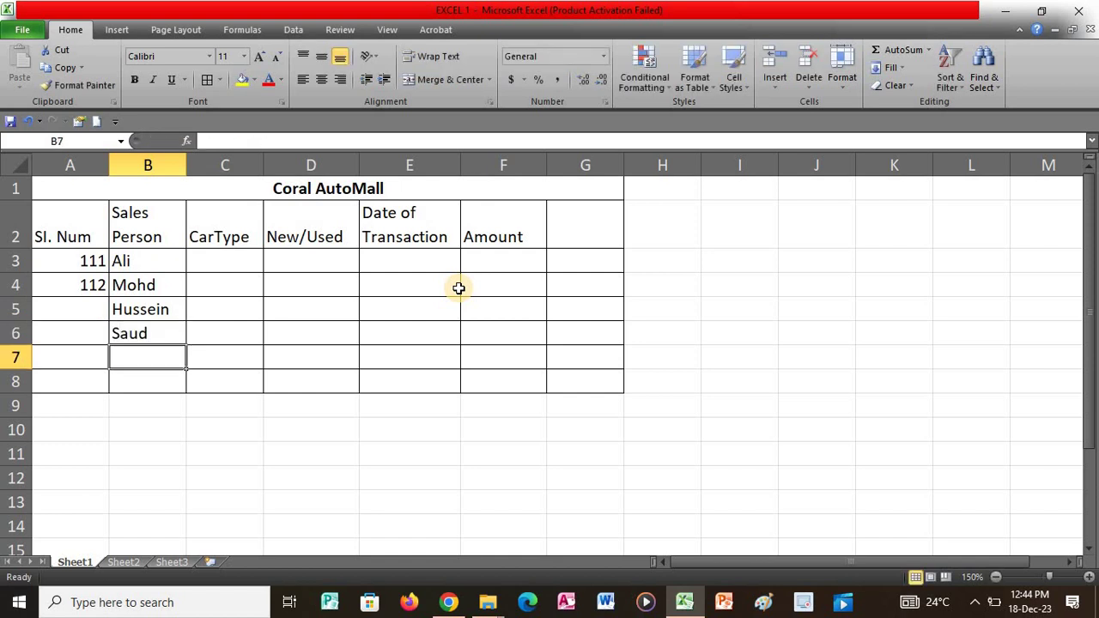
text(Ahmed)
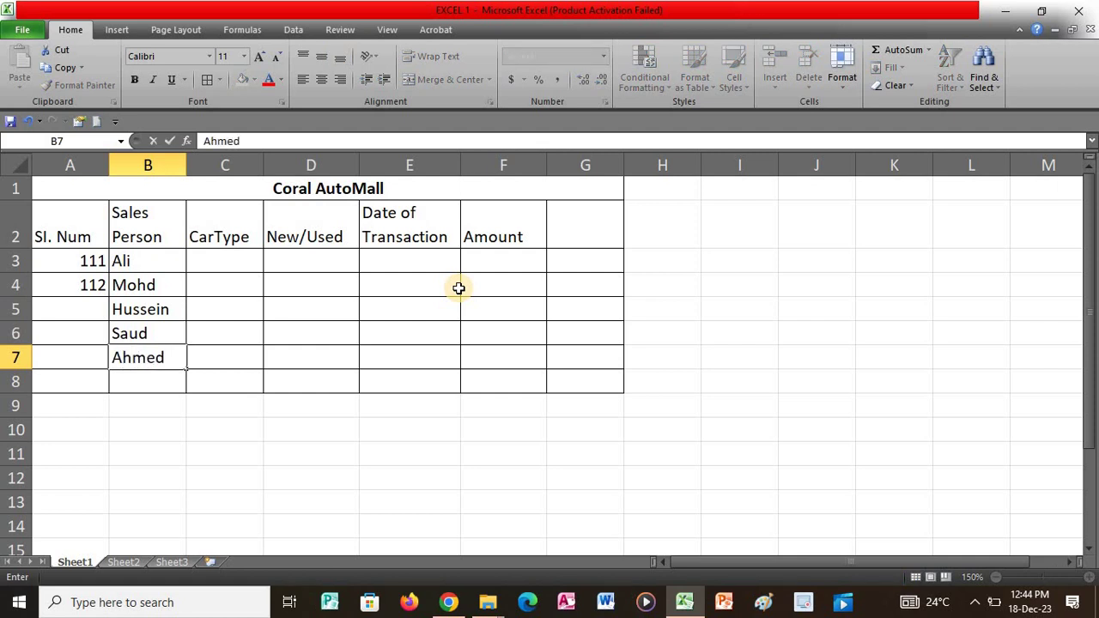
key(Tab)
Enter the car types "Honda" in C3 and "Mercedes" in C4.
key(Up)
key(Up)
key(Up)
key(Up)
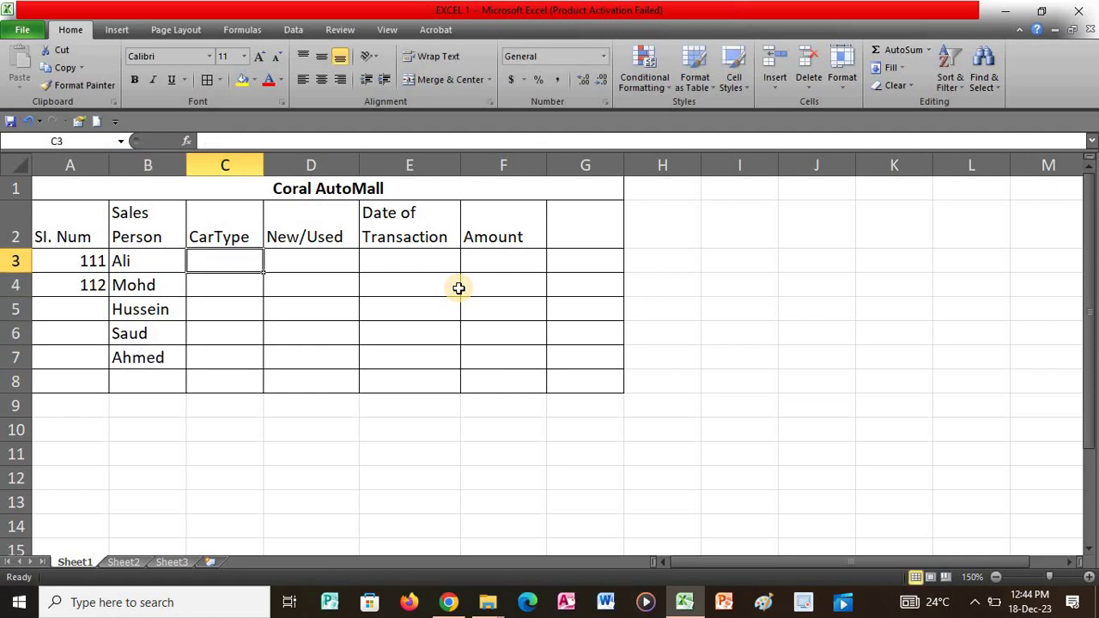
text(Honda)
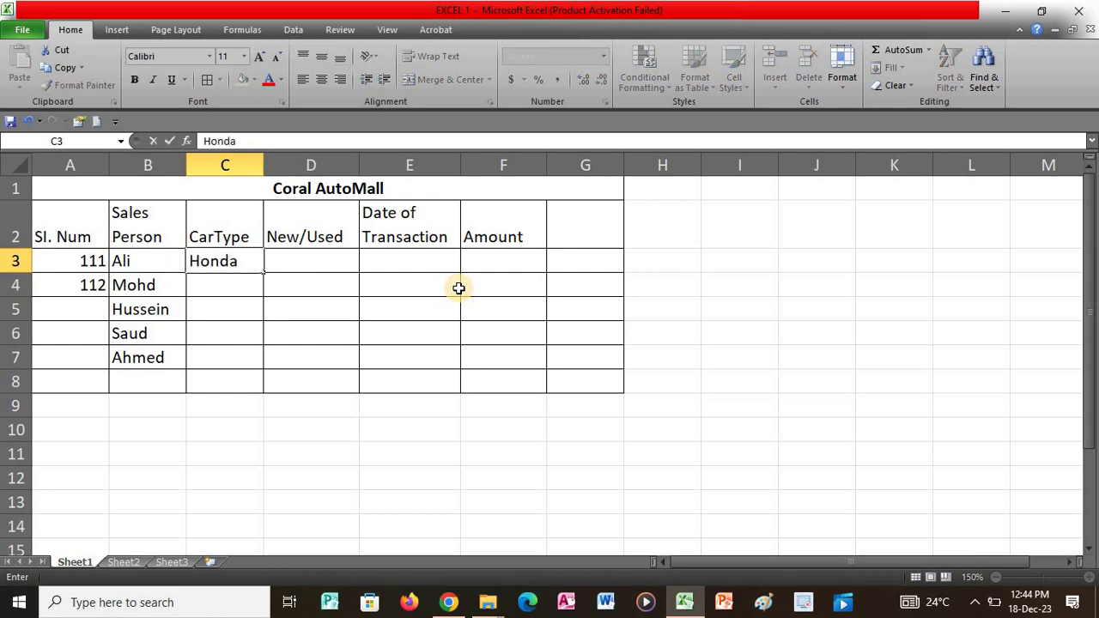
key(Return)
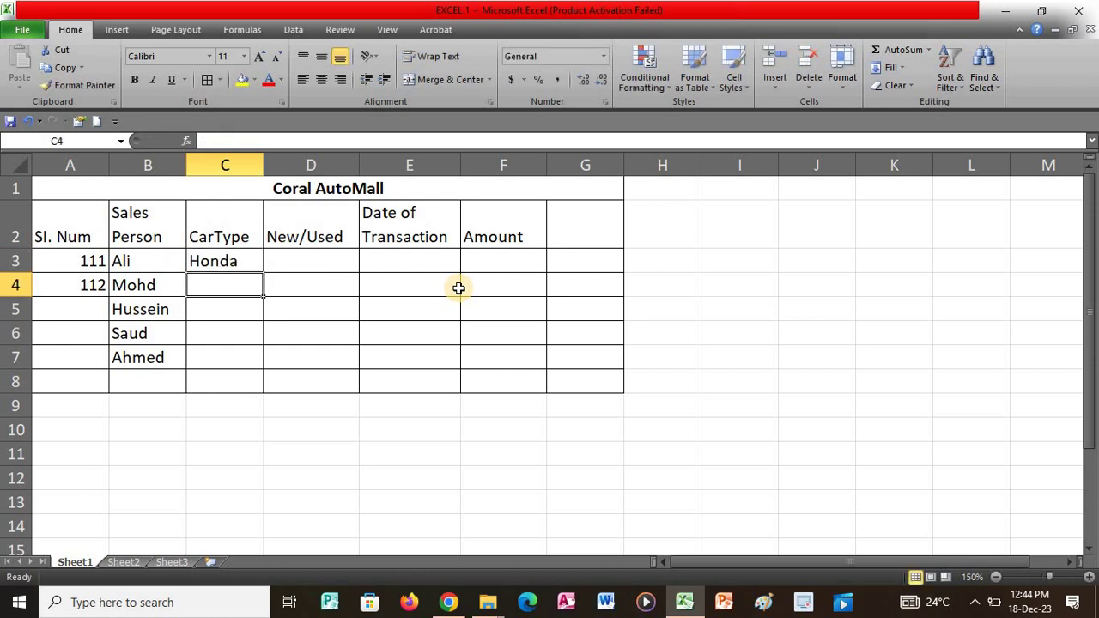
text(mERC)
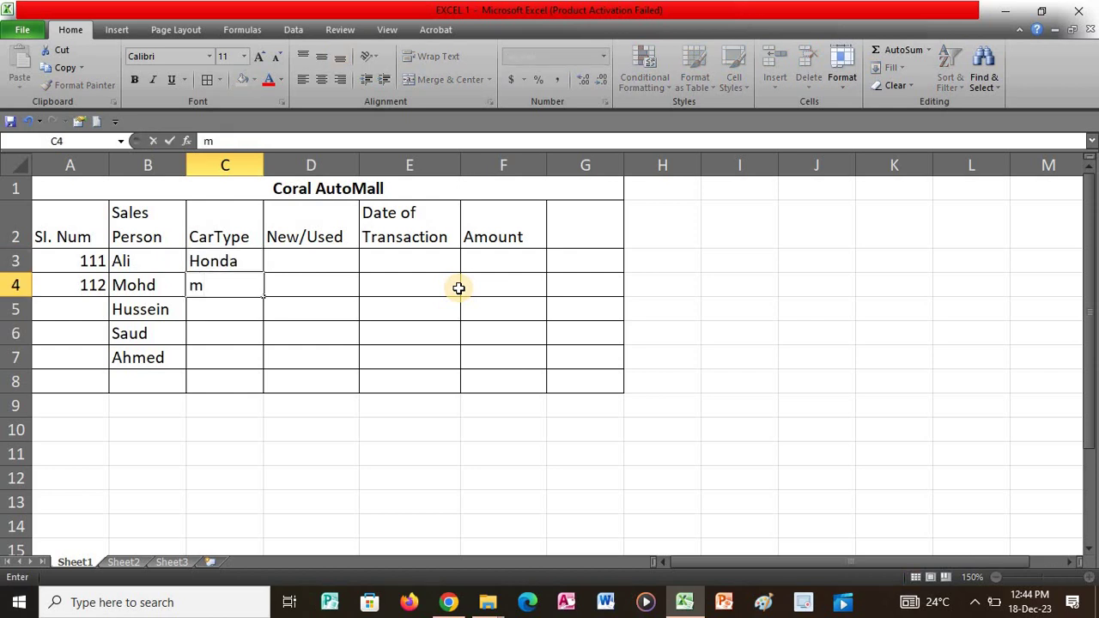
key(BackSpace)
key(BackSpace)
key(BackSpace)
key(BackSpace)
text(Mercedes)
key(Return)
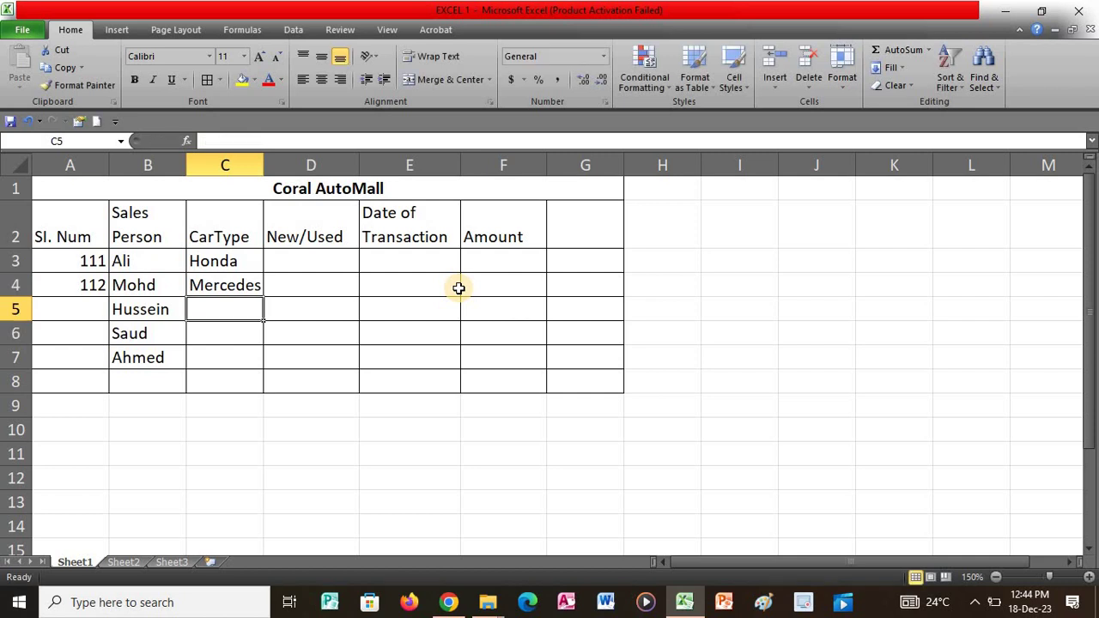
Enter the car types "BMW" in C5, "Lexus" in C6 and "Honda" in C7.
text(BMW)
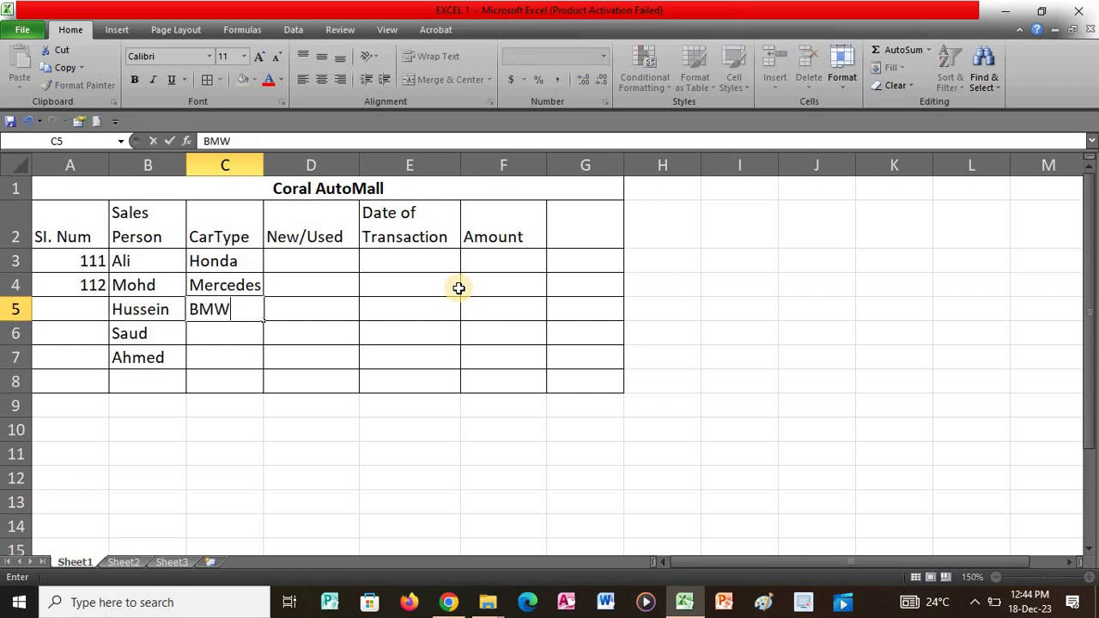
key(Return)
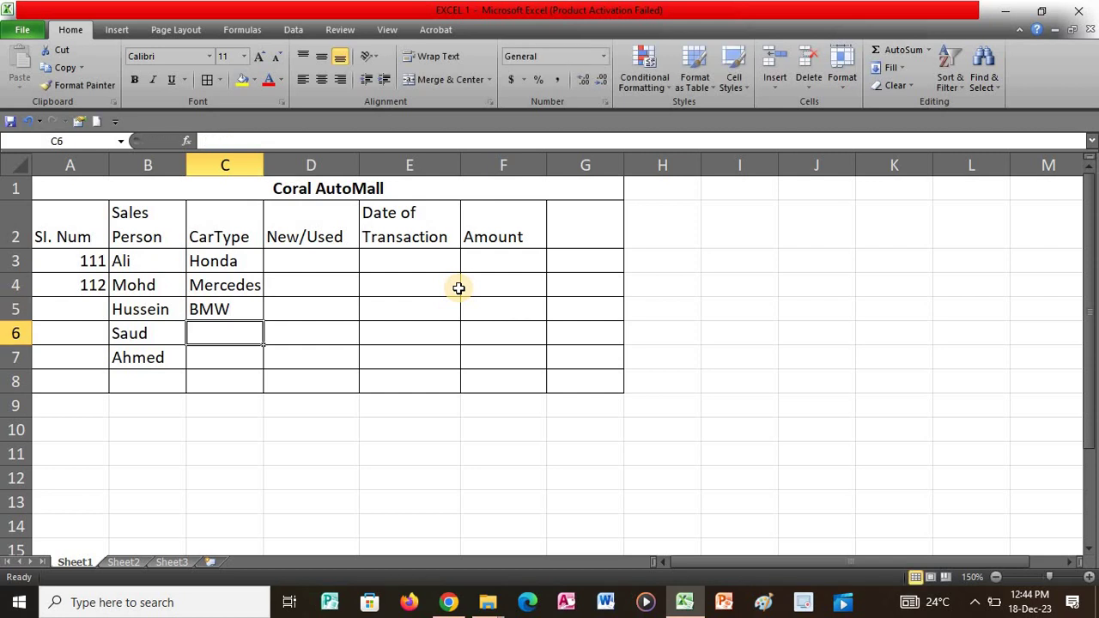
text(Le)
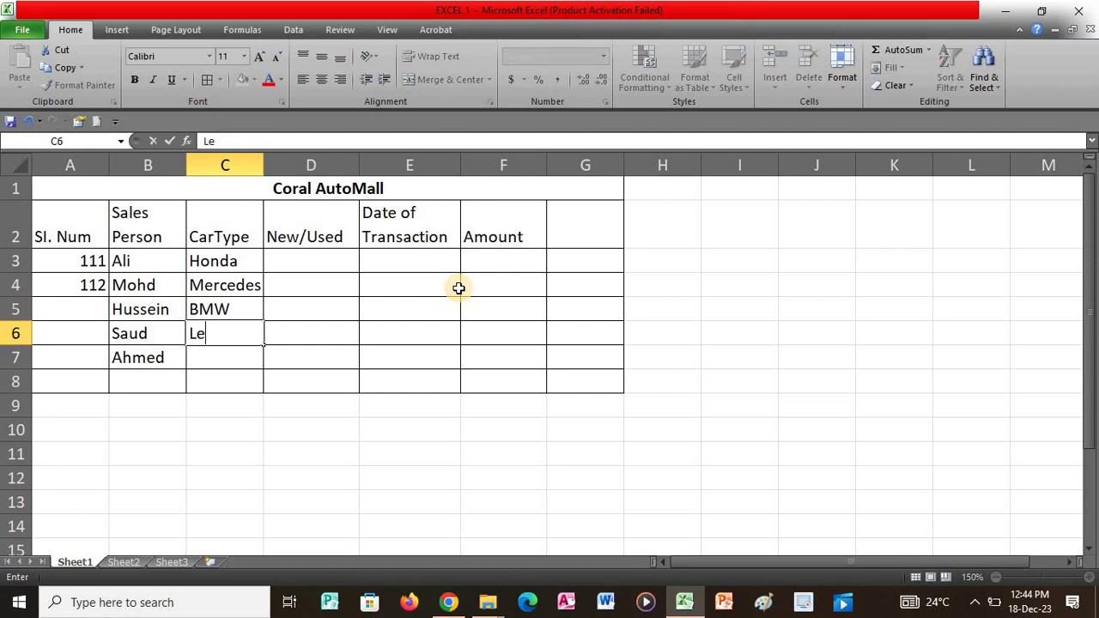
text(xus)
key(Return)
text(Honda)
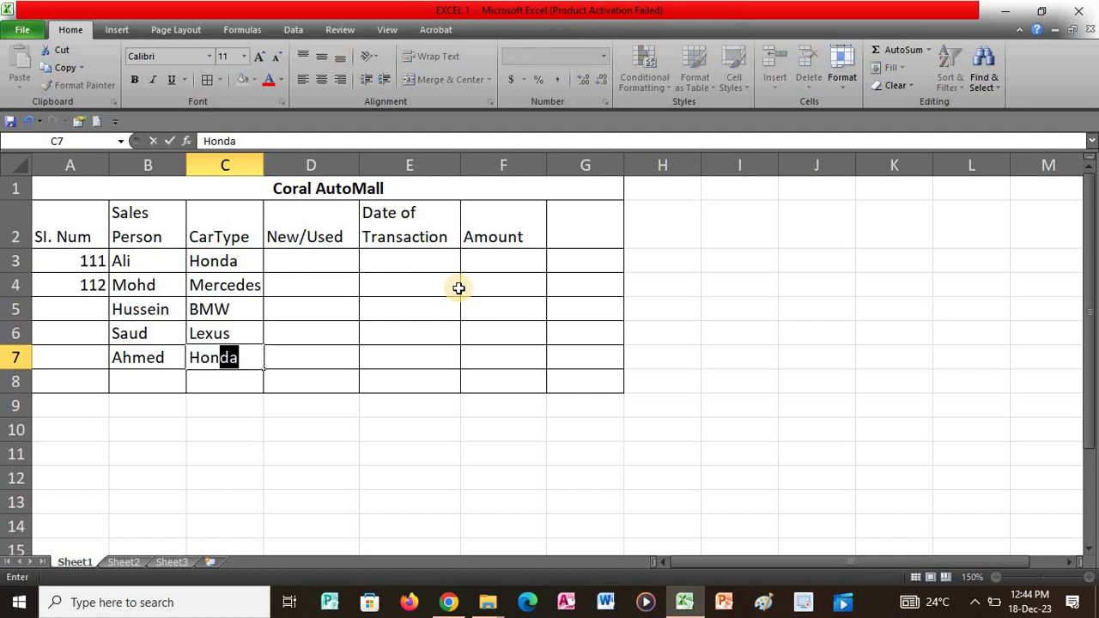
key(Tab)
Fill in the New/Used column with "New" in D3 and "Used" in D4.
key(Up)
key(Up)
key(Up)
key(Up)
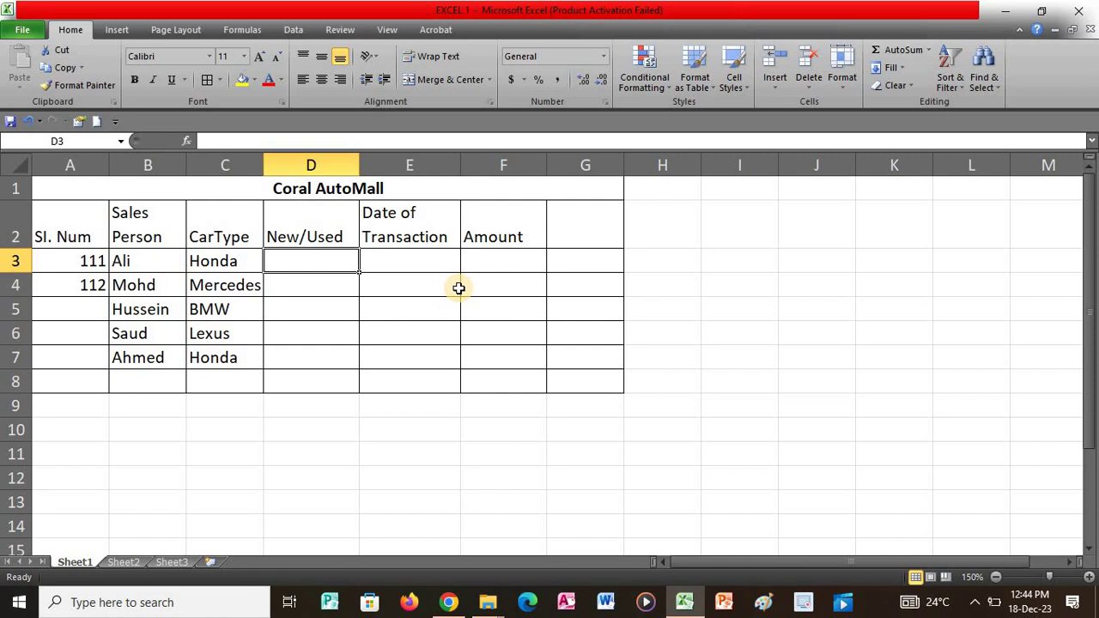
text(New)
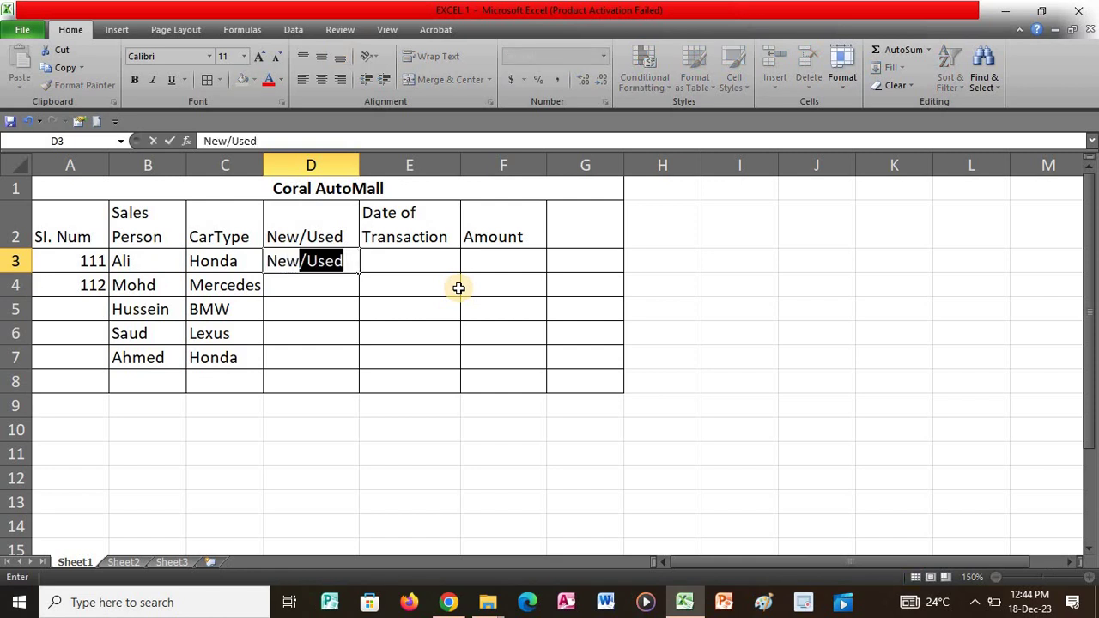
key(Delete)
key(Return)
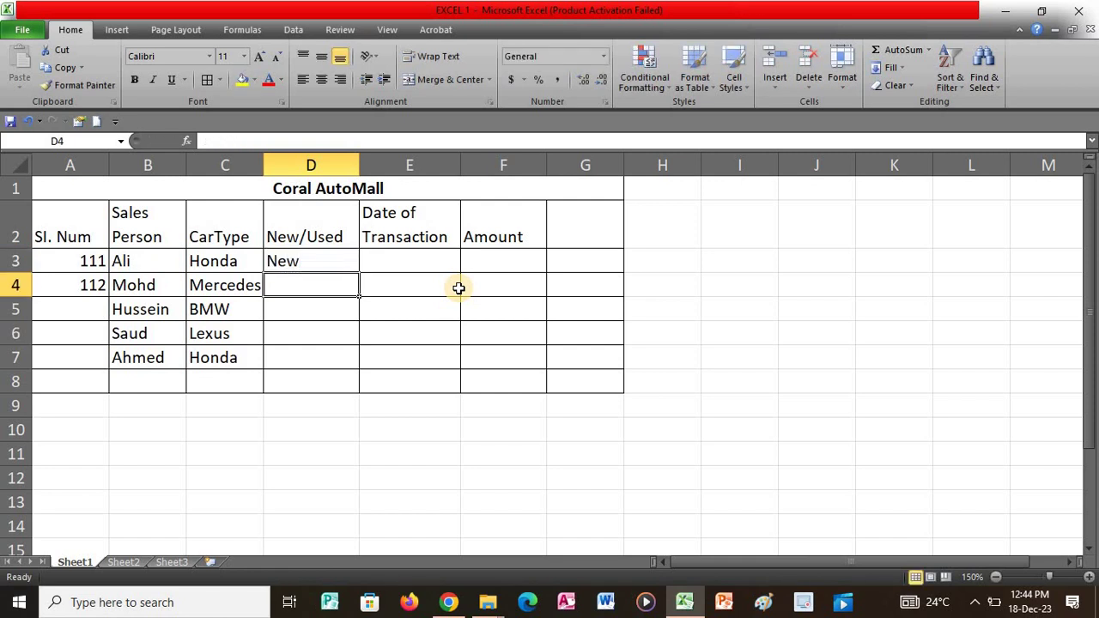
text(Used)
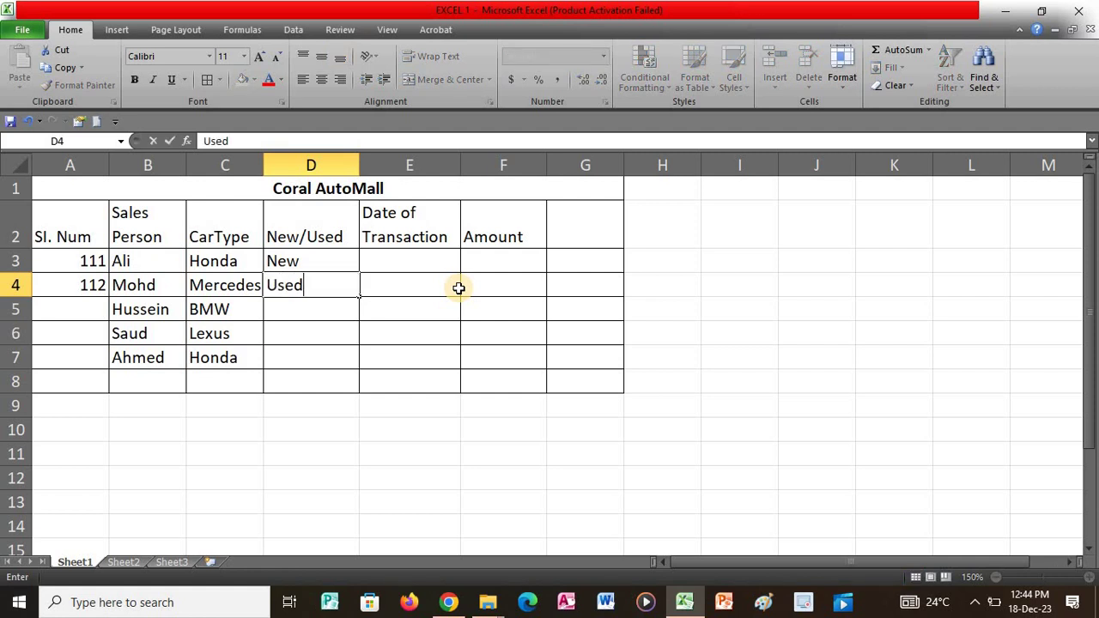
key(Return)
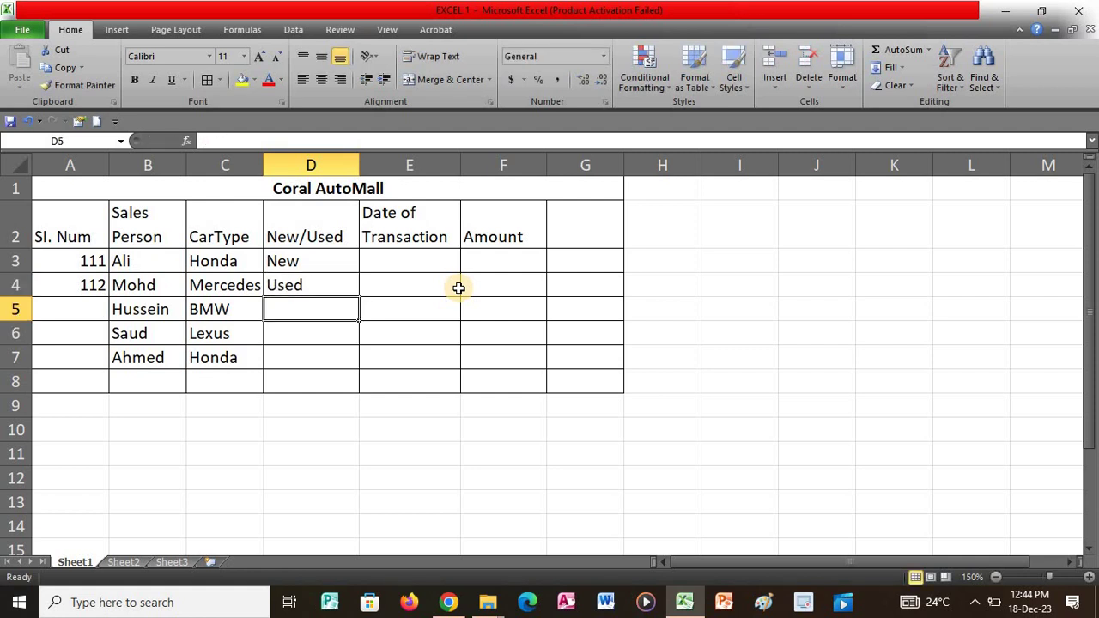
Fill in the New/Used column with "New" in D5, "New" in D6 and "Used" in D7.
text(New)
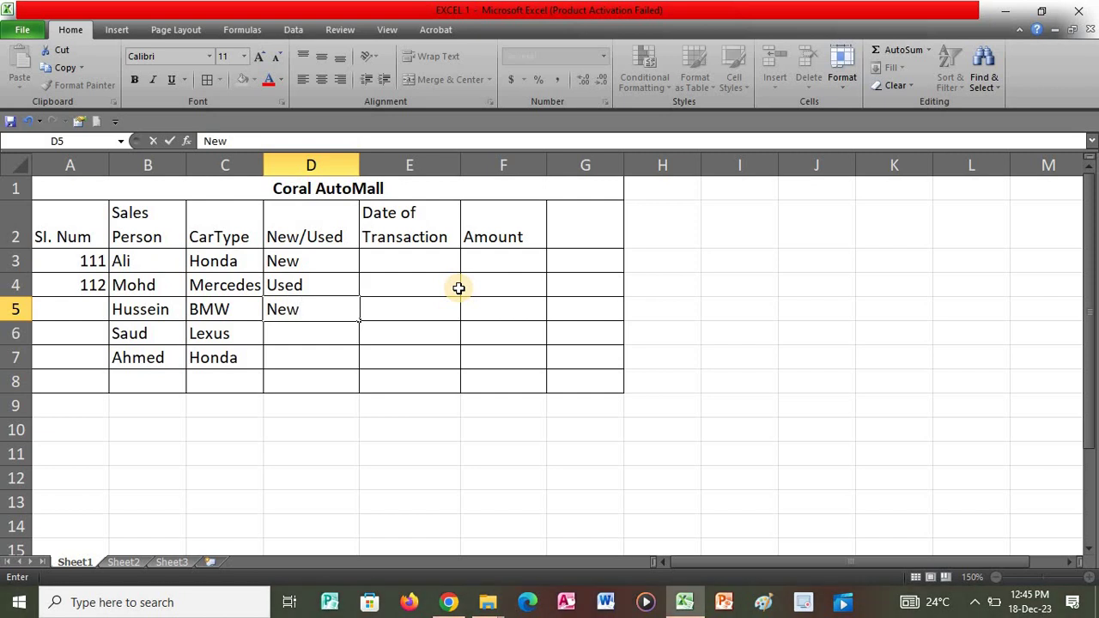
key(Return)
text(New)
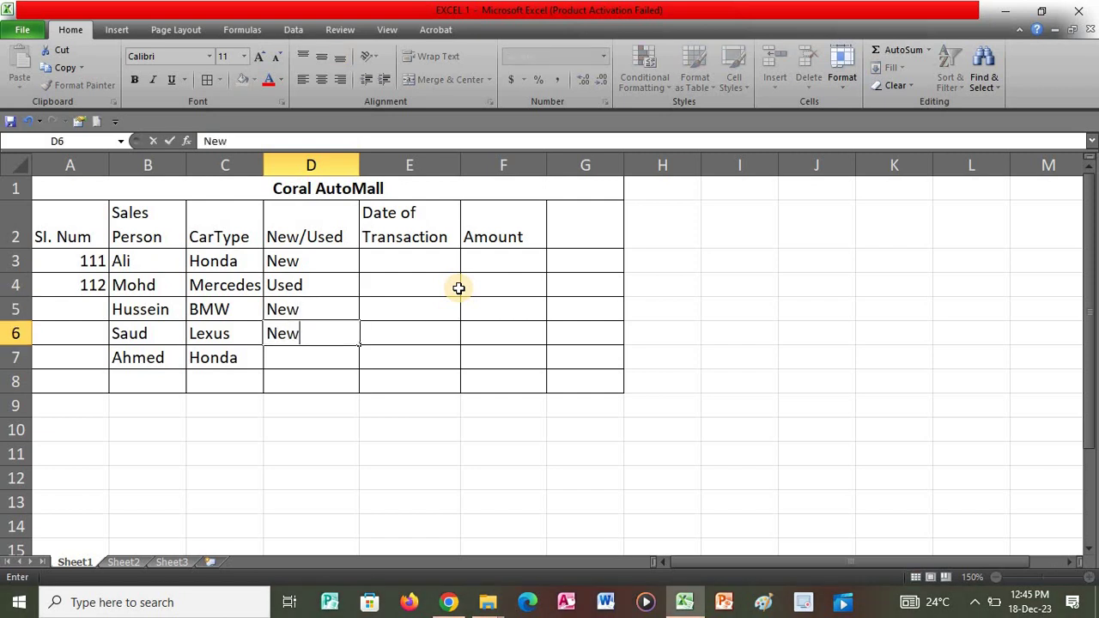
key(Return)
text(Used)
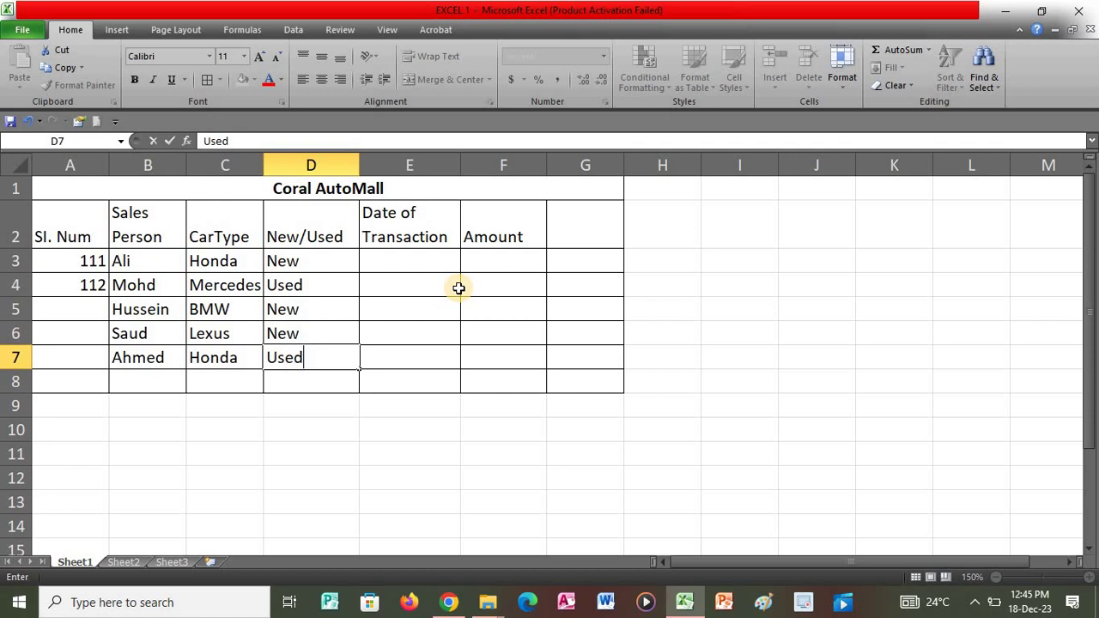
key(Tab)
Enter the transaction dates 22-Jan in E3 and 3-Feb in E4.
key(Up)
key(Up)
key(Up)
key(Up)
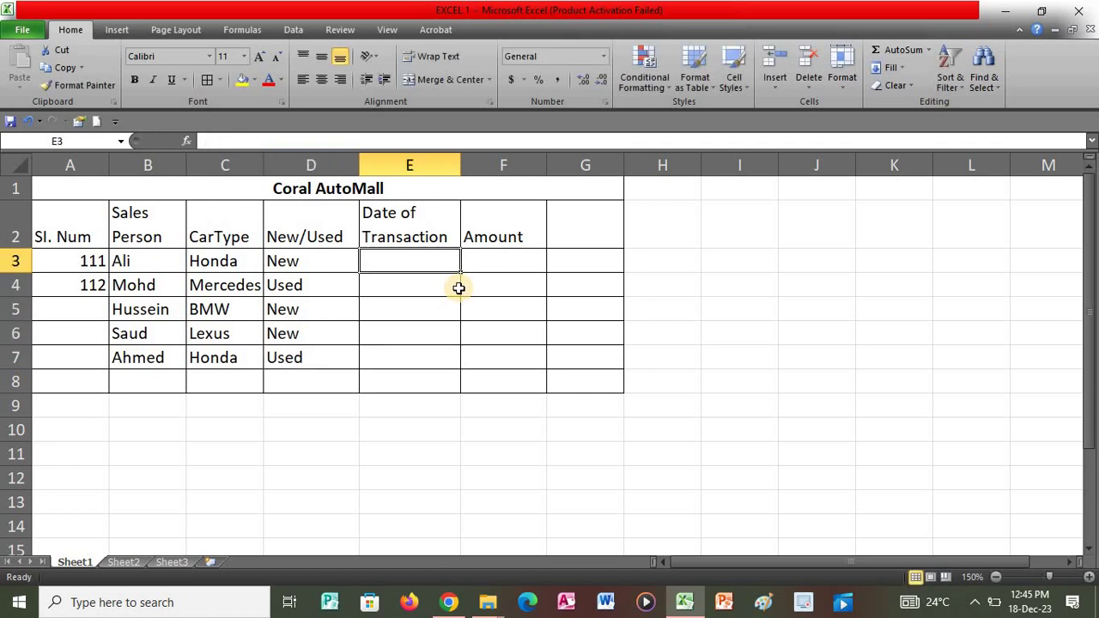
text(22-)
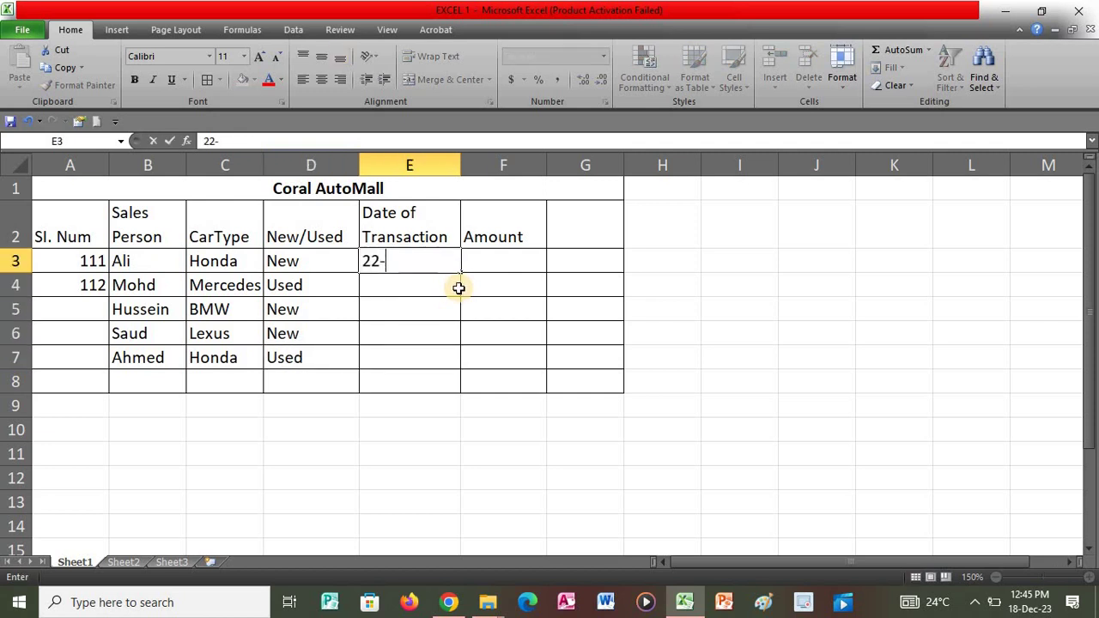
text(Jan)
key(Return)
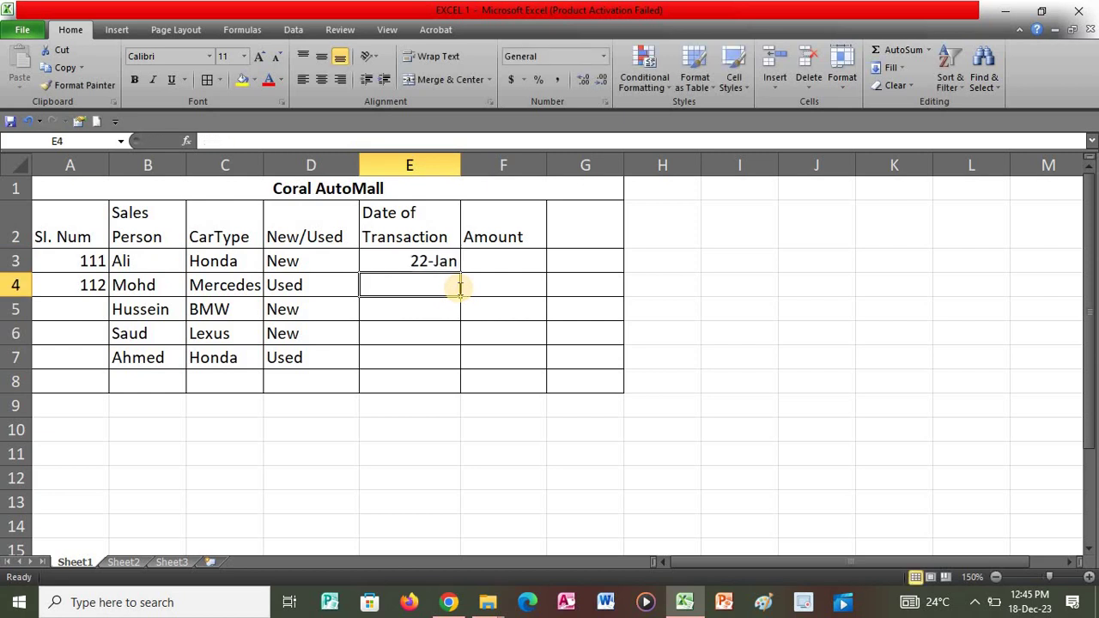
text(3-Feb)
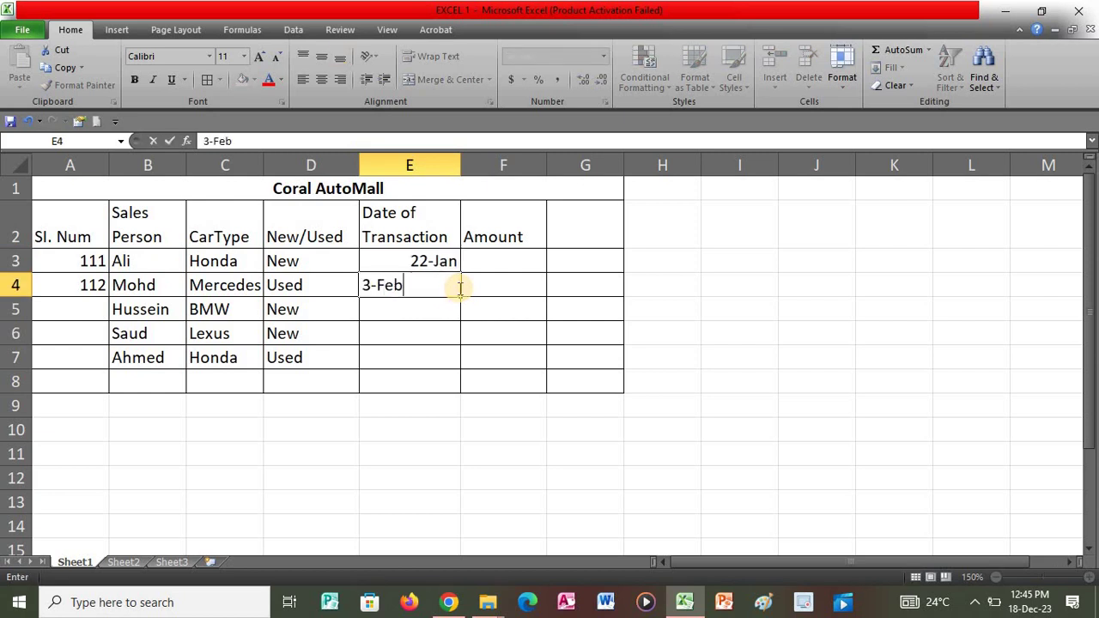
key(Return)
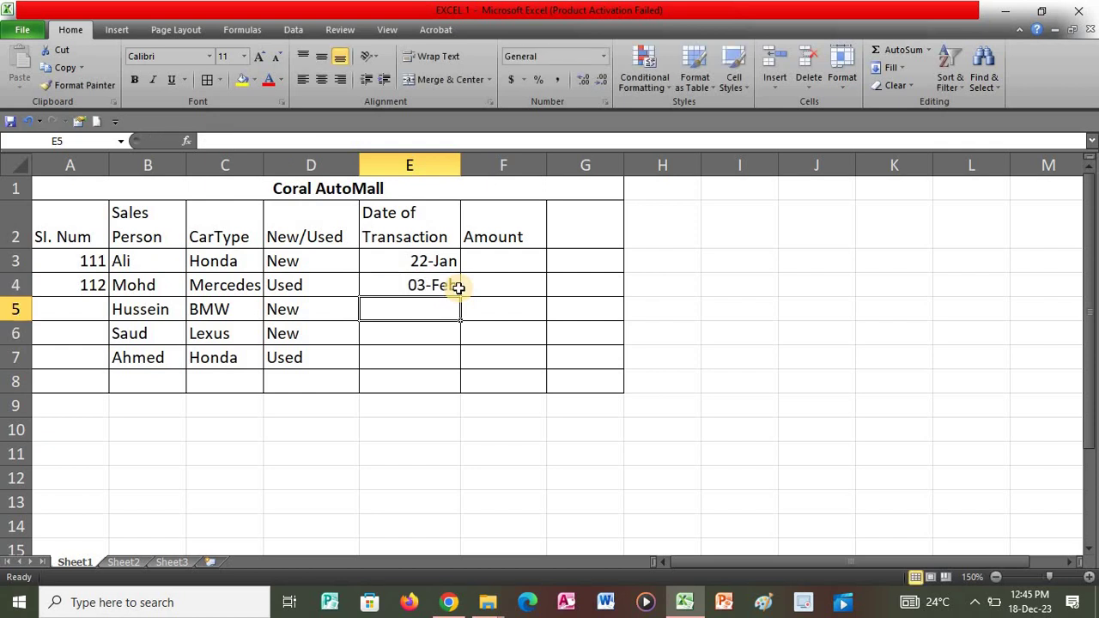
Enter the transaction dates 8-Feb in E5, 15-Feb in E6 and 15-Feb in E7.
text(8-)
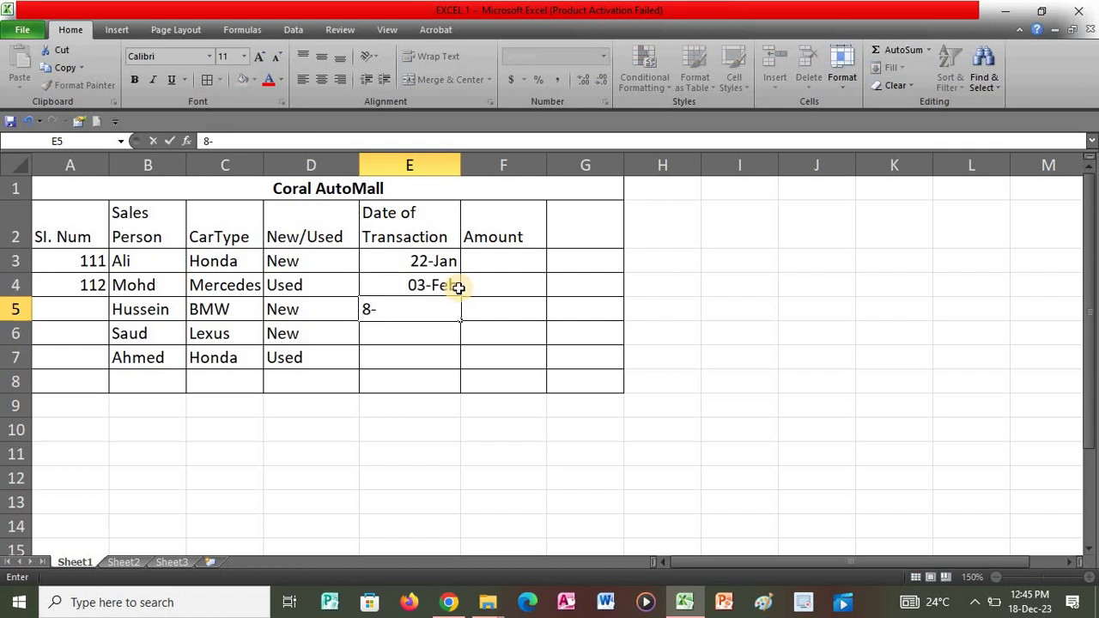
text(Feb)
key(Return)
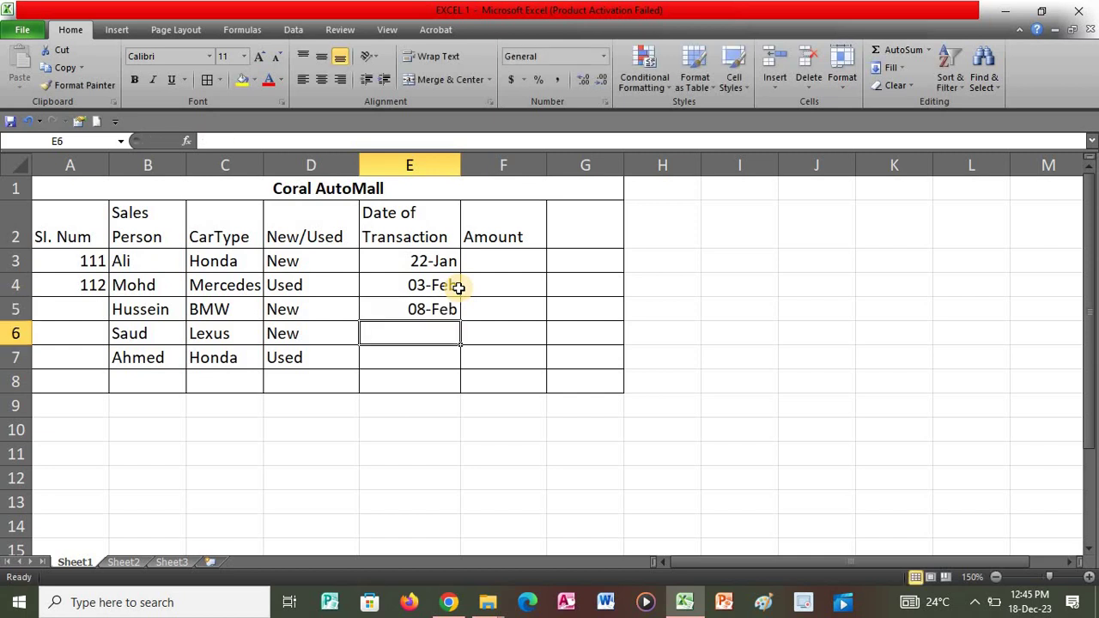
text(15)
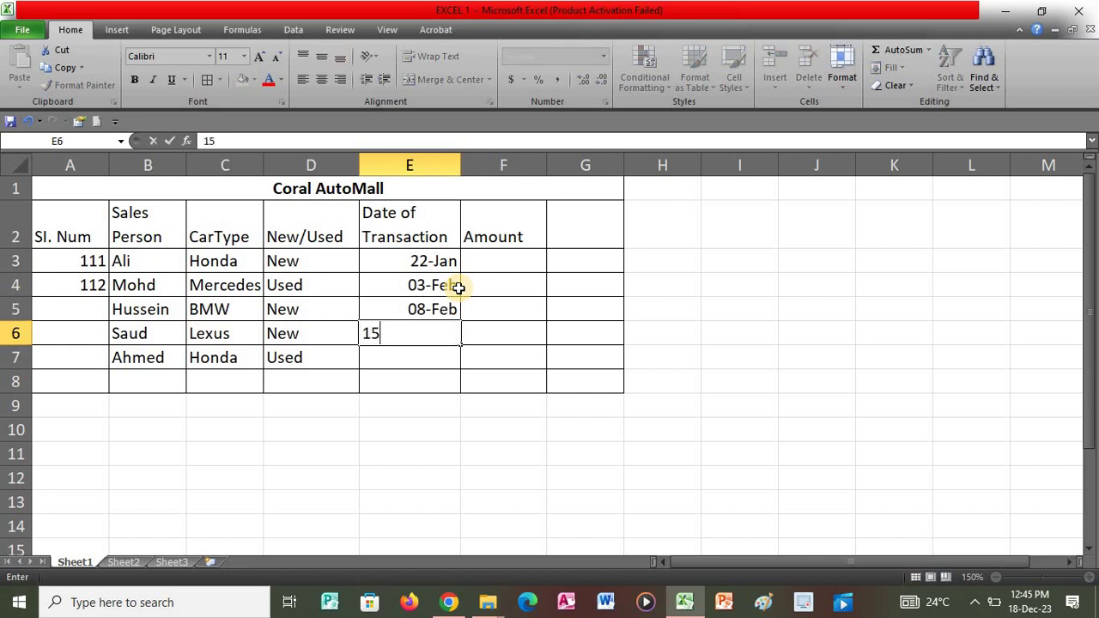
text(-Feb)
key(Return)
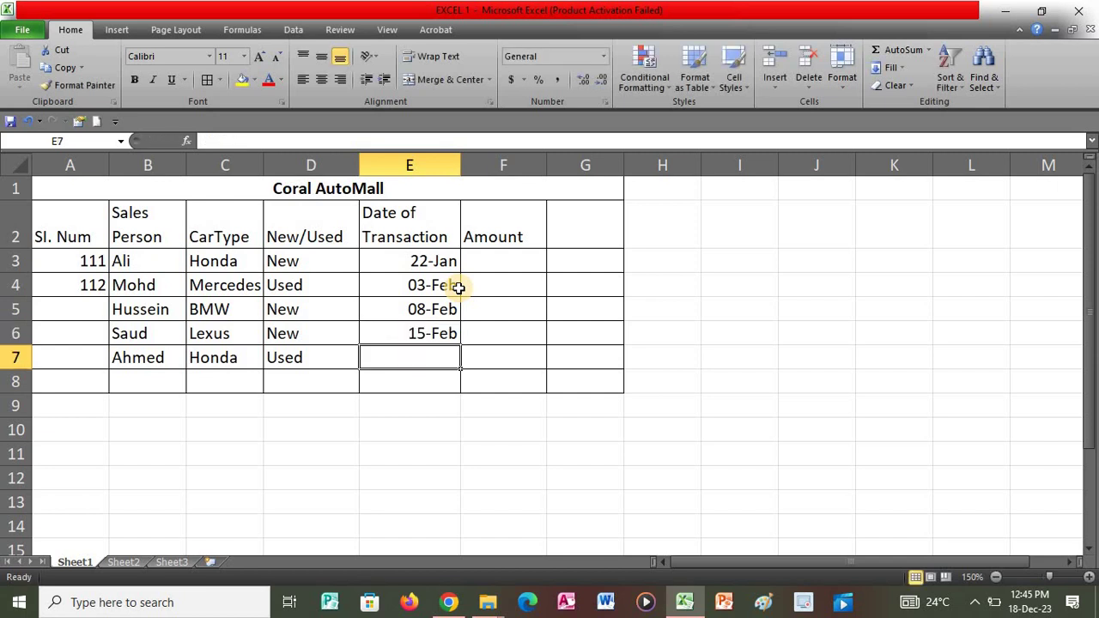
text(15)
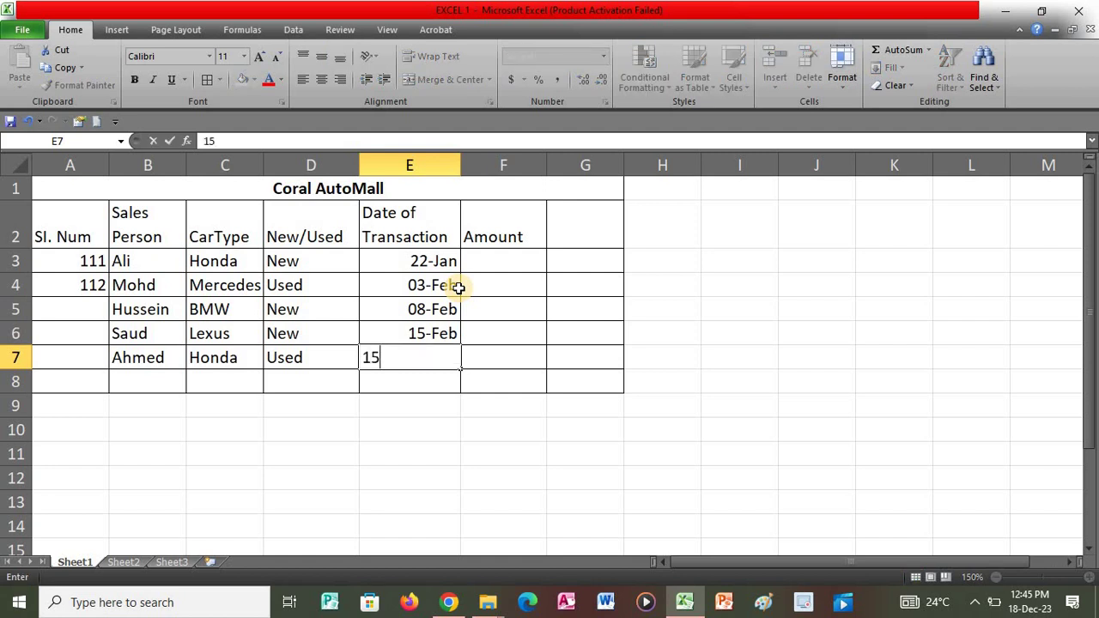
text(-Feb)
key(Tab)
Enter the amounts 19000 in F3 and 24200 in F4.
key(Tab)
key(Up)
key(Up)
key(Up)
key(Up)
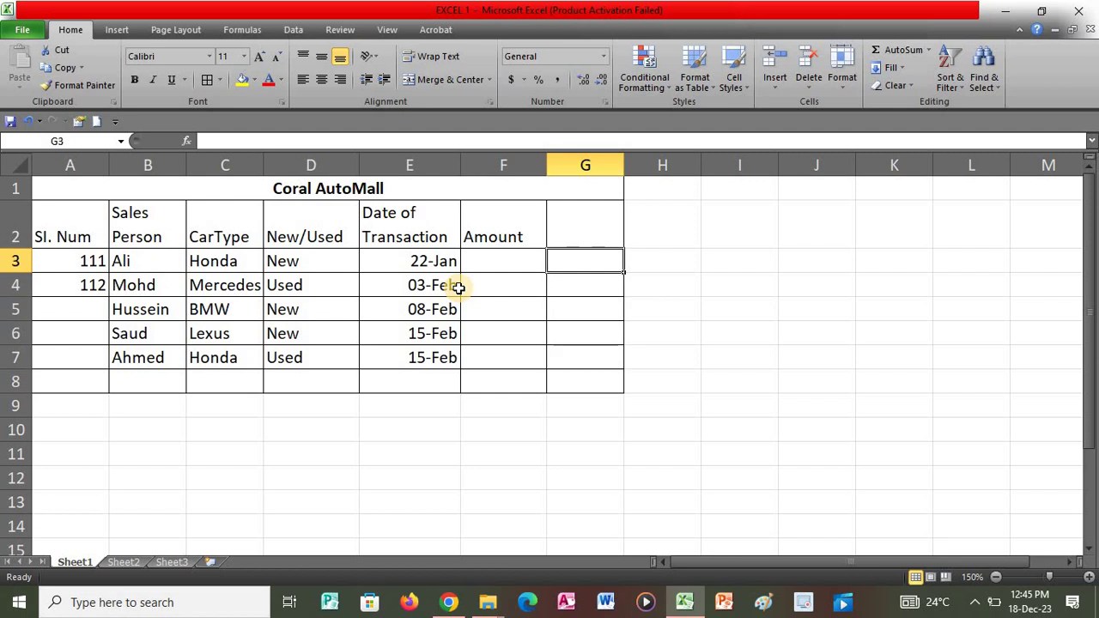
key(Left)
text(19000)
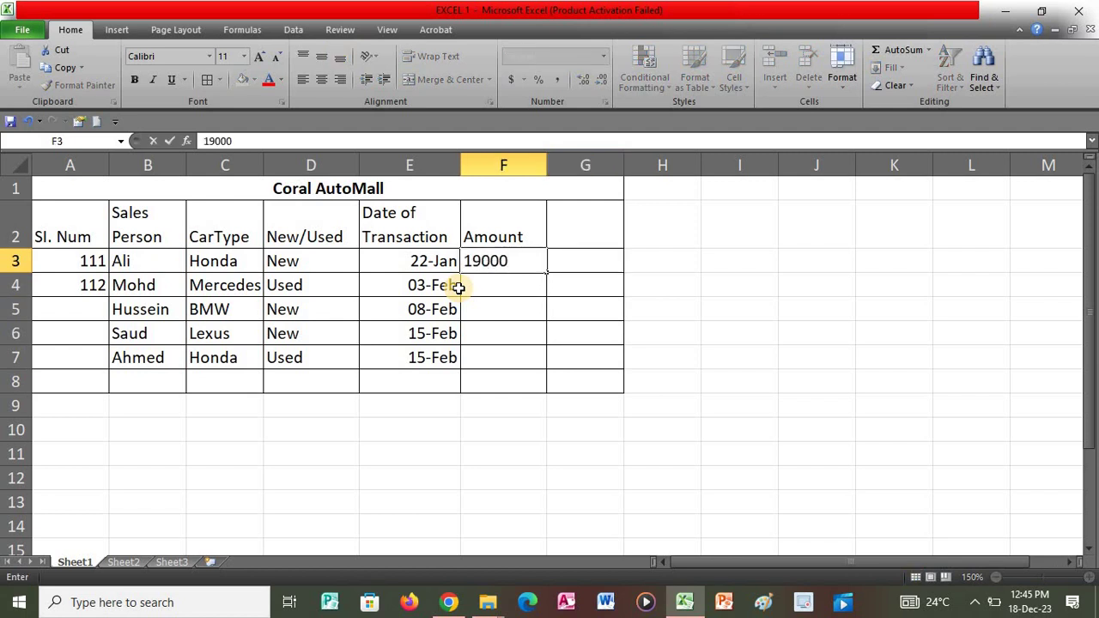
key(Return)
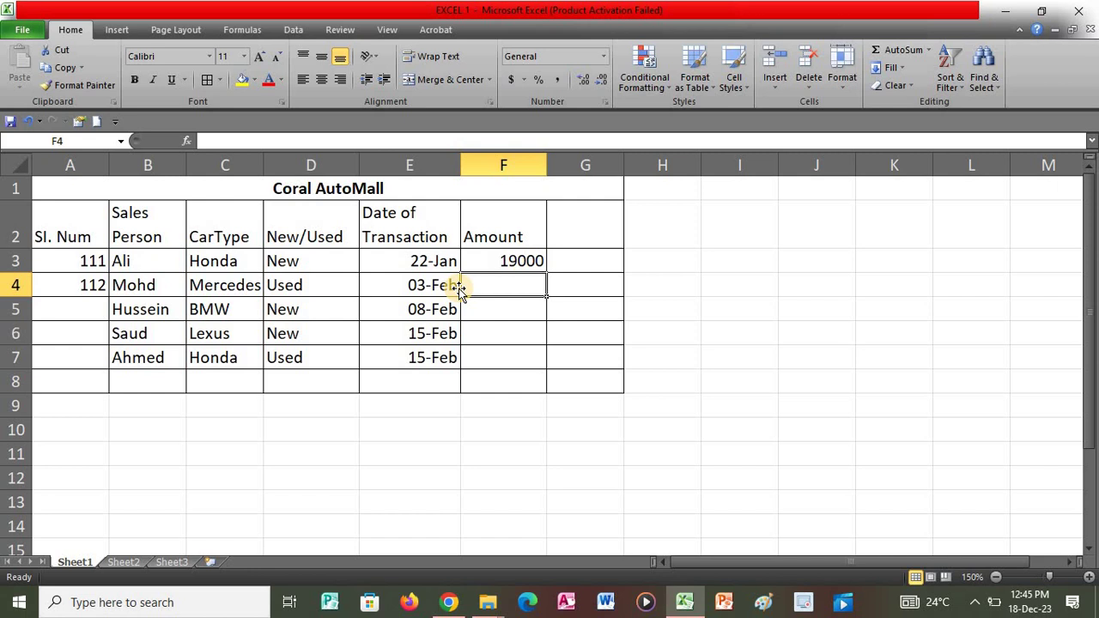
text(24200)
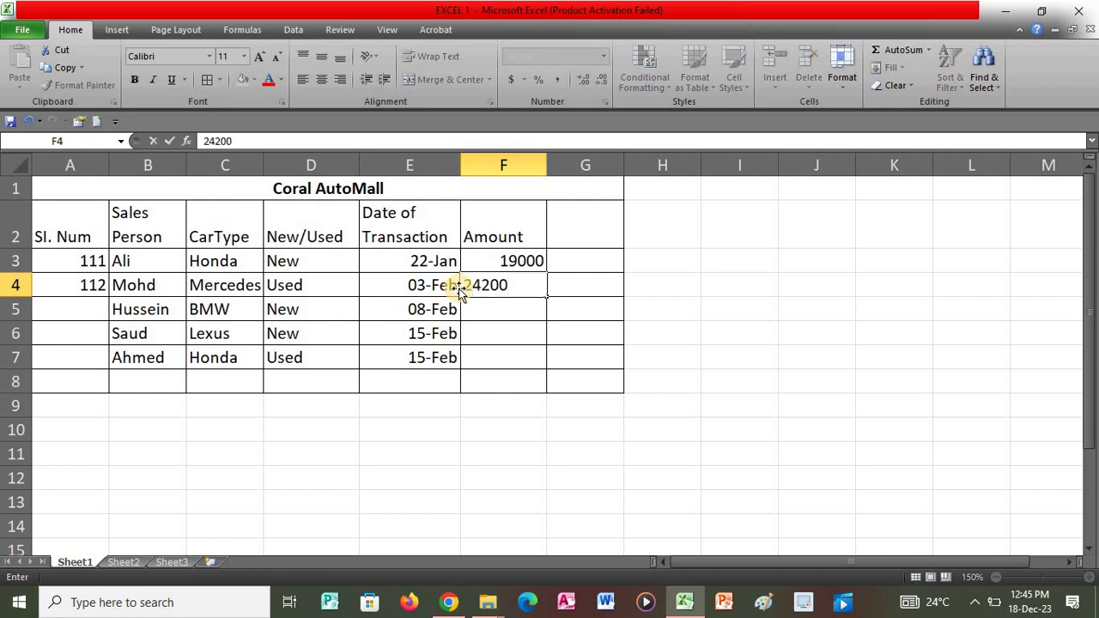
key(Return)
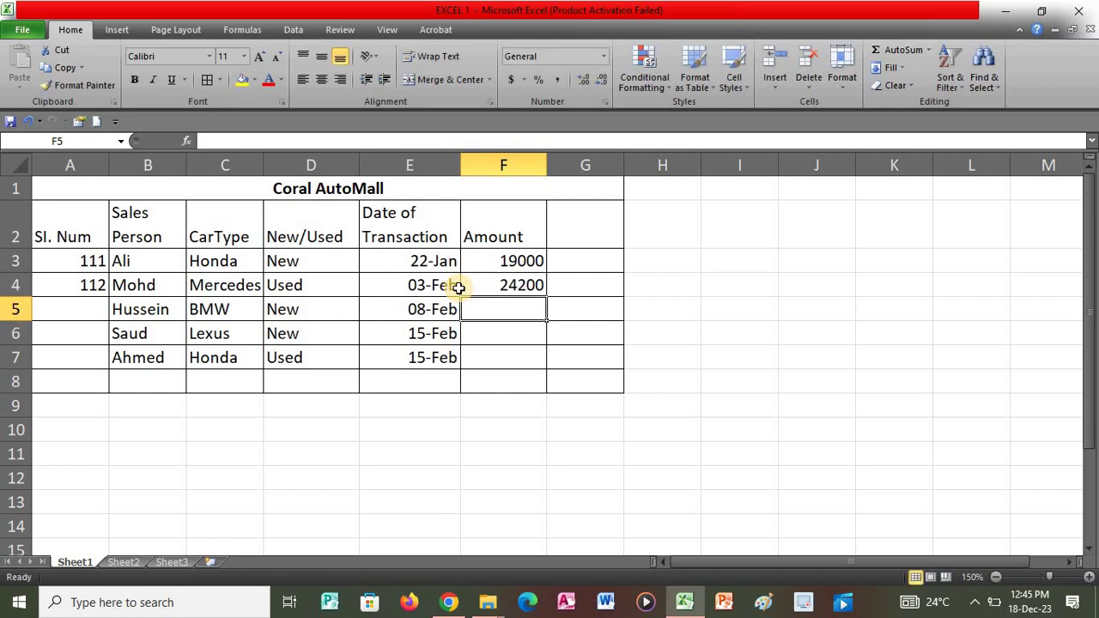
Enter the amounts 46000 in F5, 45000 in F6 and 8500 in F7.
text(46000)
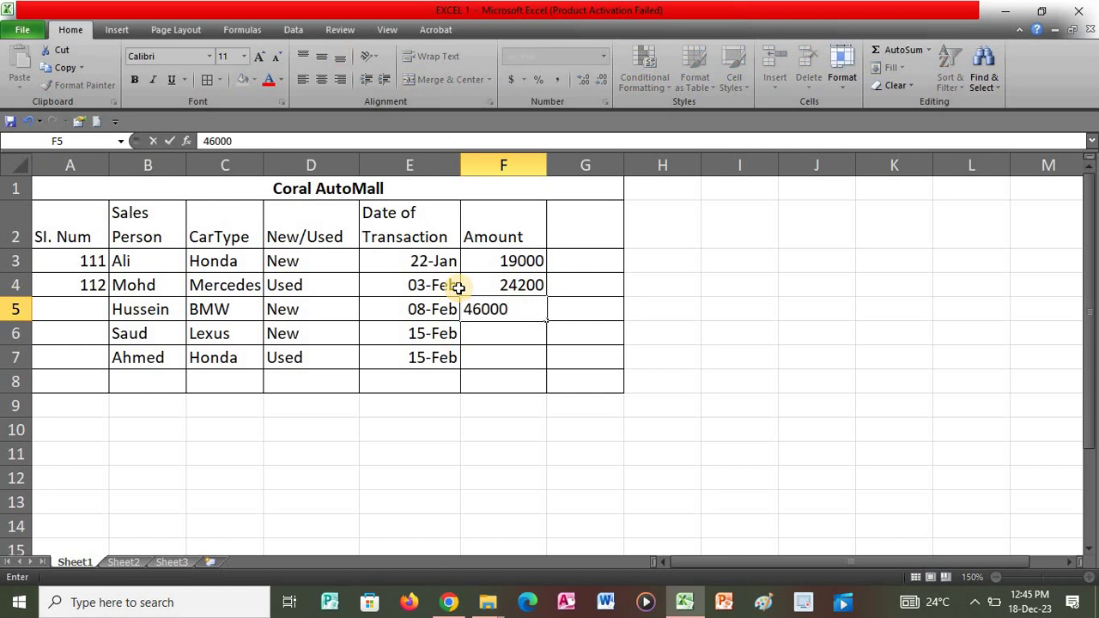
key(Return)
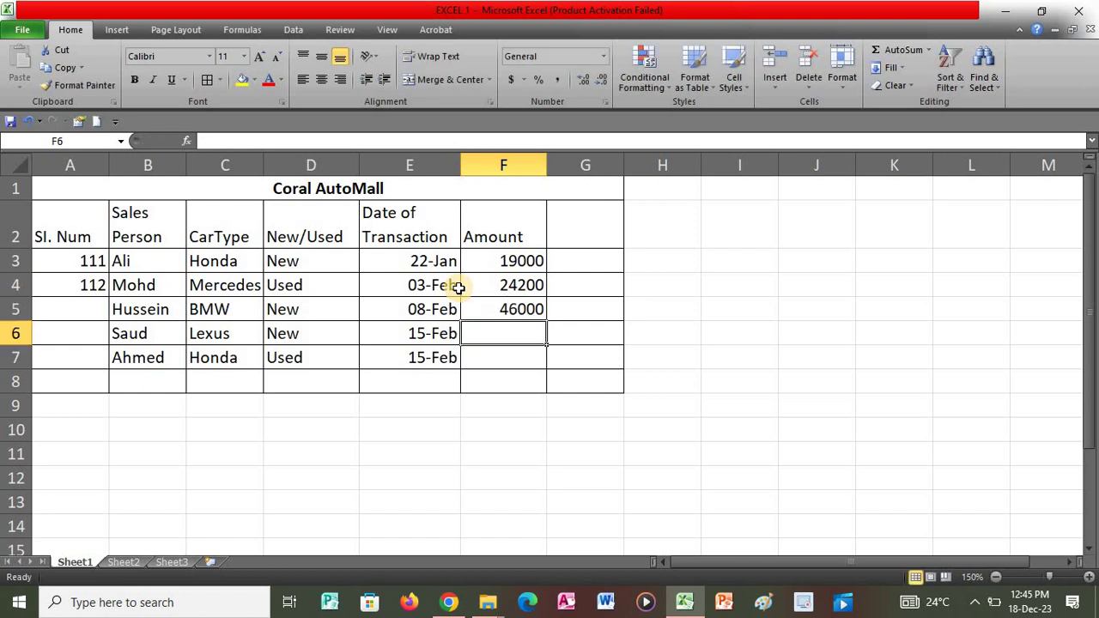
text(45000)
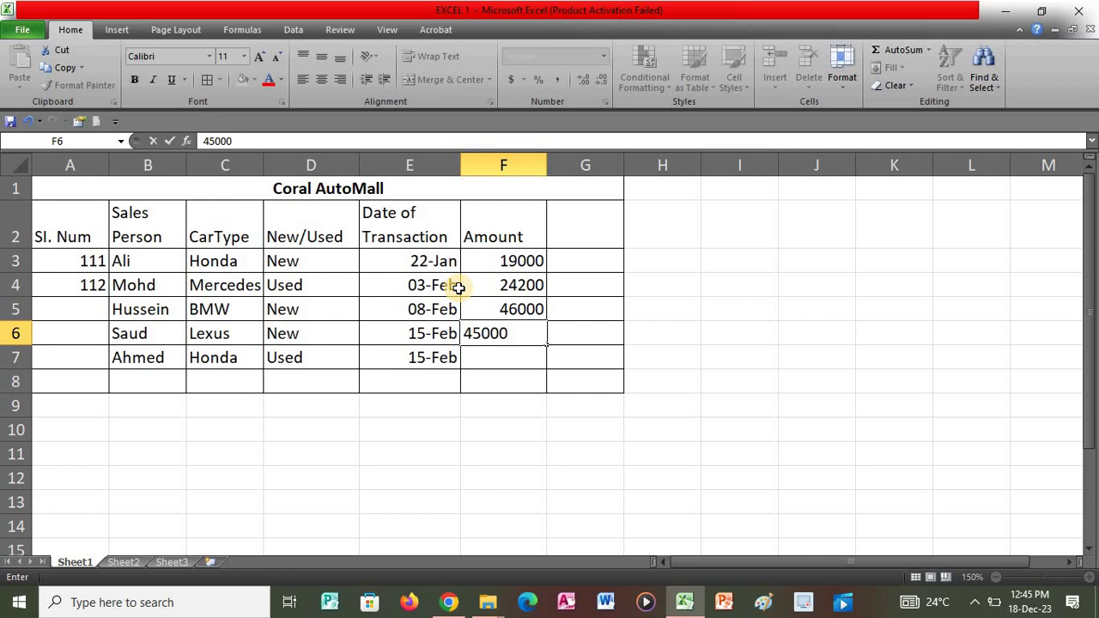
key(Return)
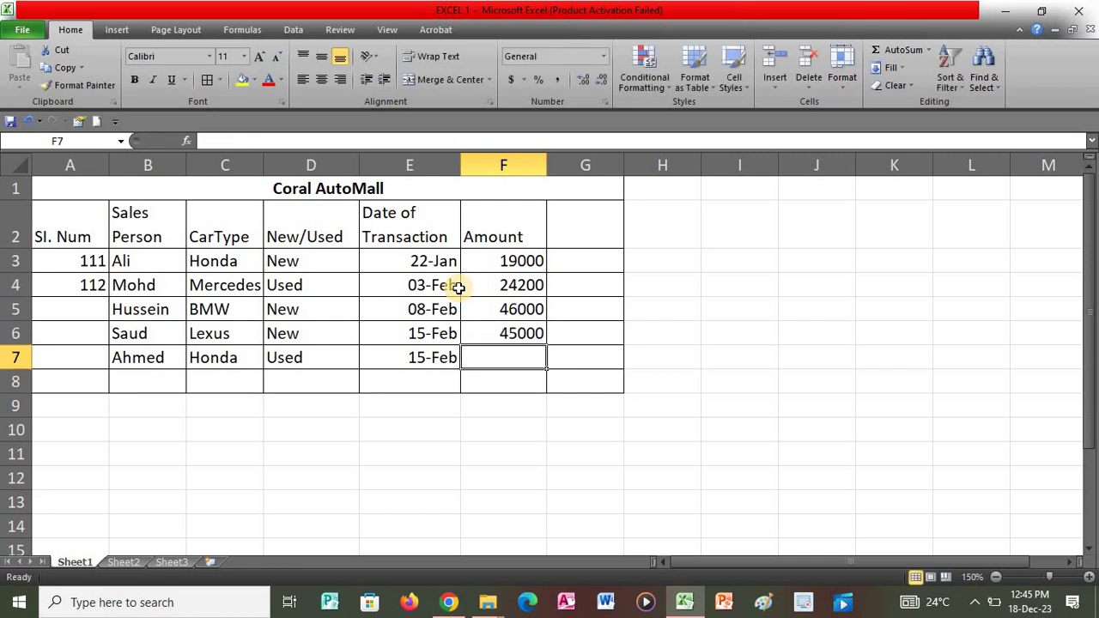
text(85000)
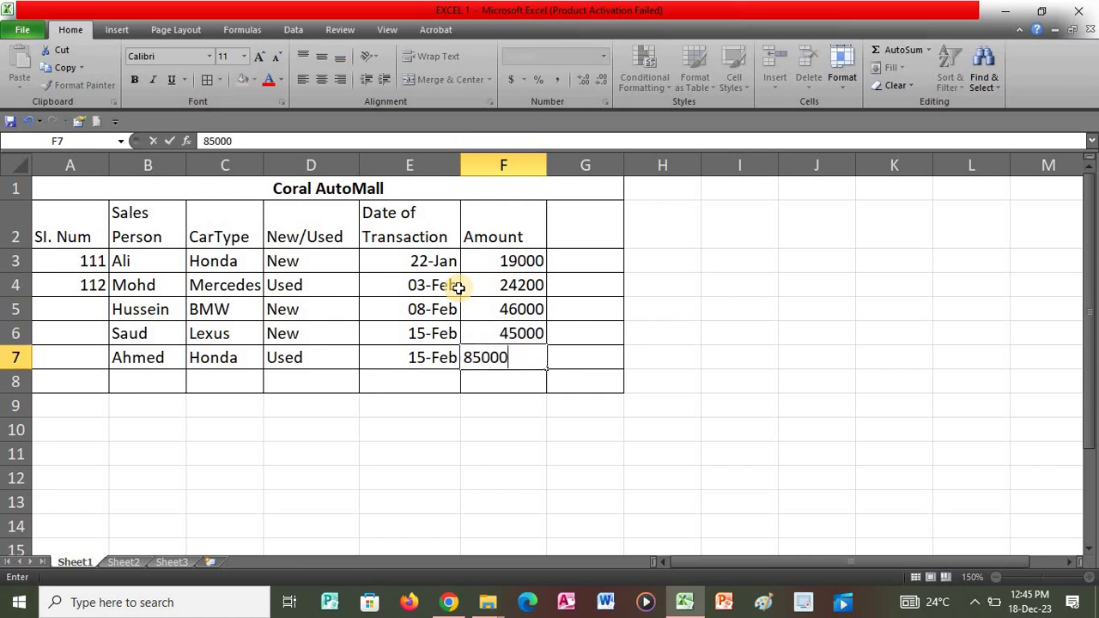
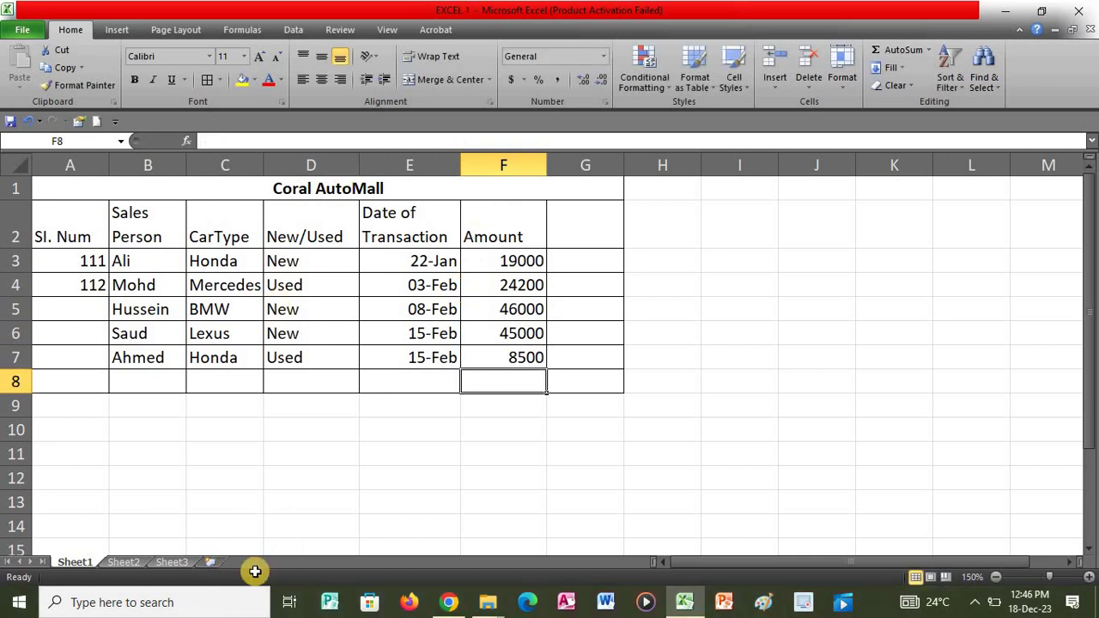
Check the exercise questions in the PDF in Chrome, and rename the Sheet1 worksheet in Excel as Coral.
click(448, 602)
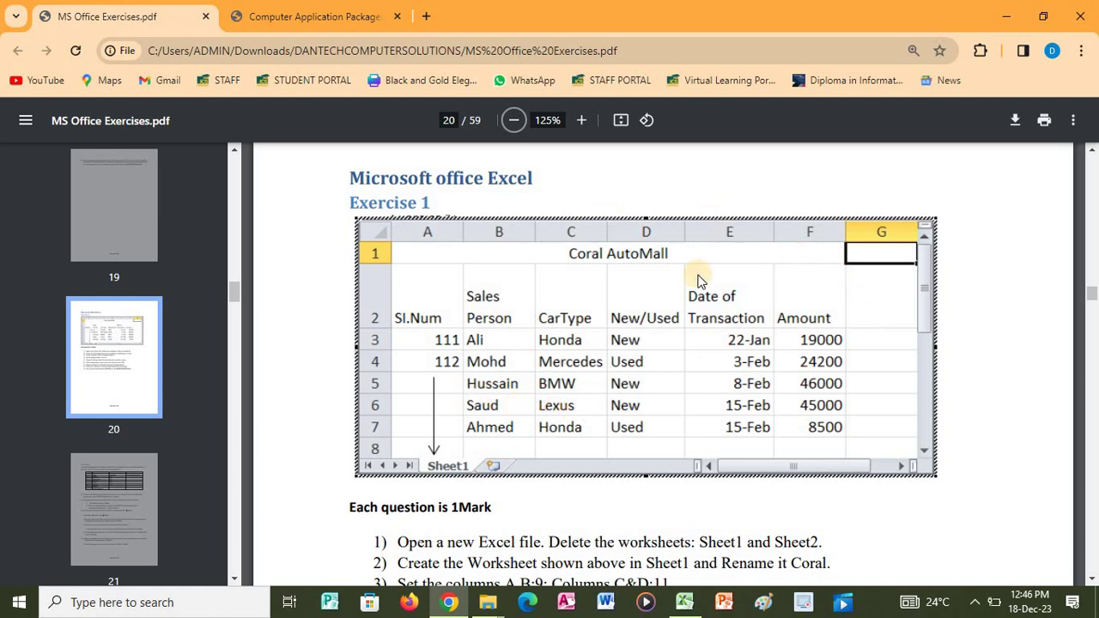
drag(1092, 297, 1092, 298)
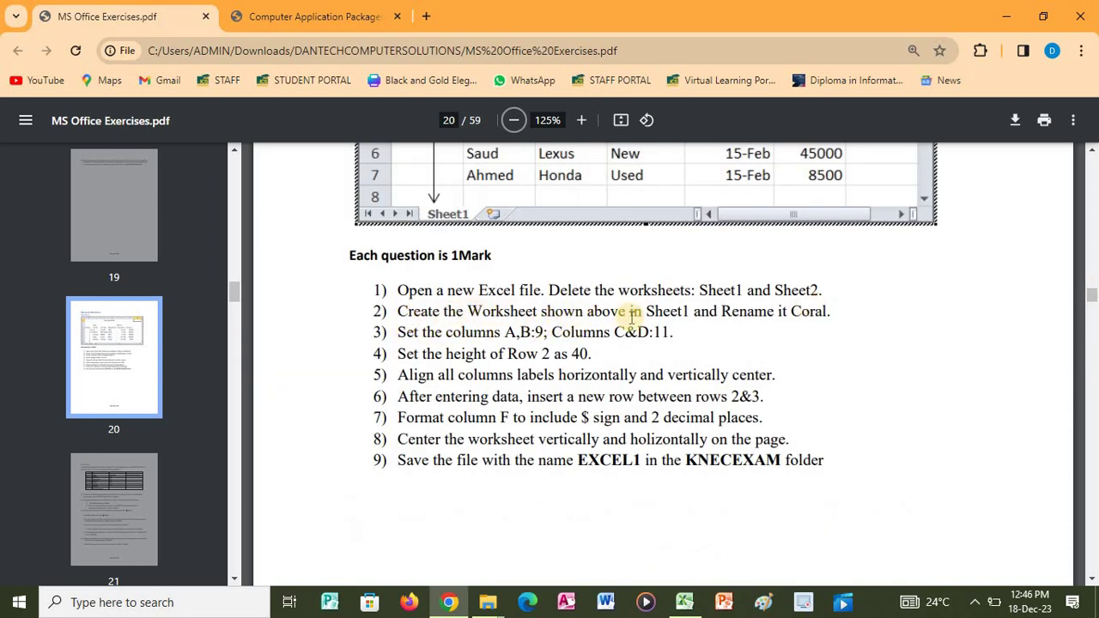
double_click(793, 312)
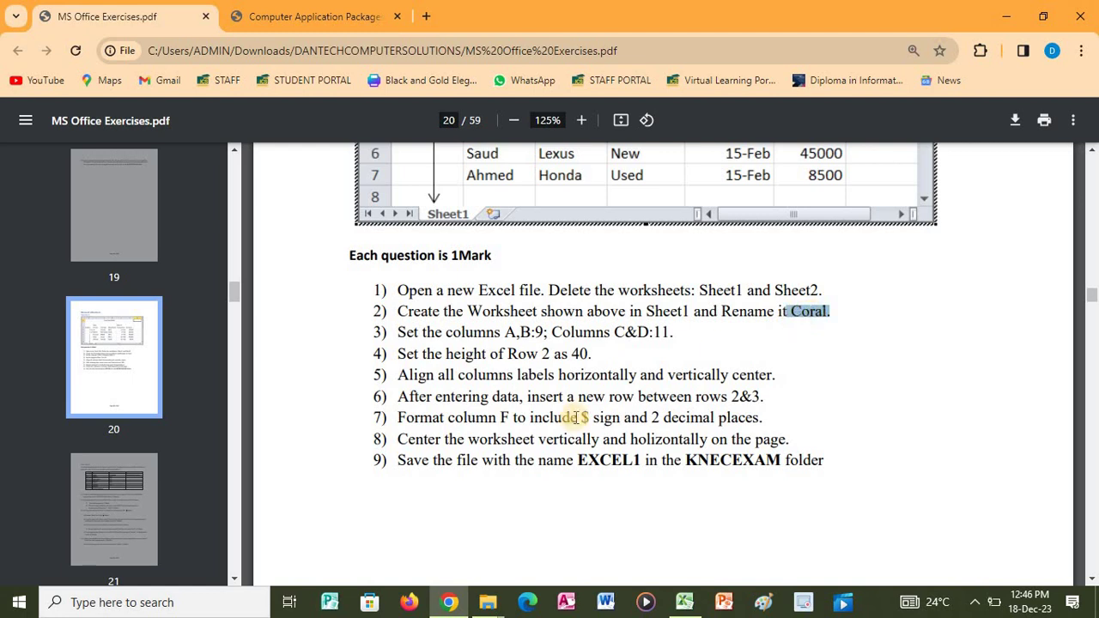
click(691, 603)
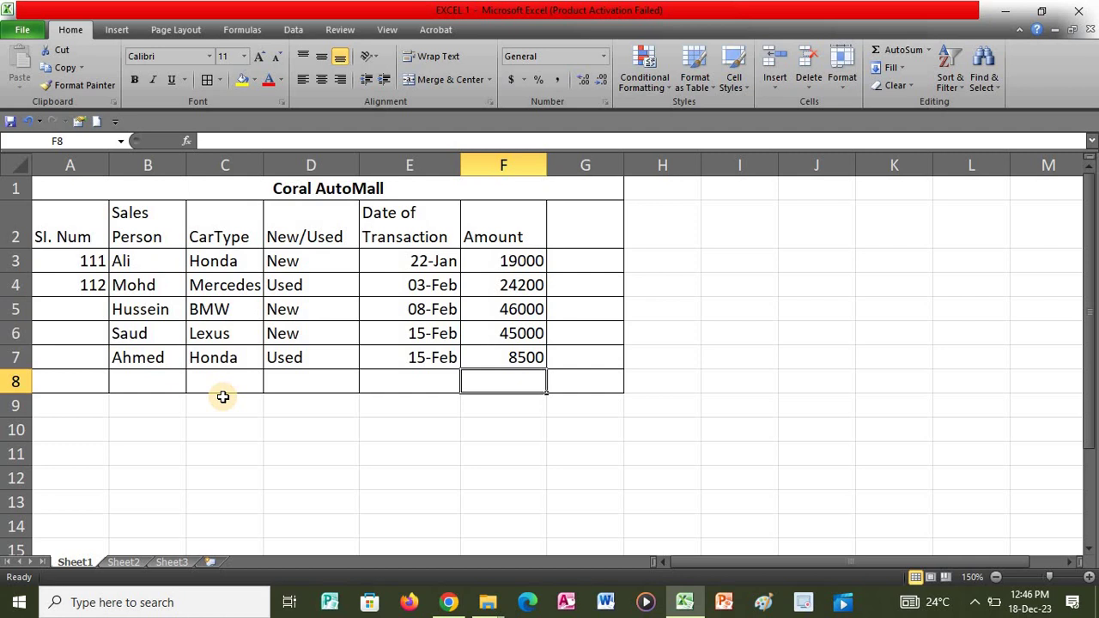
right_click(76, 563)
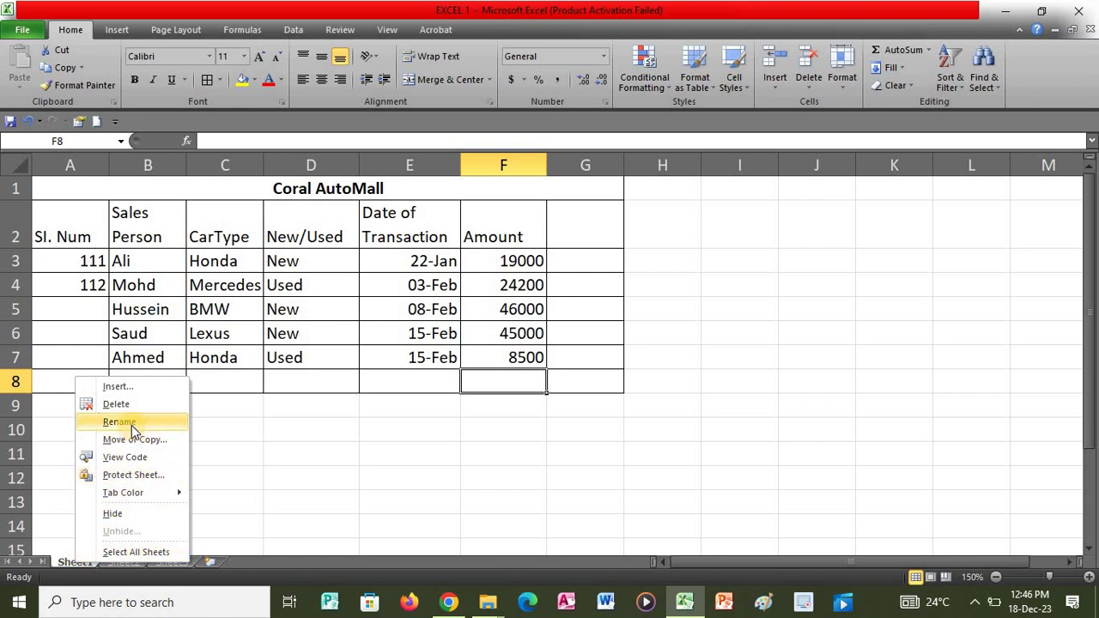
click(129, 422)
text(Coral)
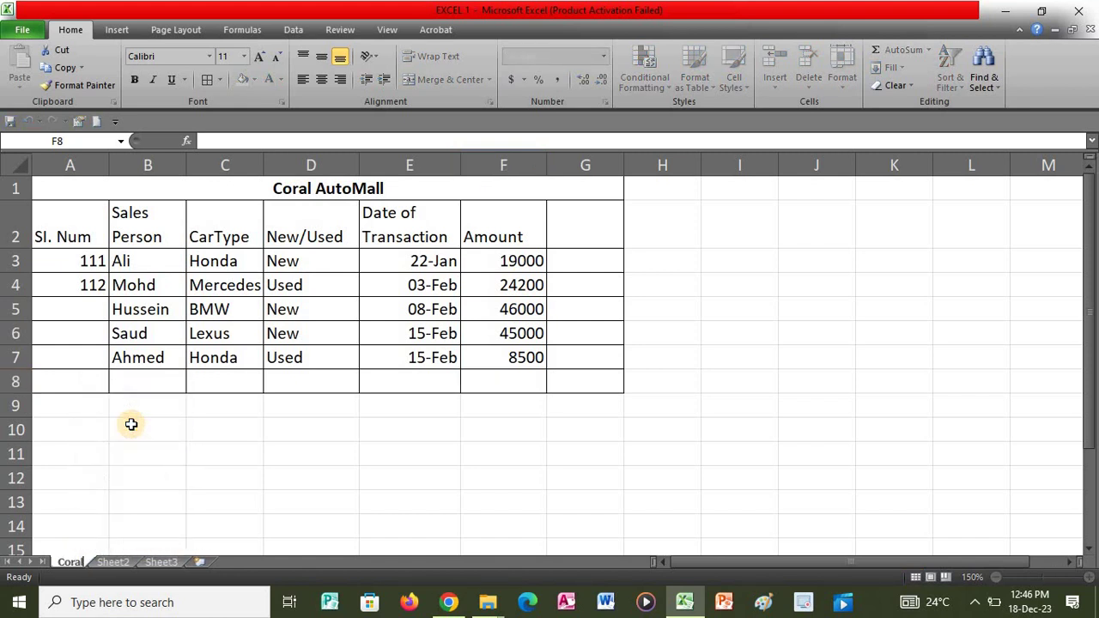
key(Return)
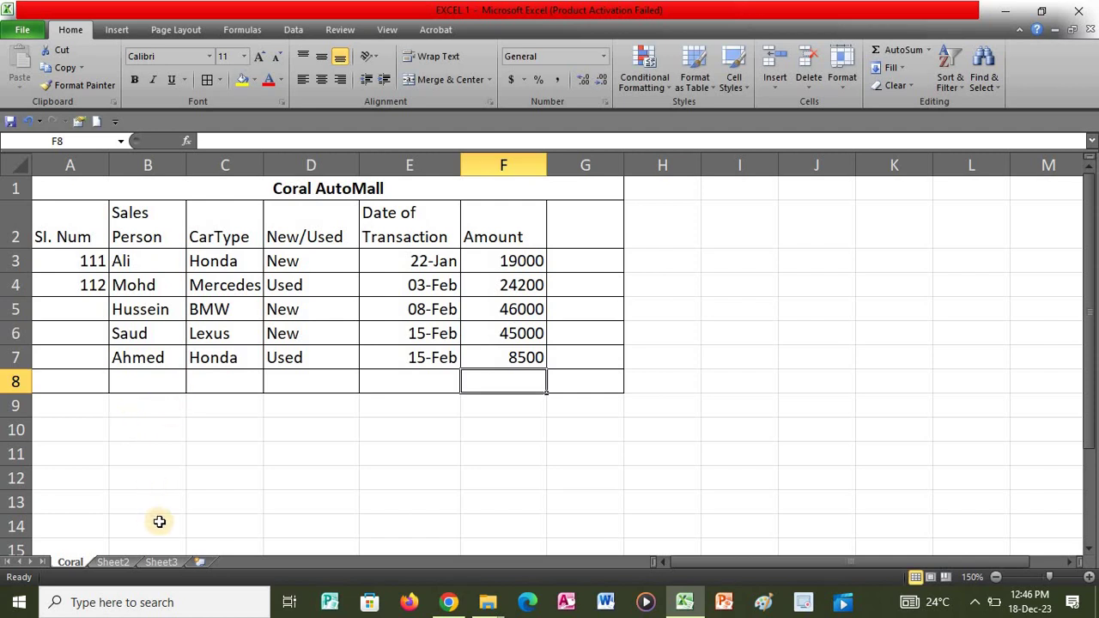
click(216, 428)
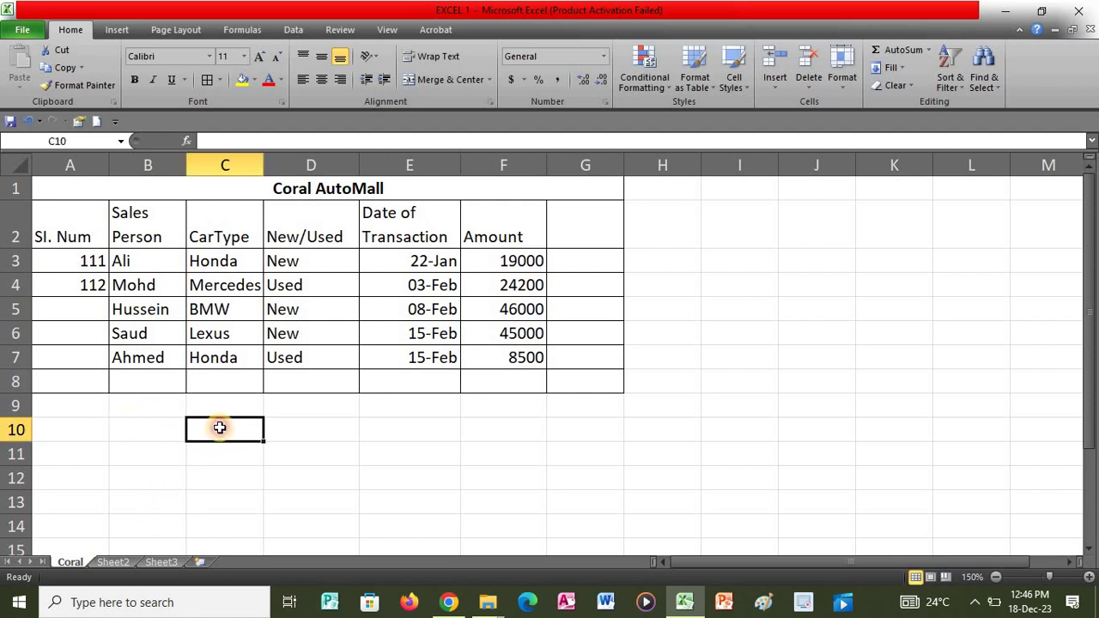
right_click(70, 563)
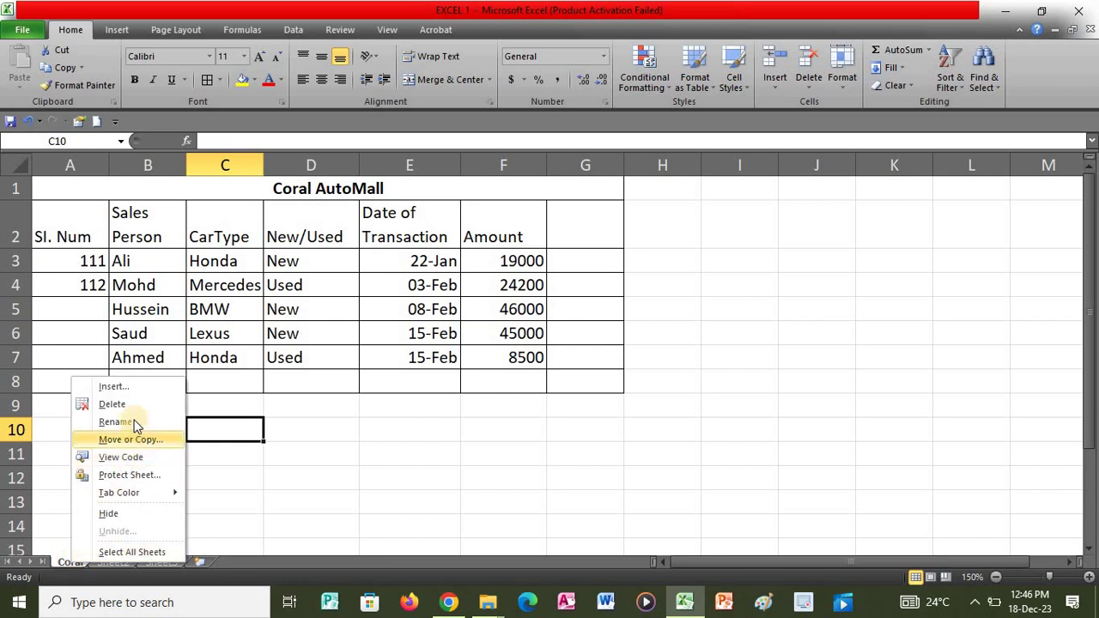
key(Escape)
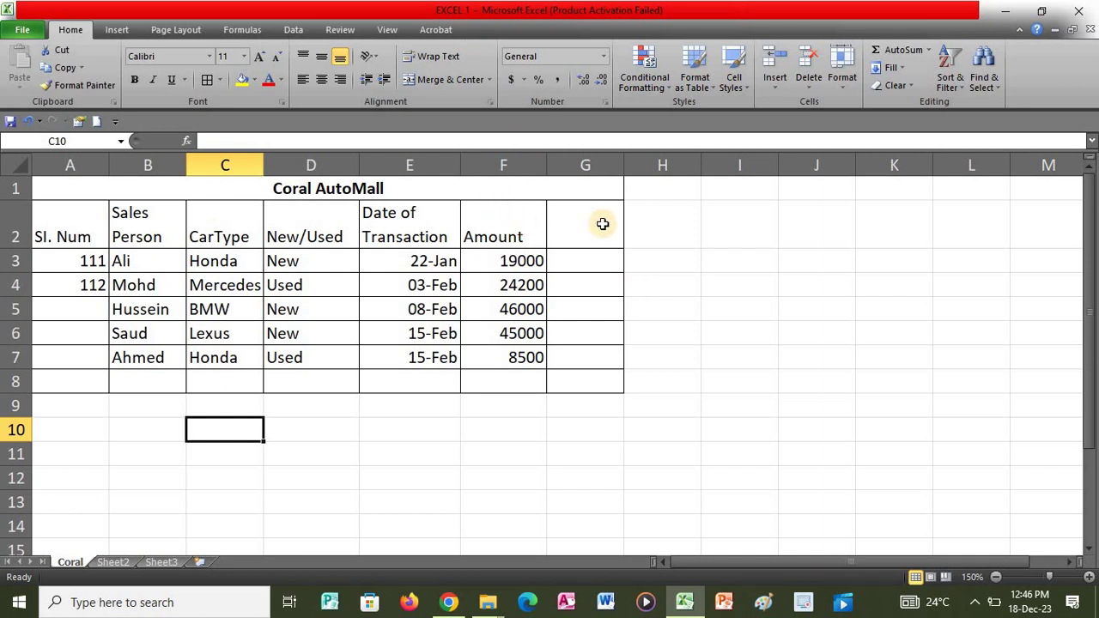
click(666, 258)
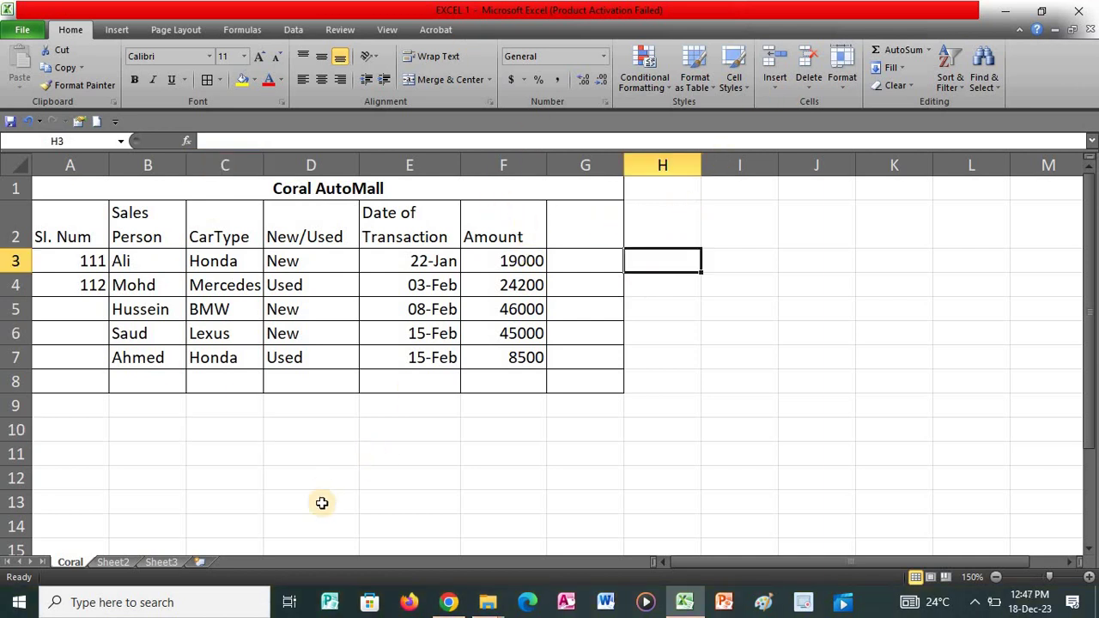
Check question 3 in the Chrome PDF and set the width of columns A and B to 9 in Excel.
click(447, 602)
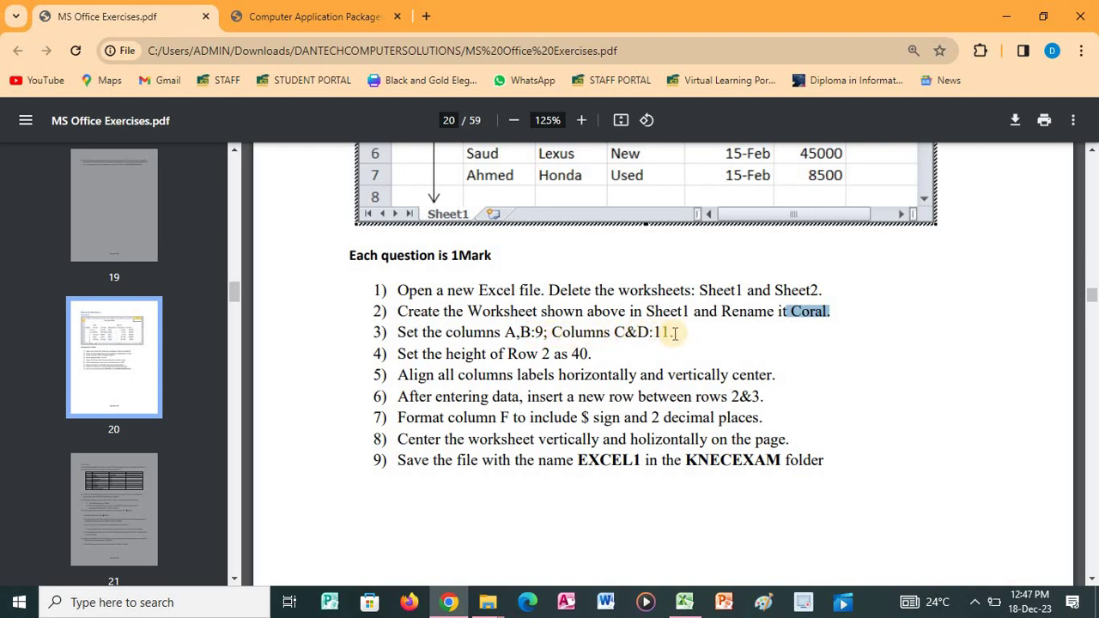
drag(399, 333, 674, 337)
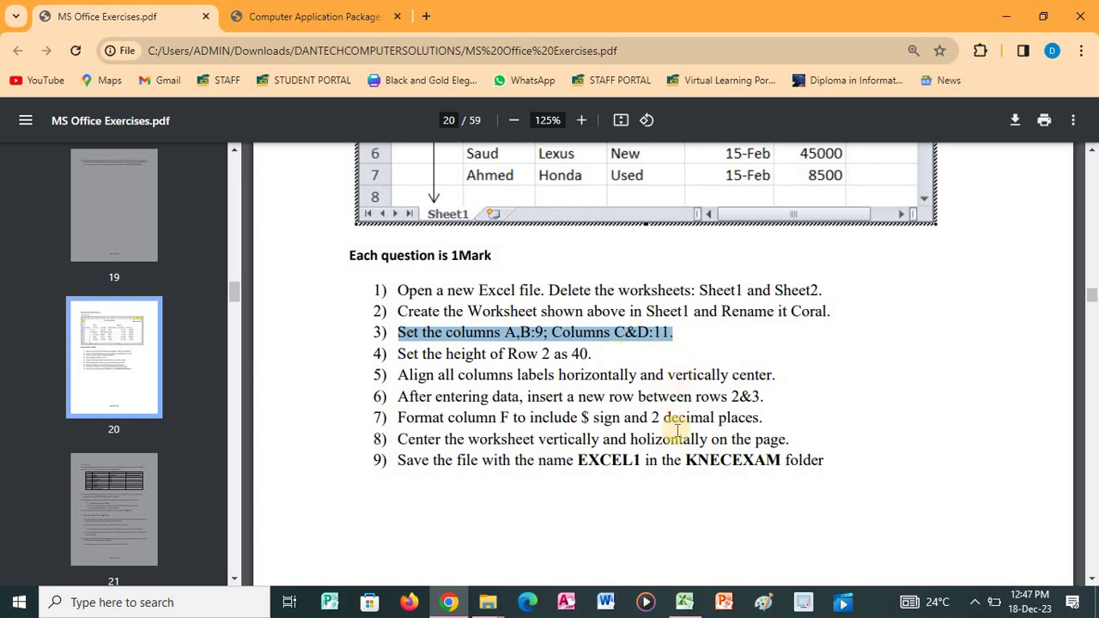
click(684, 602)
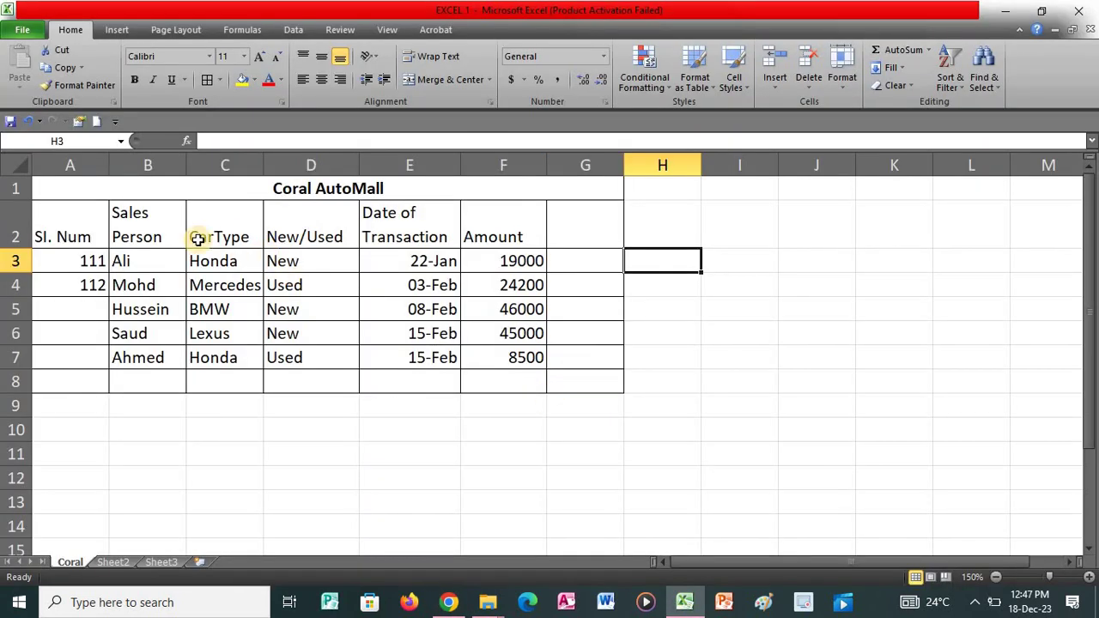
drag(82, 163, 135, 163)
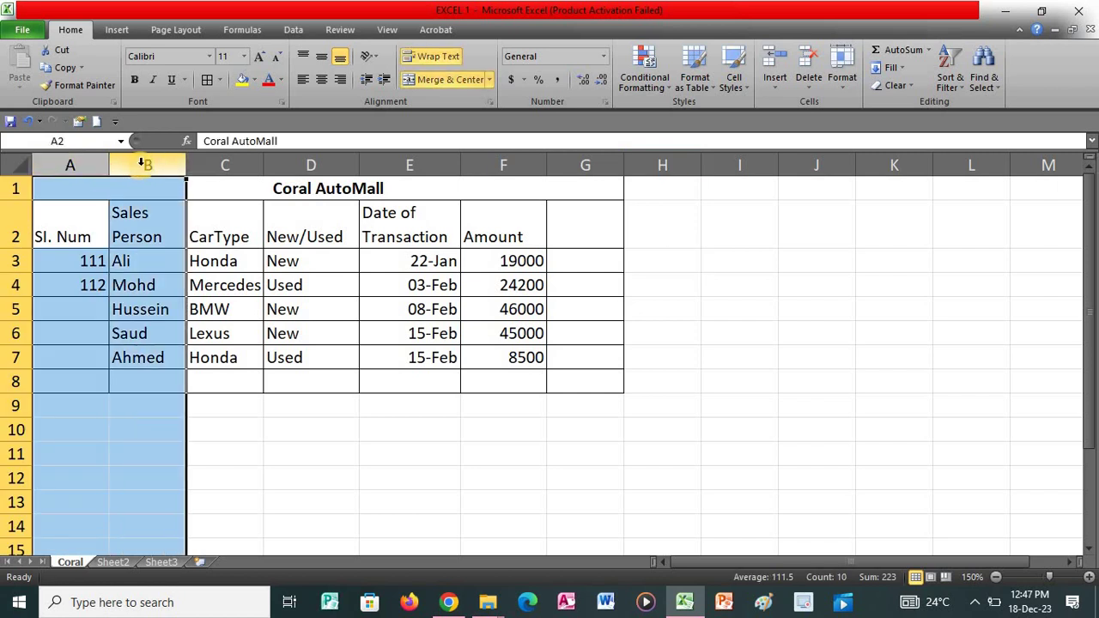
right_click(144, 165)
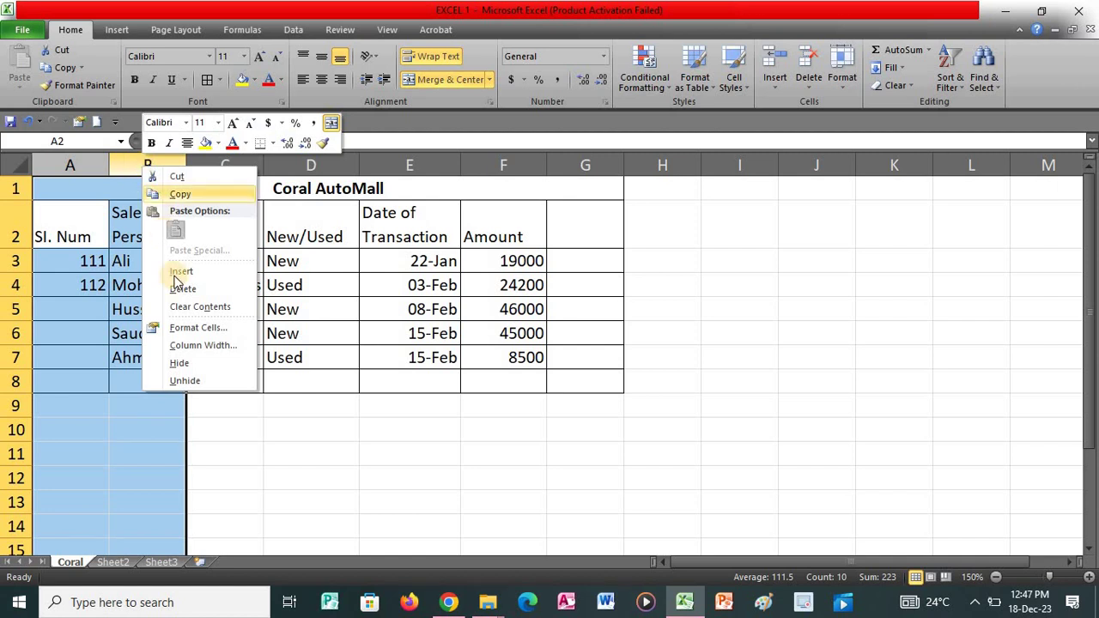
click(205, 345)
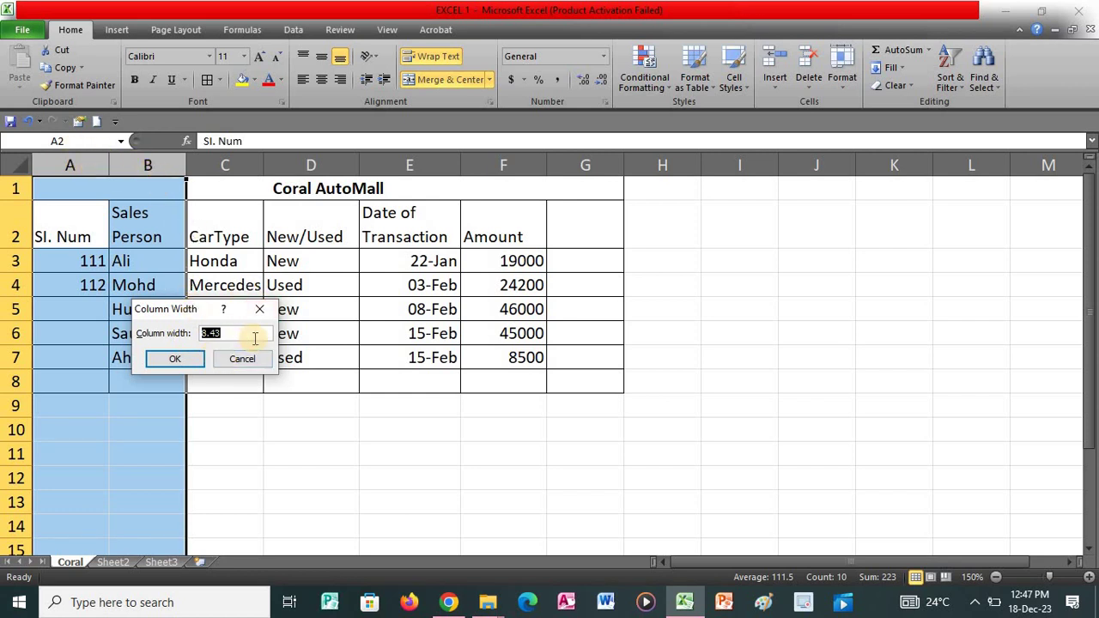
click(191, 359)
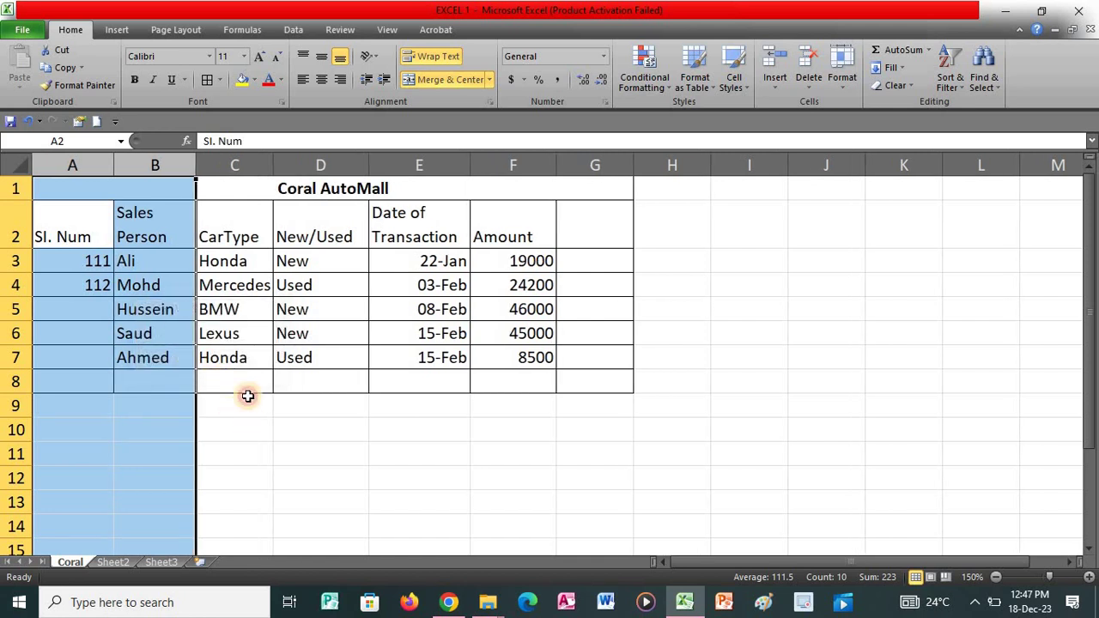
click(242, 427)
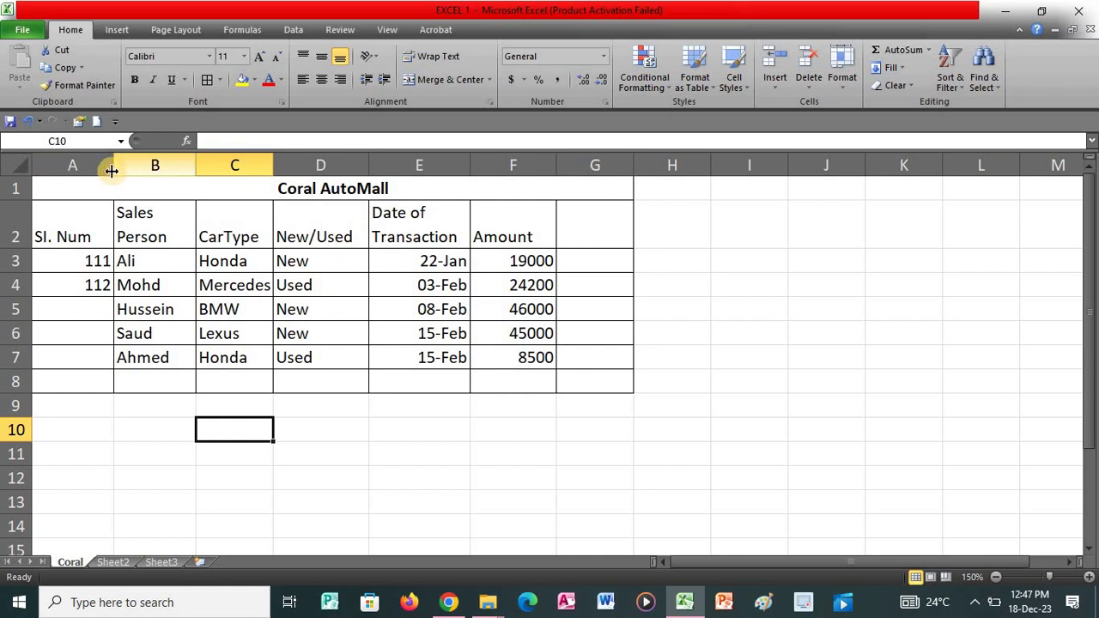
Set the width of columns C and D to 11.
drag(240, 167, 344, 167)
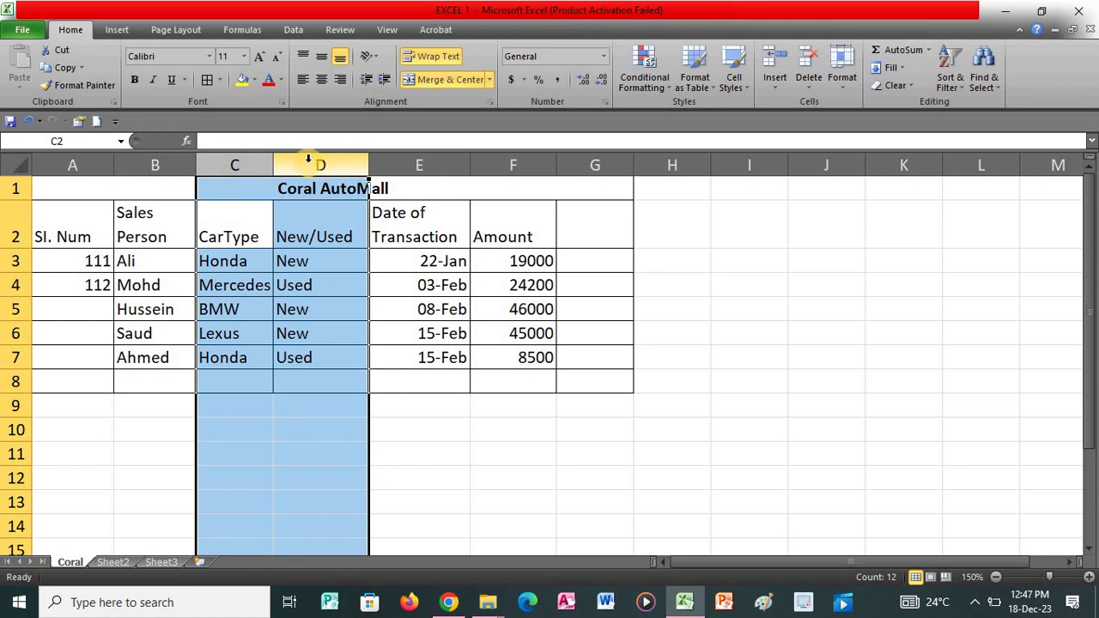
right_click(309, 162)
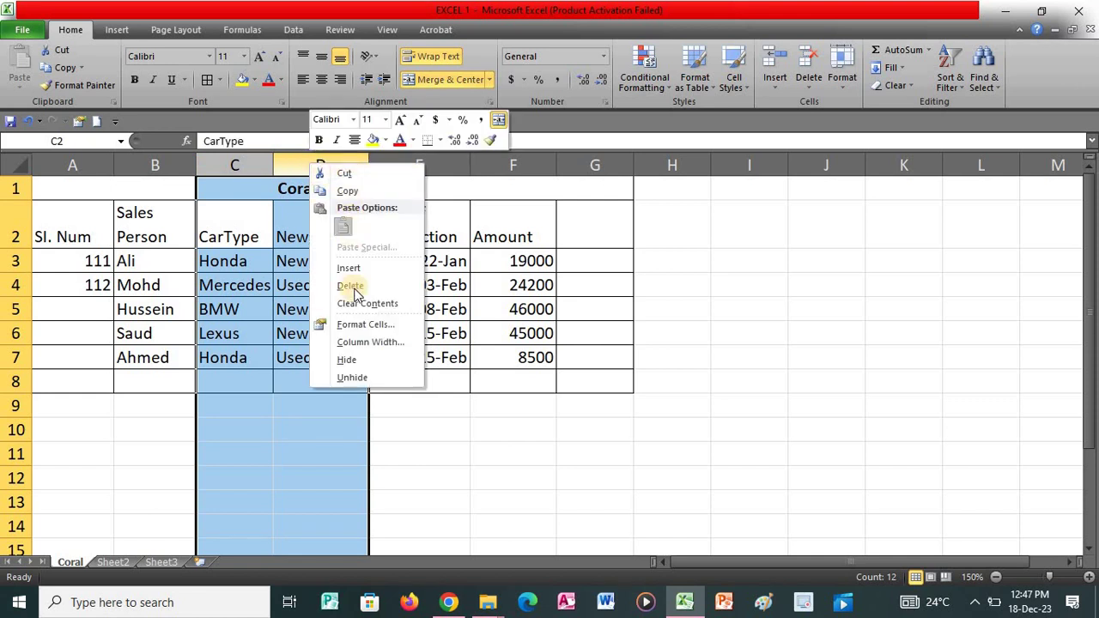
click(376, 344)
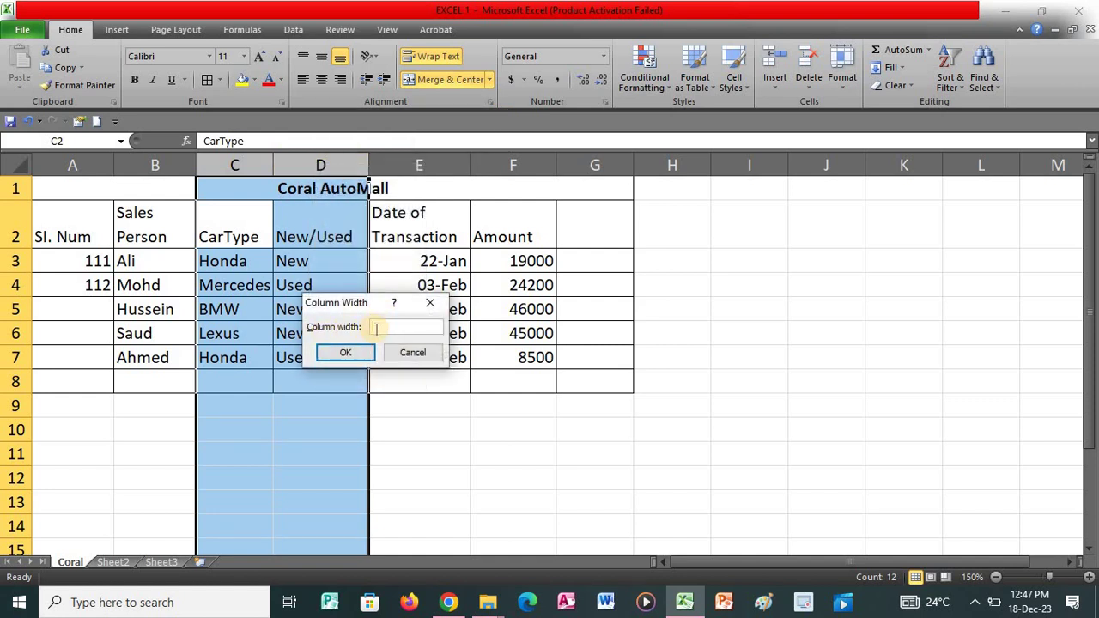
click(371, 352)
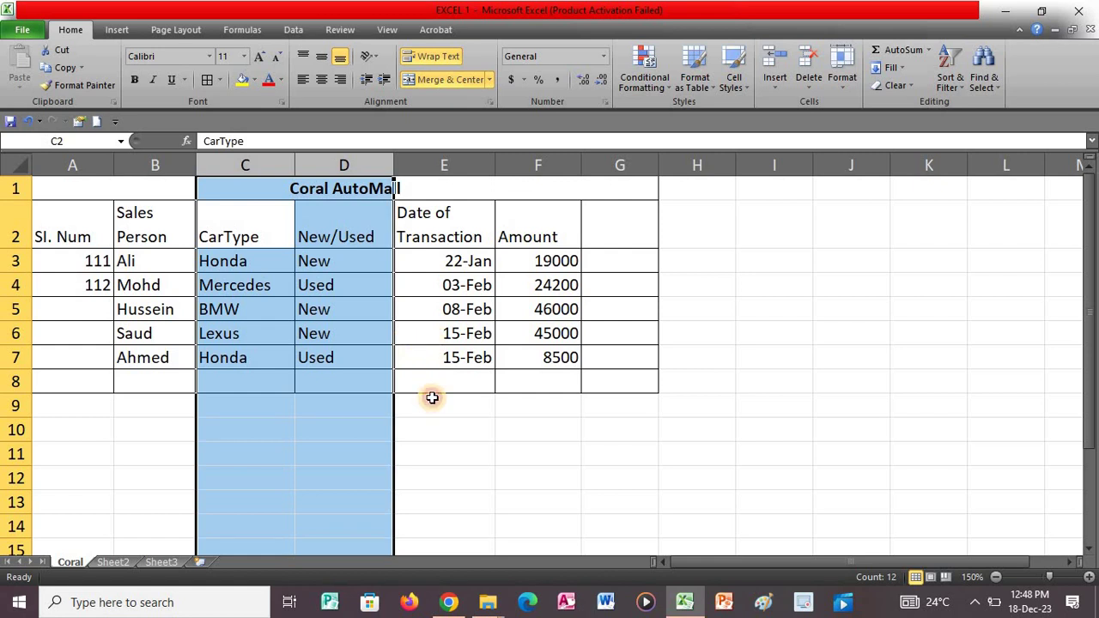
click(404, 397)
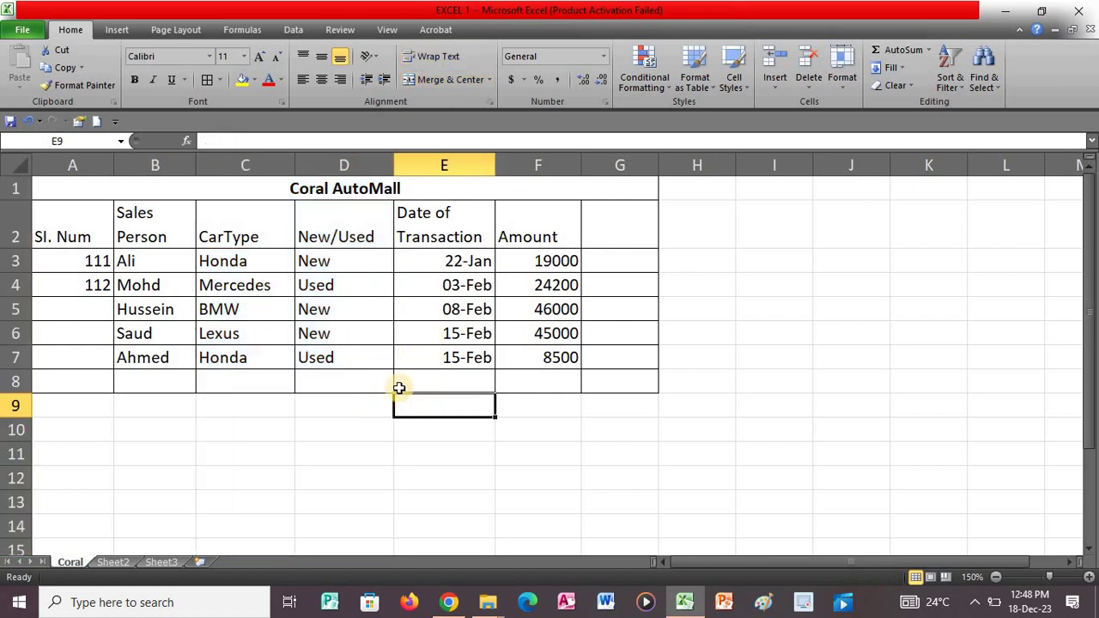
Check question 4 in the Chrome PDF and set the height of row 2 to 40 in Excel.
click(451, 602)
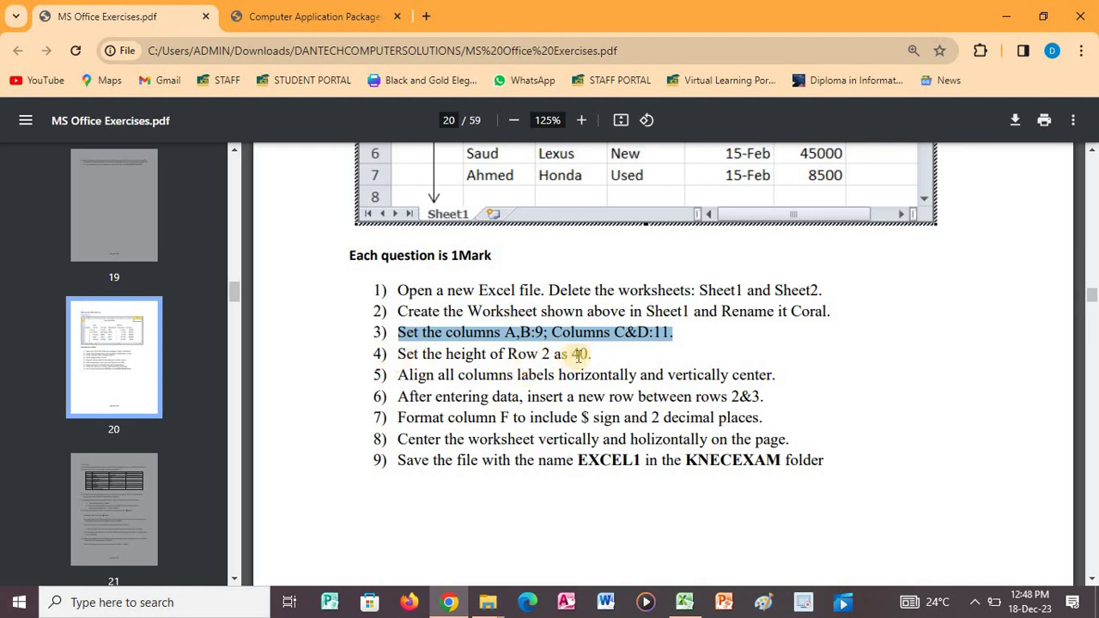
drag(399, 354, 603, 357)
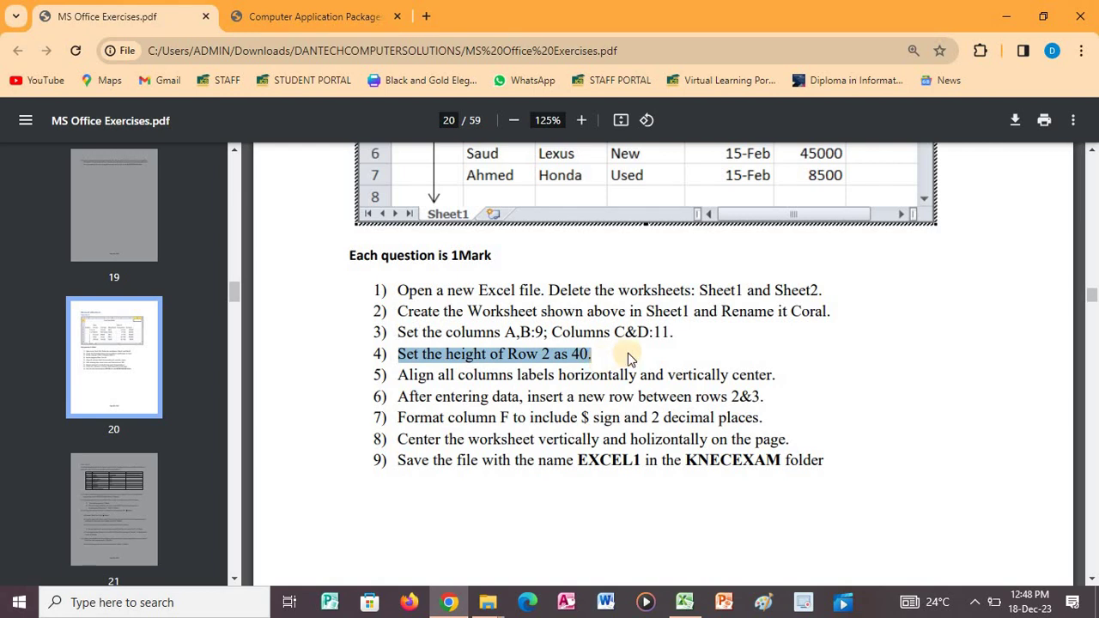
click(684, 602)
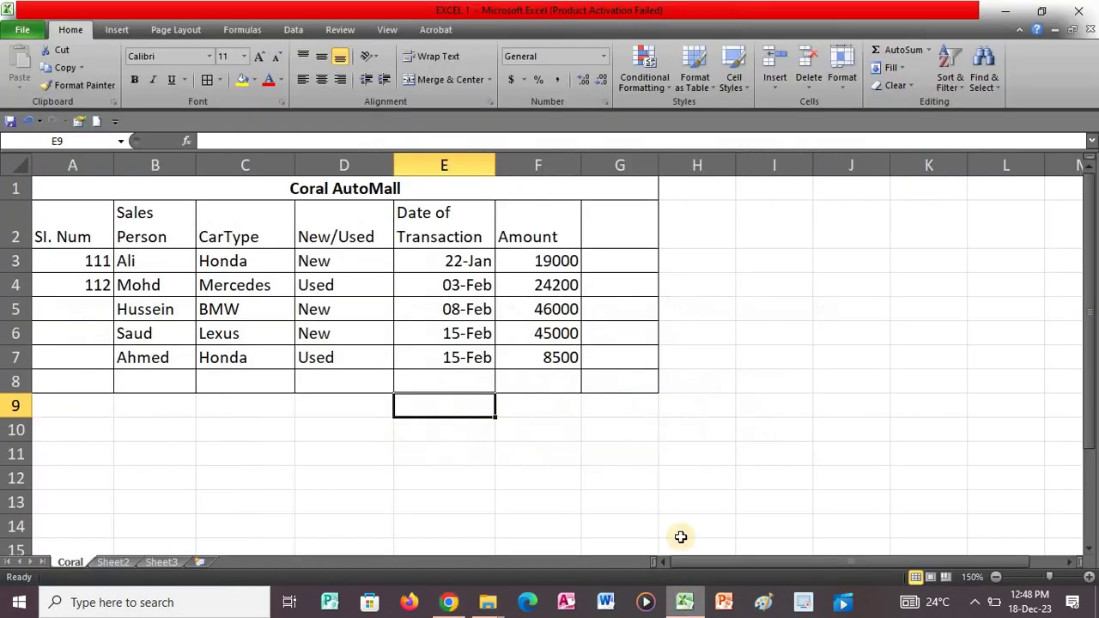
click(6, 223)
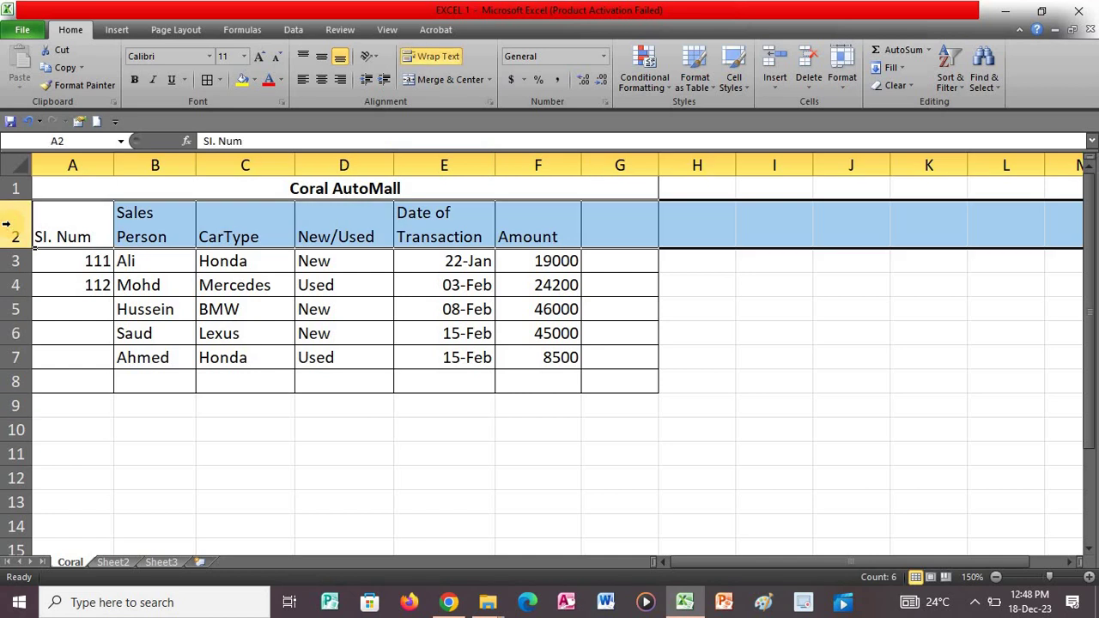
right_click(11, 230)
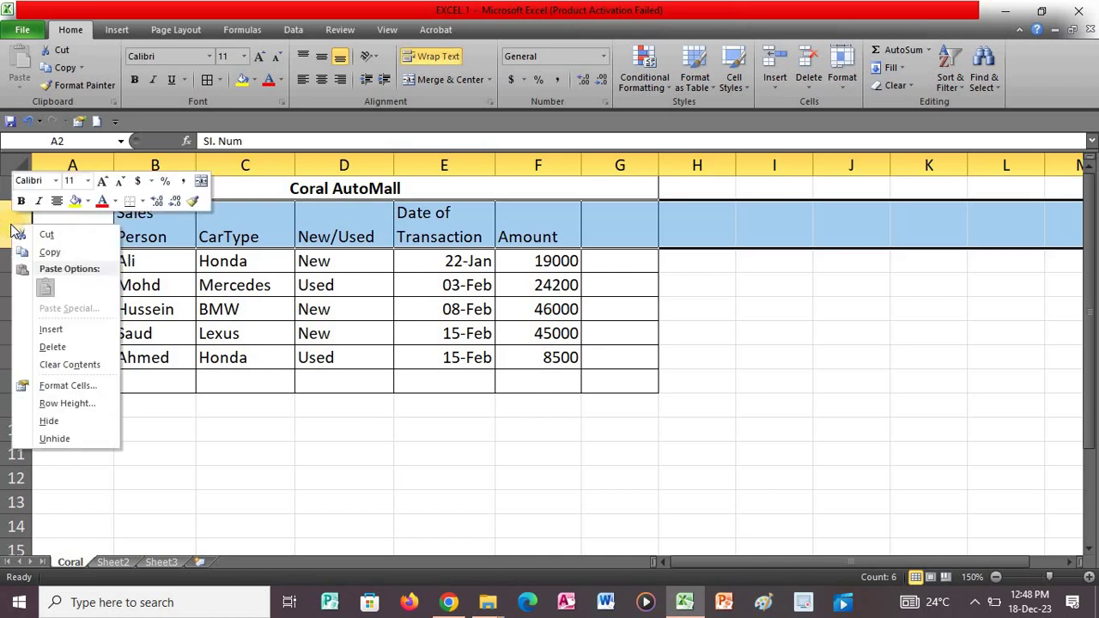
click(72, 406)
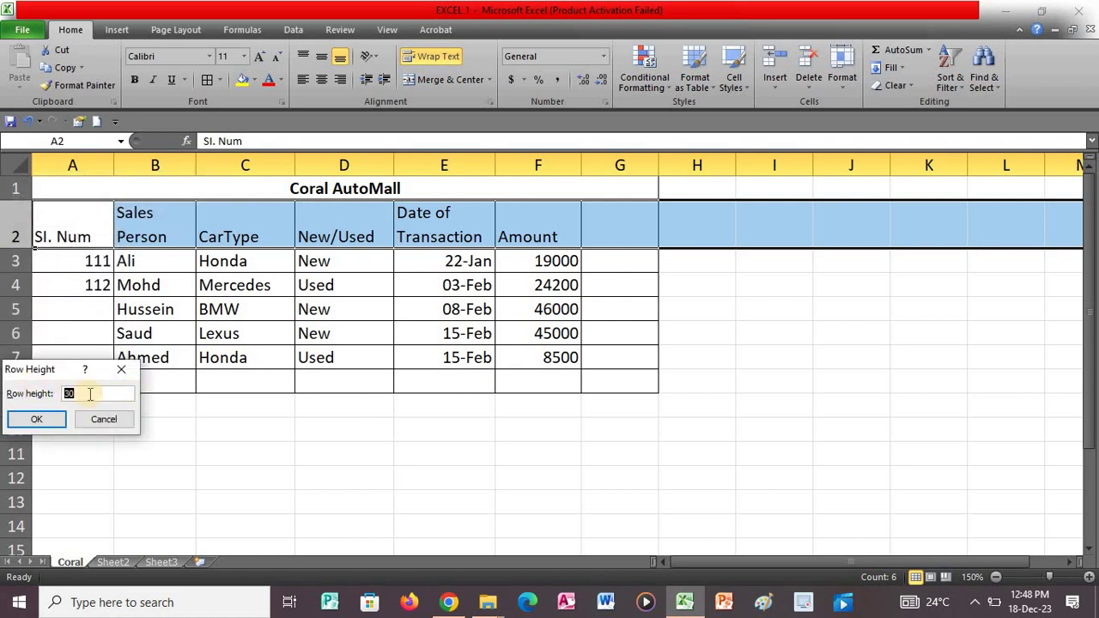
text(46)
text(0)
click(55, 419)
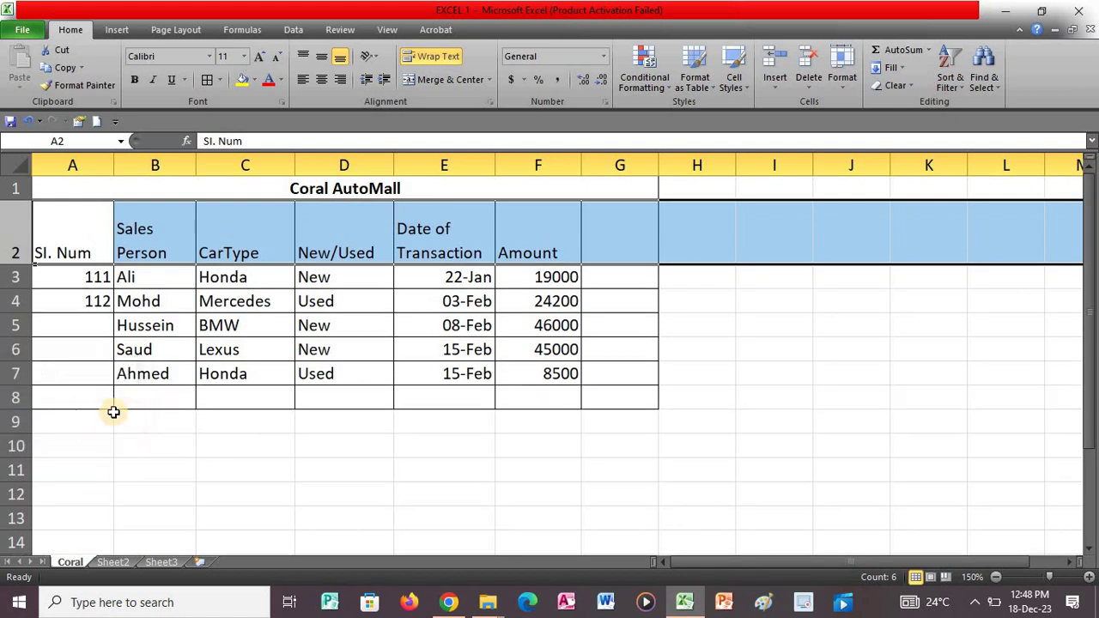
click(170, 425)
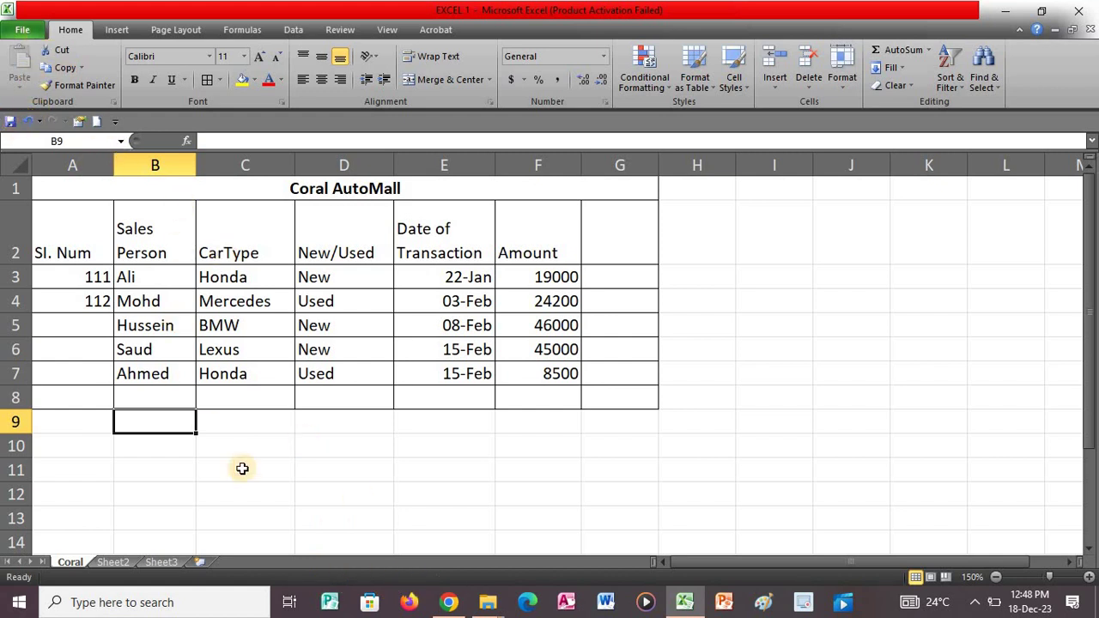
Check question 5 in the Chrome PDF and center all cells of the Excel sheet horizontally and vertically.
click(447, 603)
drag(397, 376, 777, 376)
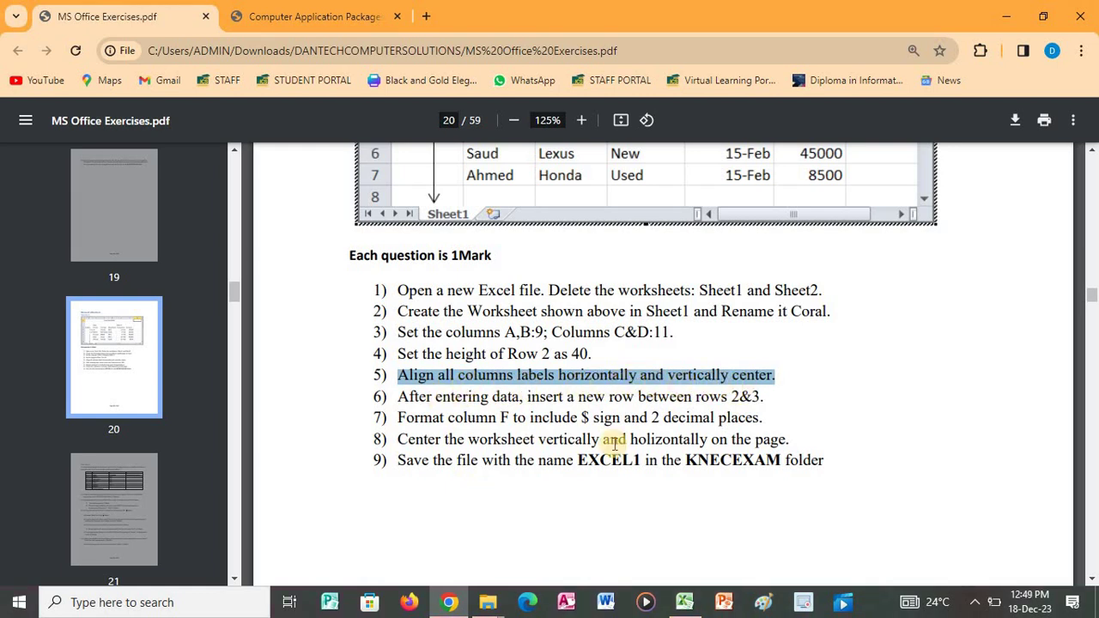
click(687, 604)
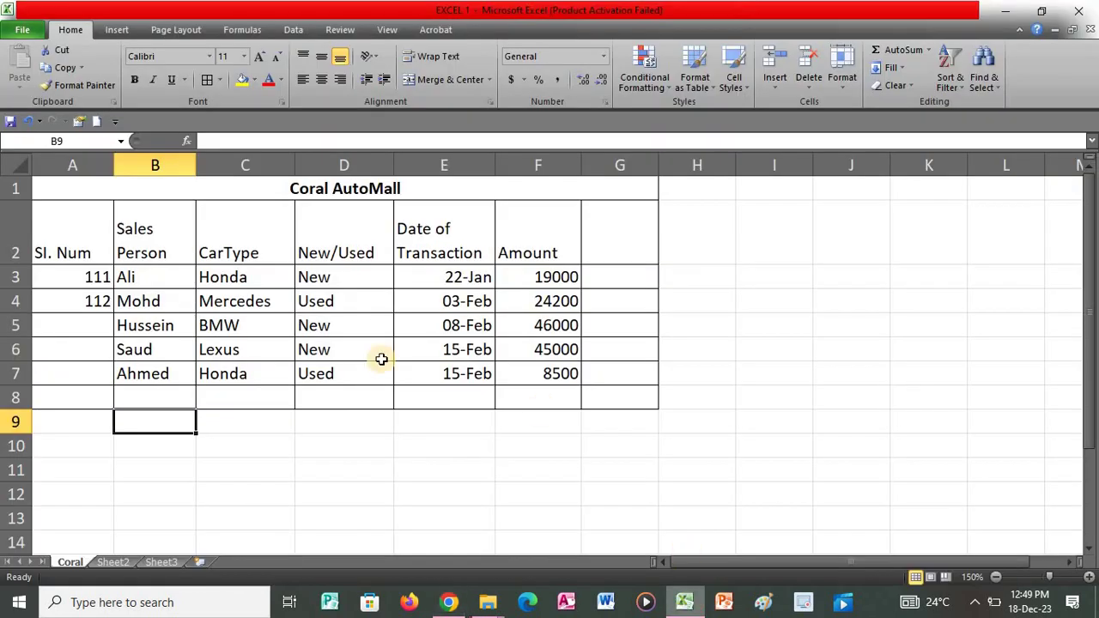
click(23, 166)
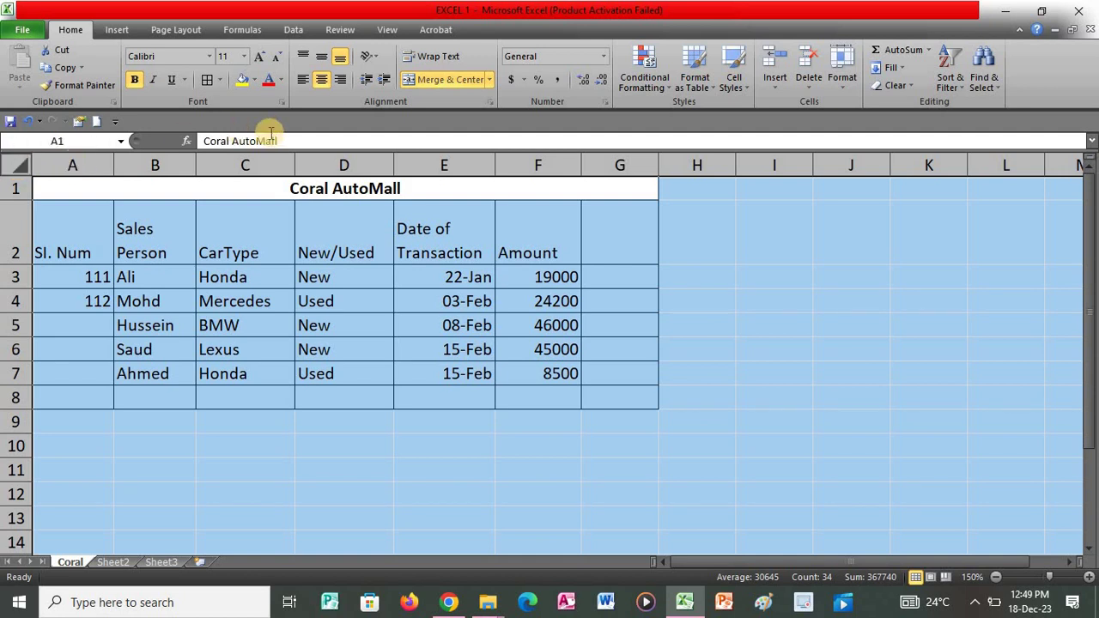
click(491, 103)
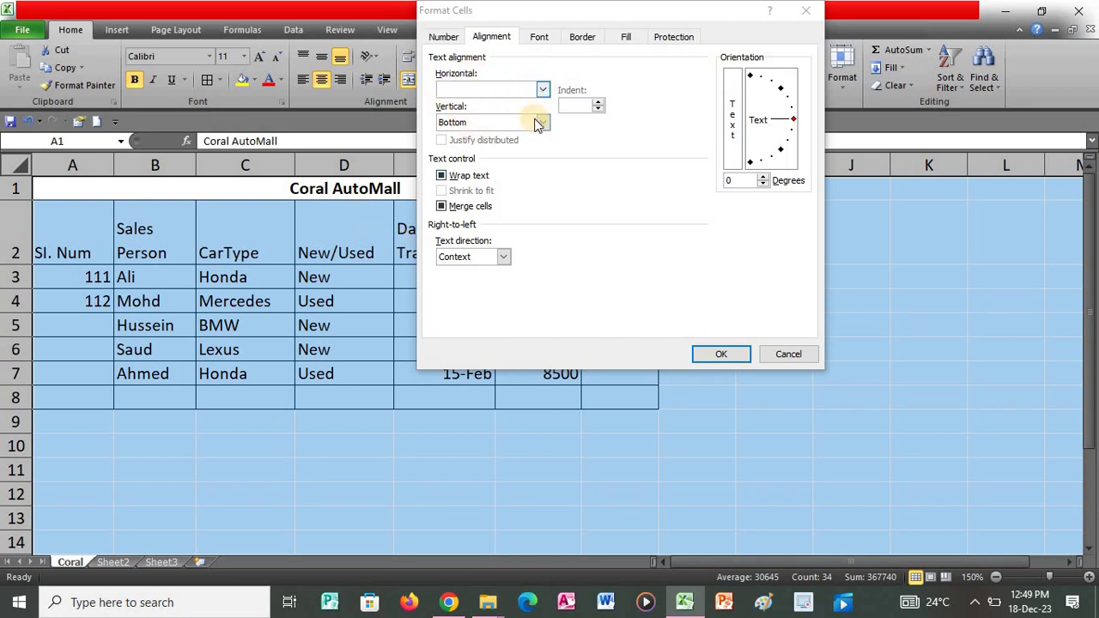
click(543, 90)
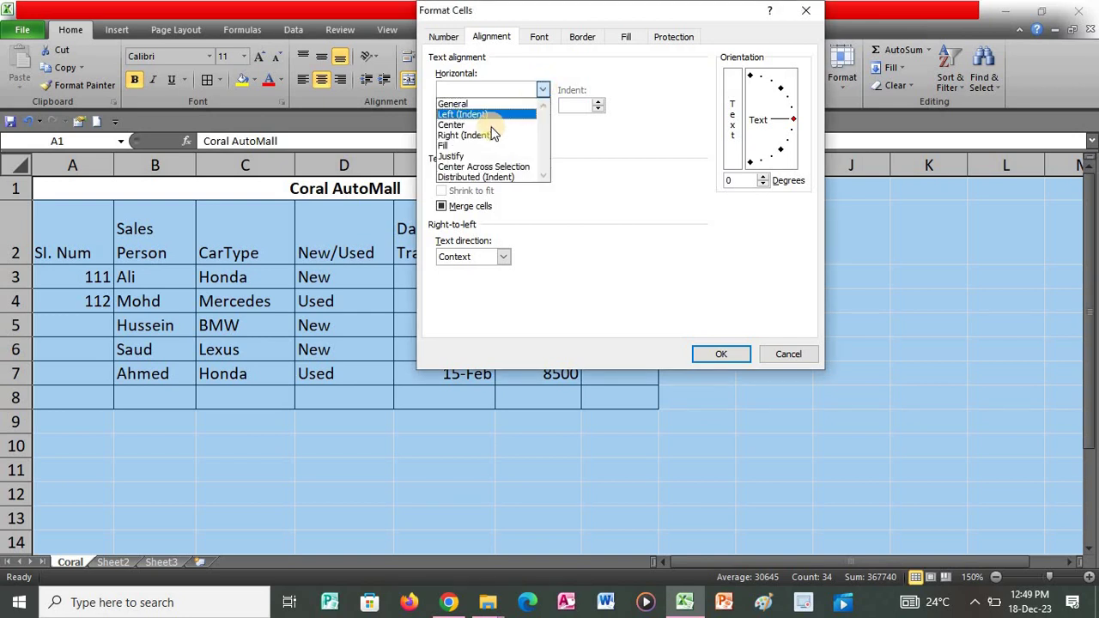
click(494, 119)
click(543, 123)
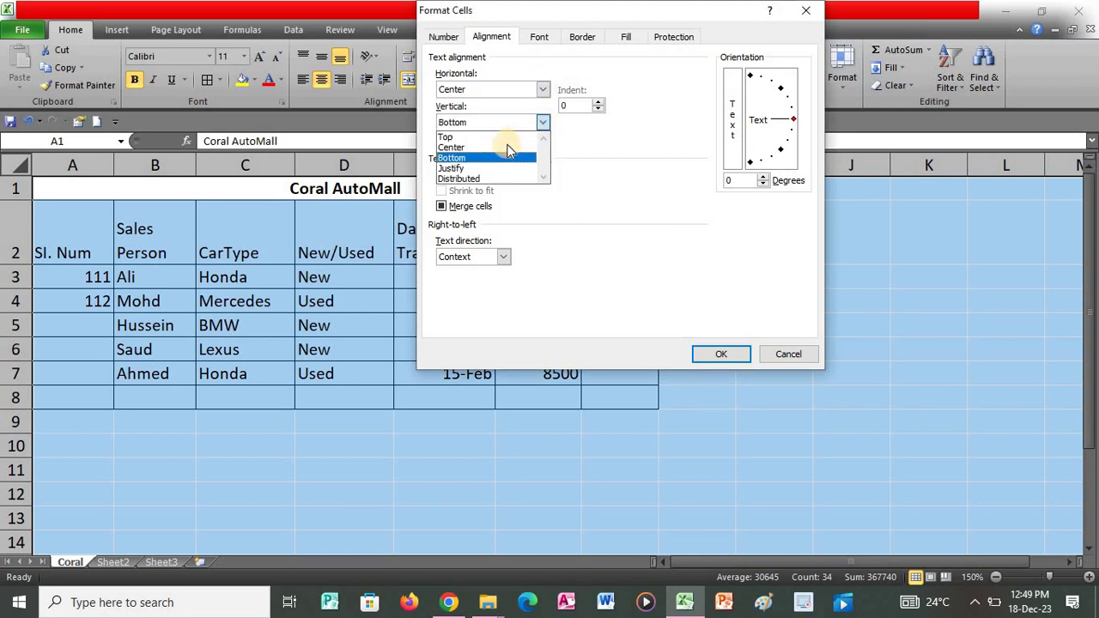
click(501, 147)
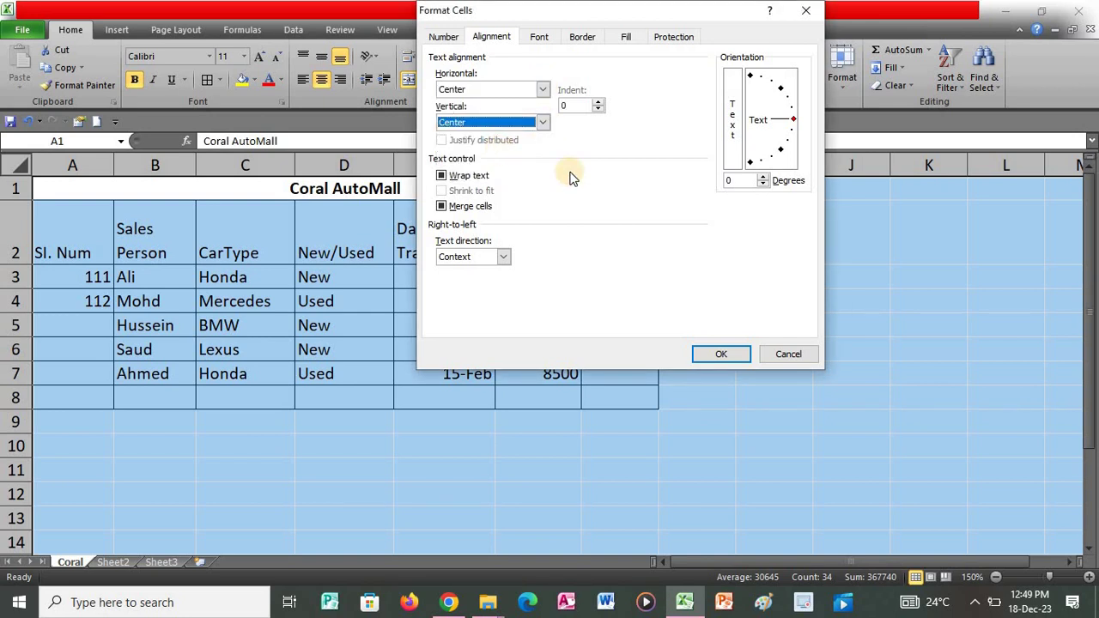
click(716, 354)
click(718, 355)
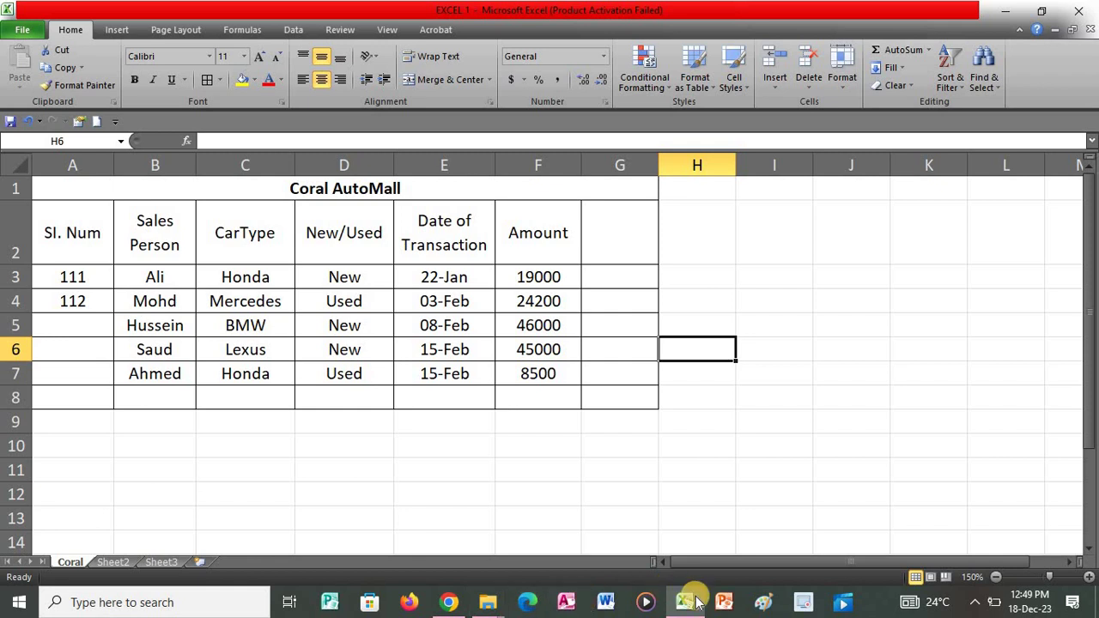
Check question 6 in the Chrome PDF and insert a new row between rows 2 and 3 in Excel.
click(450, 604)
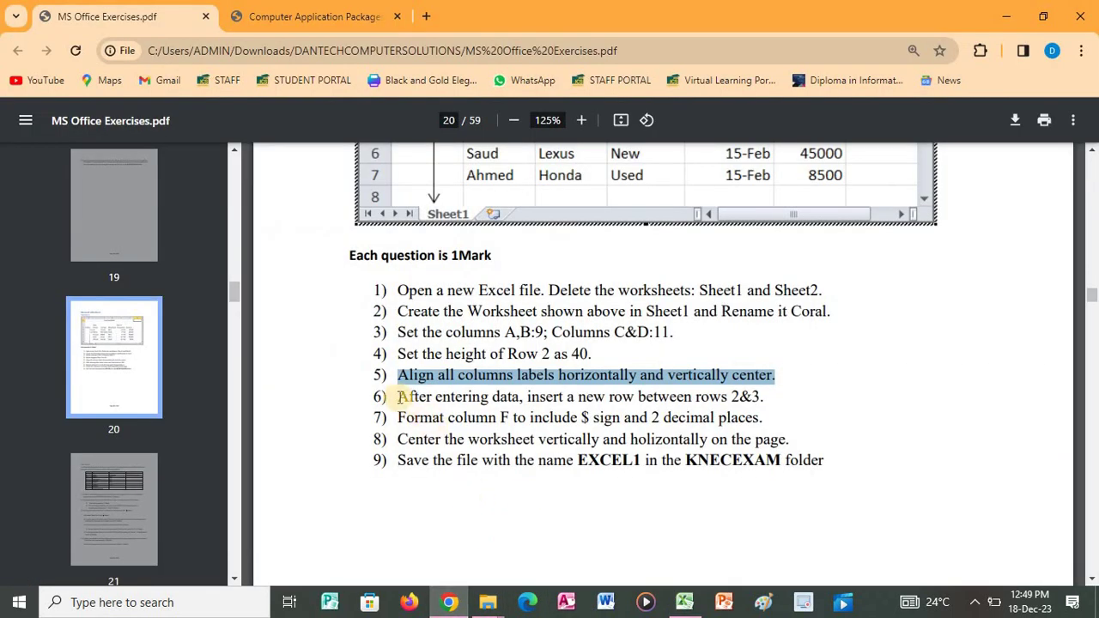
drag(397, 397, 761, 393)
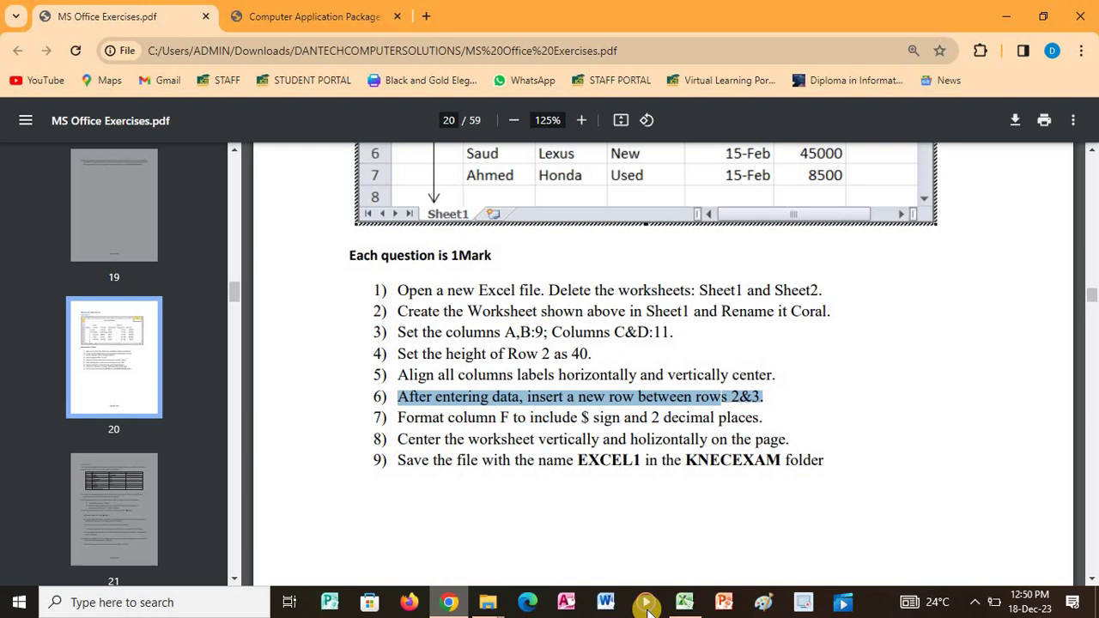
click(684, 601)
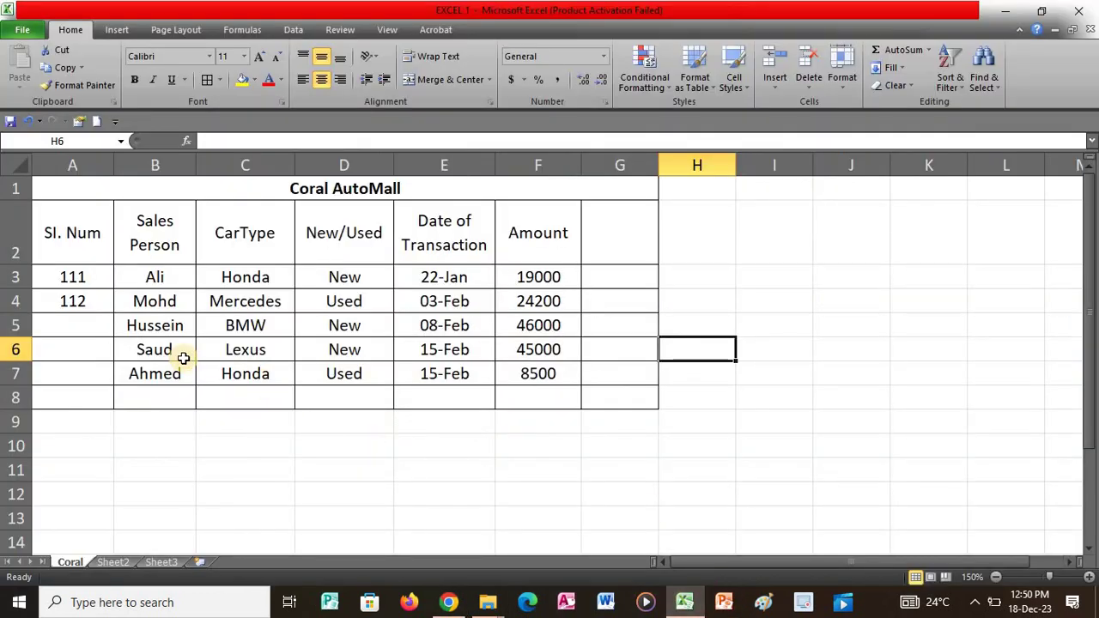
click(10, 276)
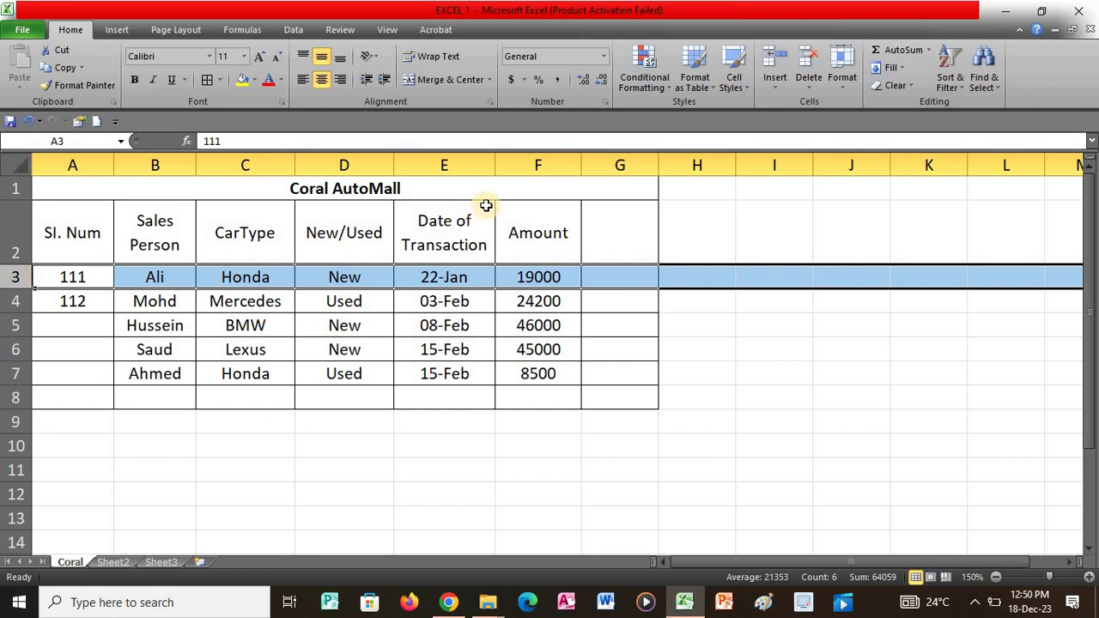
click(772, 59)
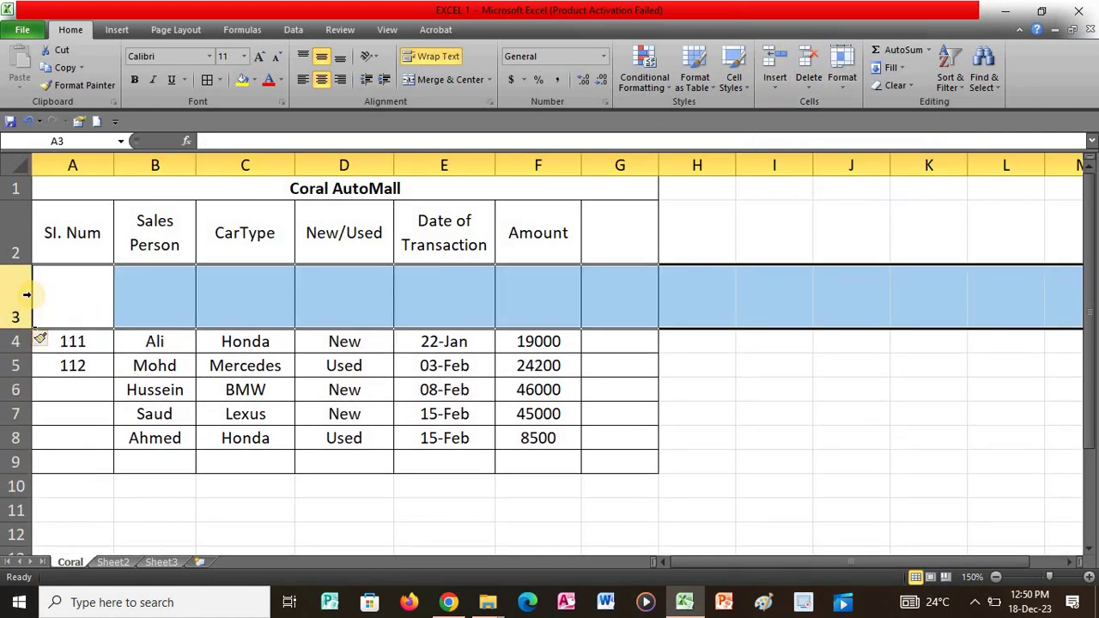
right_click(24, 297)
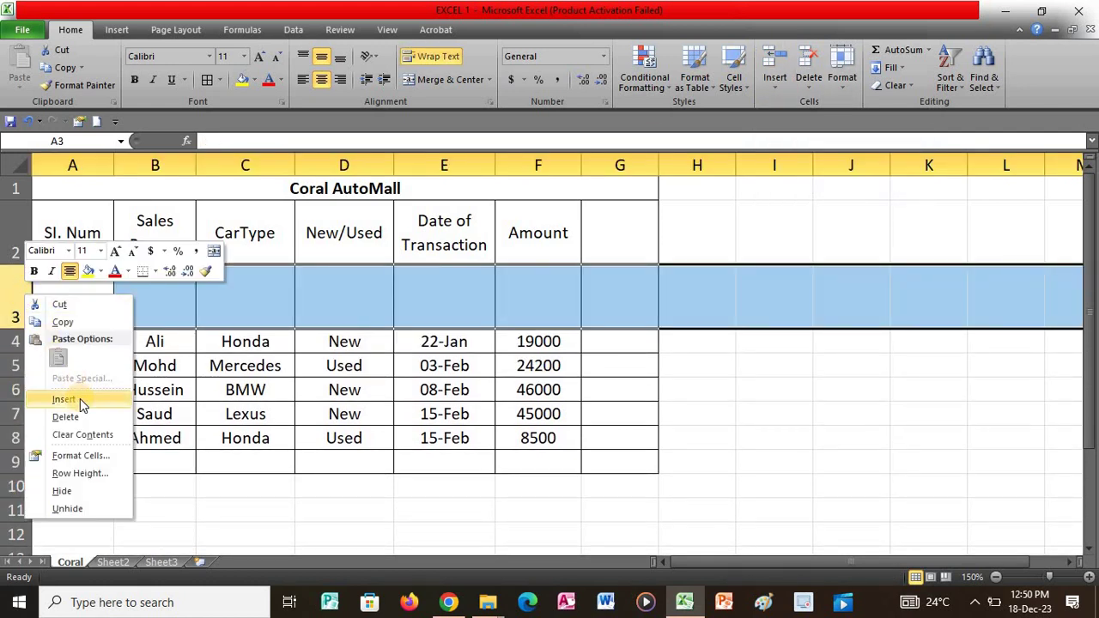
key(Escape)
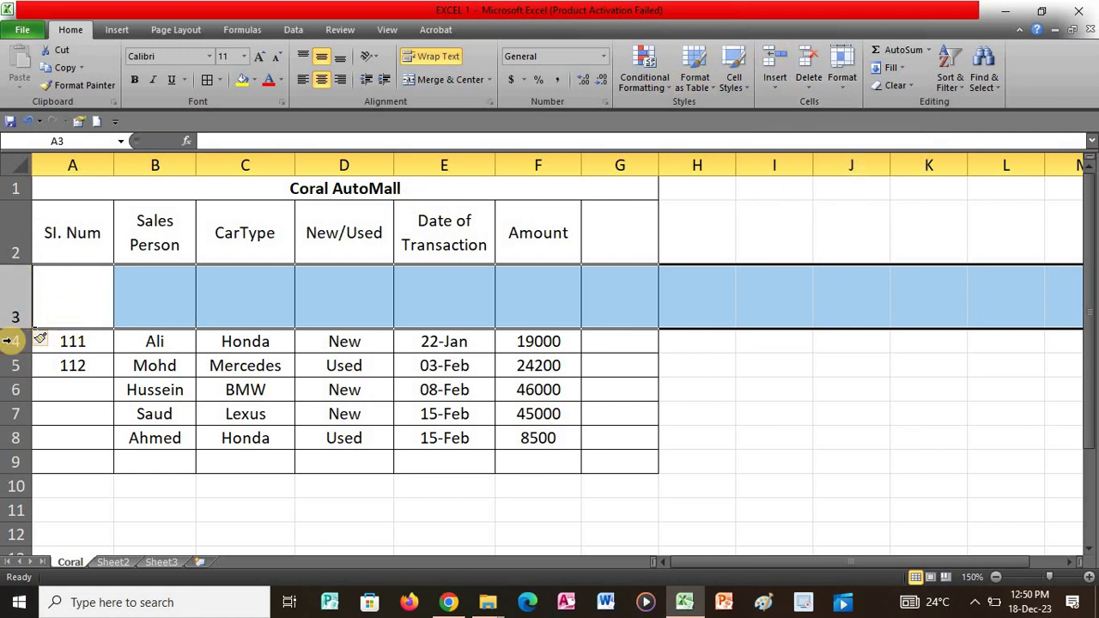
Autofit the height of the empty row 3.
click(158, 359)
click(67, 304)
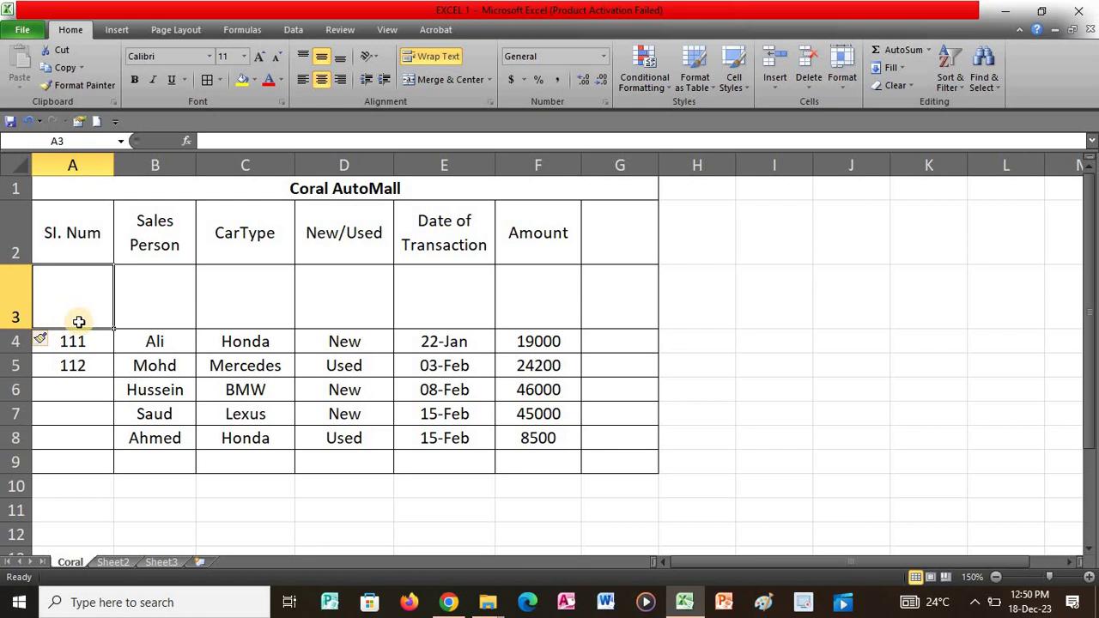
double_click(12, 329)
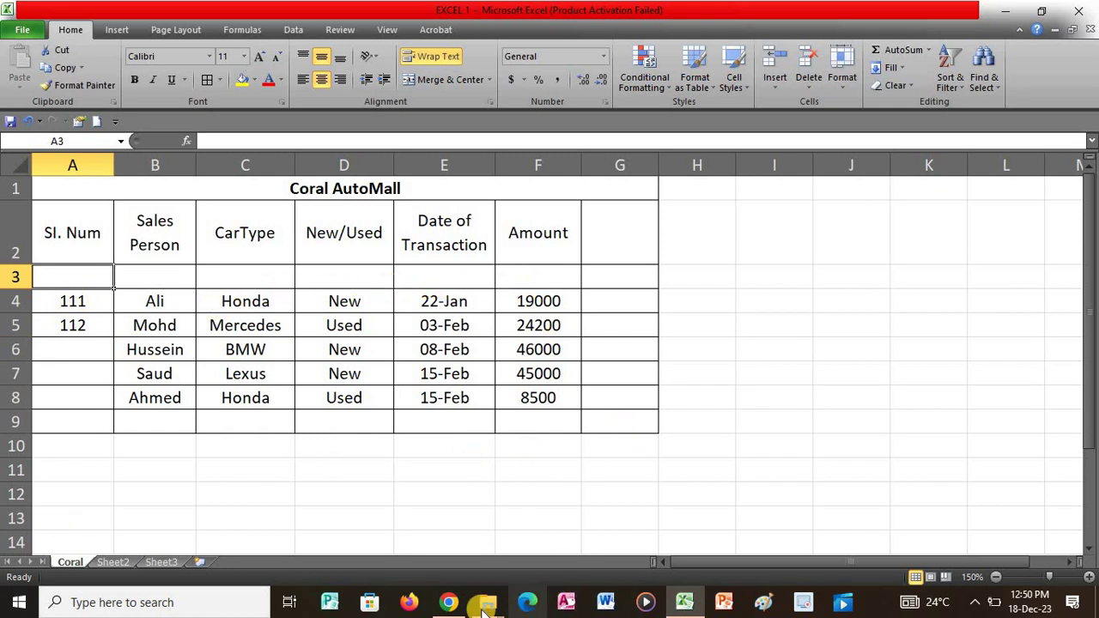
Check question 7 in the Chrome PDF and apply the dollar Accounting format with two decimals to column F in Excel.
click(448, 602)
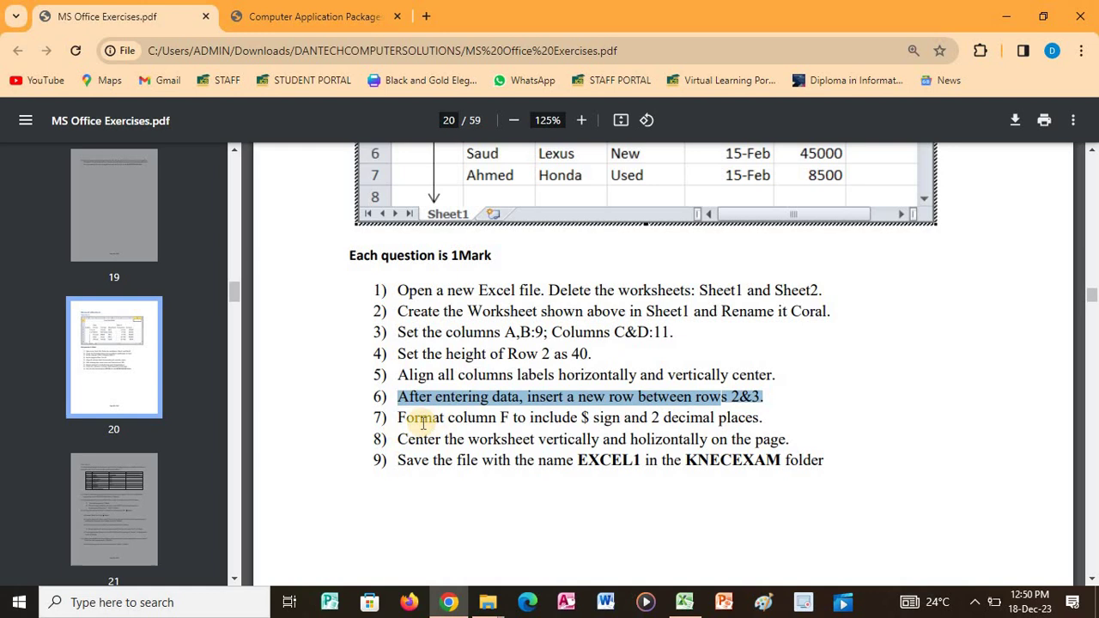
drag(400, 420, 771, 421)
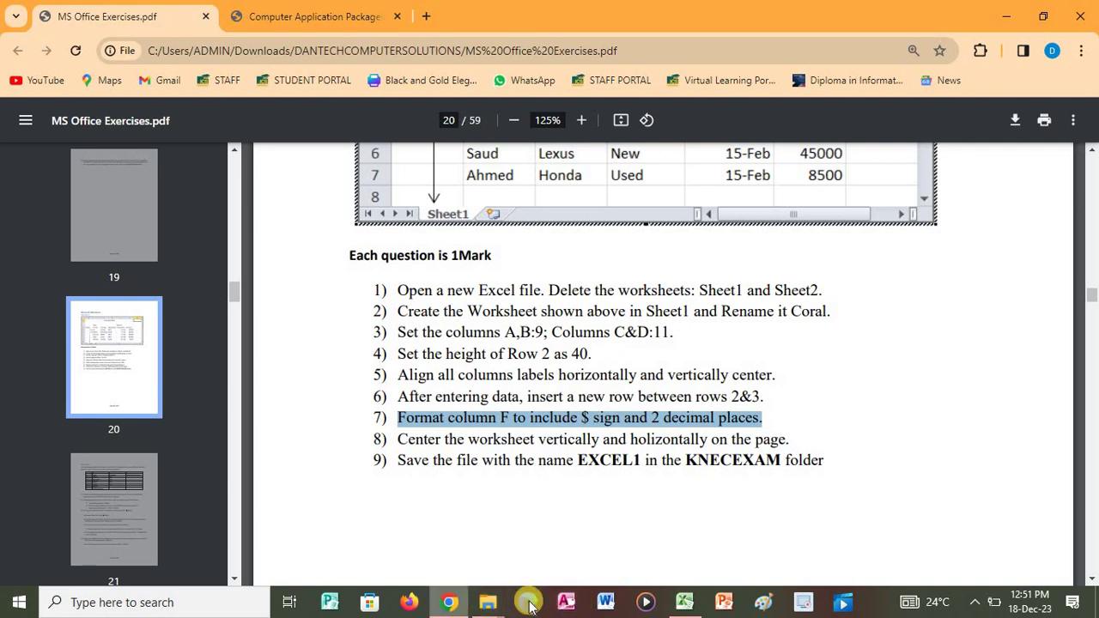
click(691, 603)
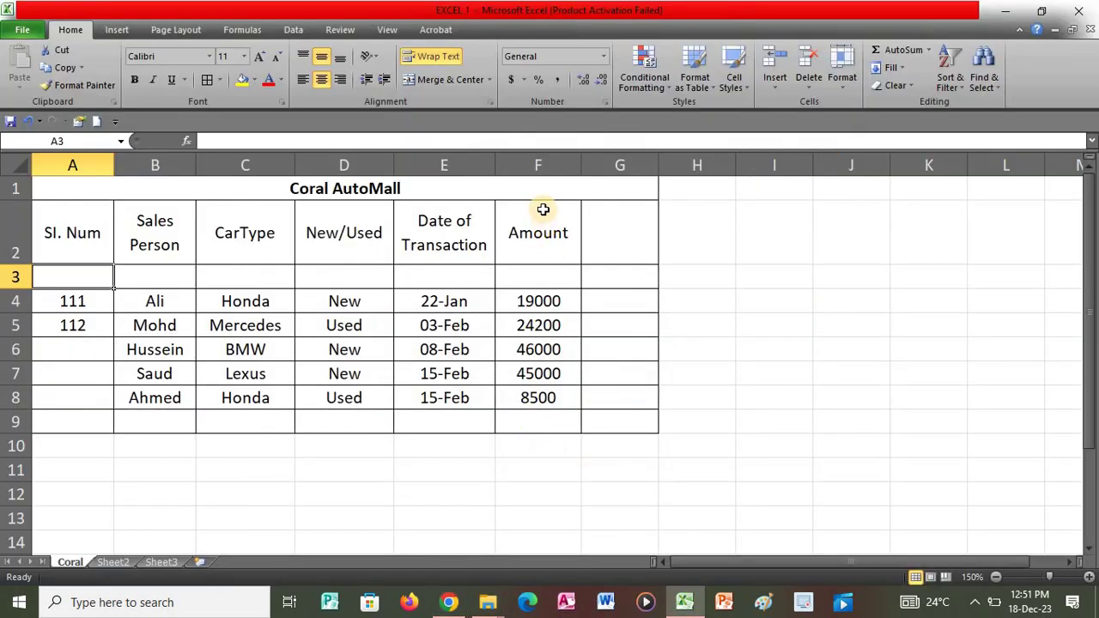
click(548, 165)
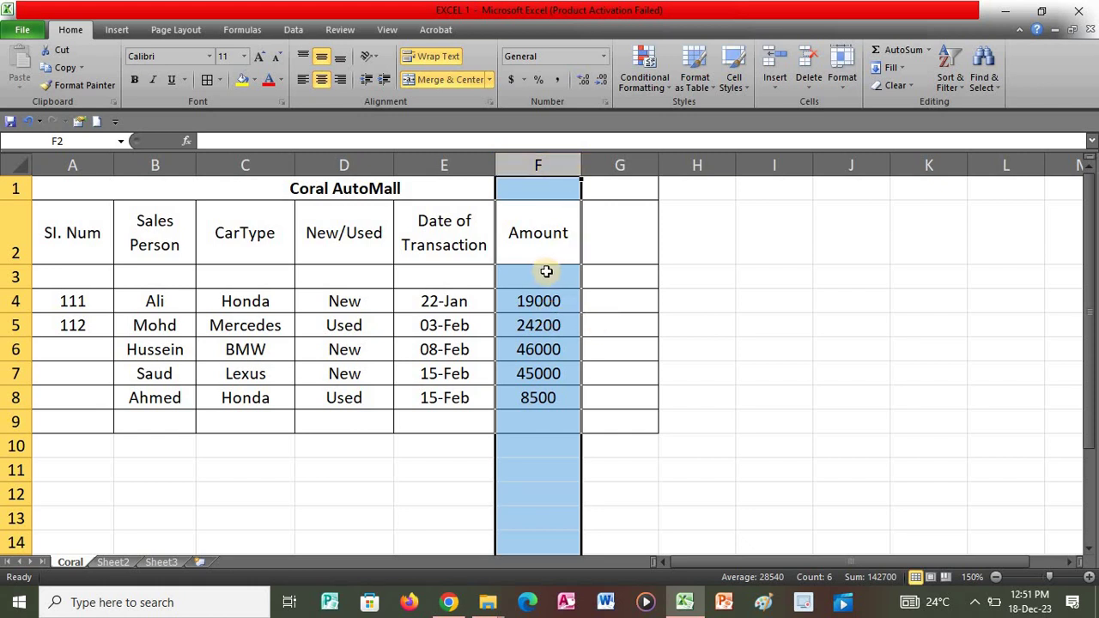
click(509, 82)
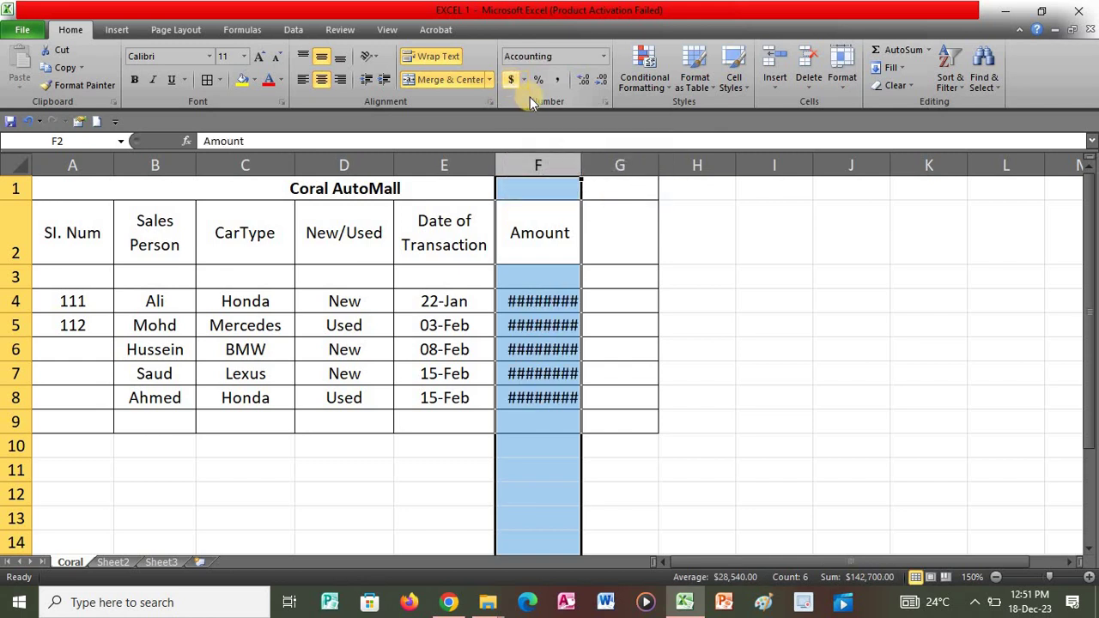
Autofit the width of column F to its amounts.
click(581, 167)
double_click(581, 161)
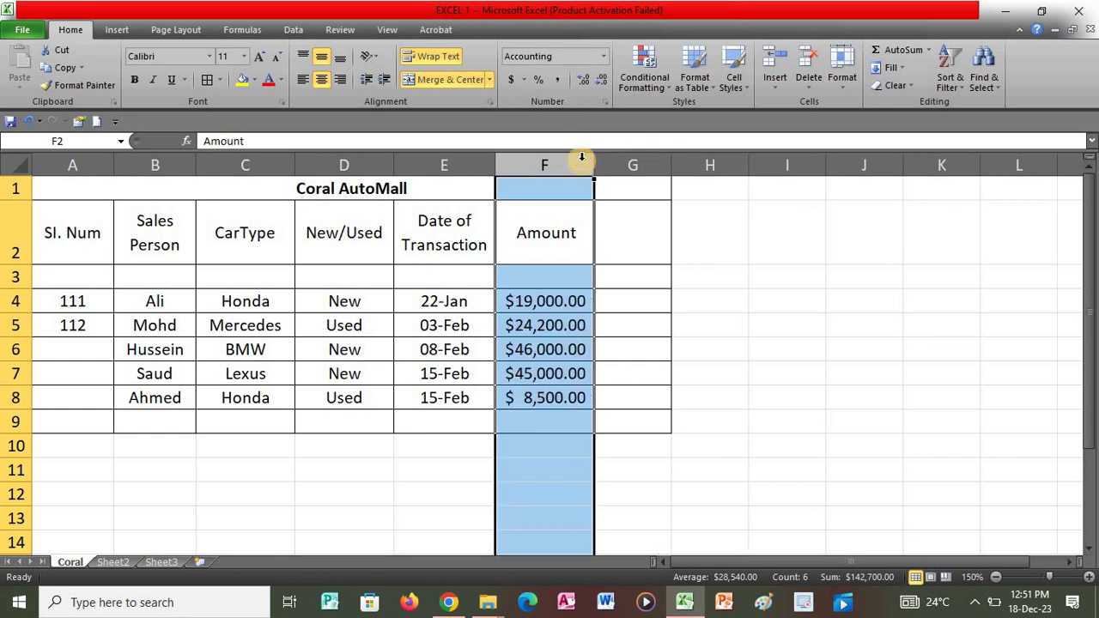
click(616, 324)
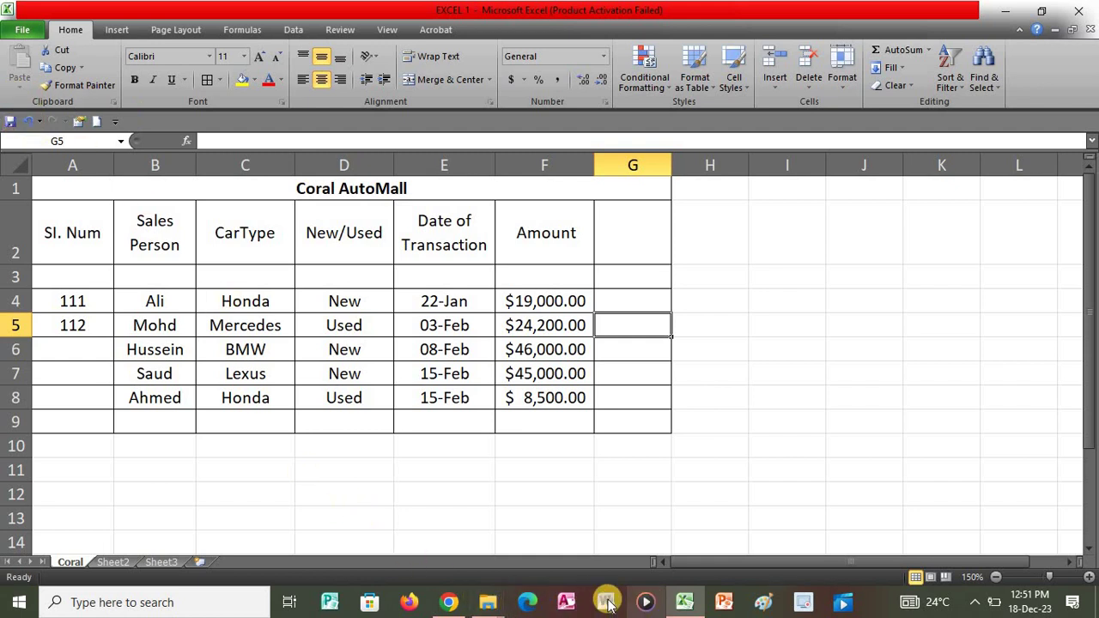
Check question 8 on page centering in the Chrome PDF and look over the entire Coral worksheet in Excel by selecting all its cells.
click(445, 605)
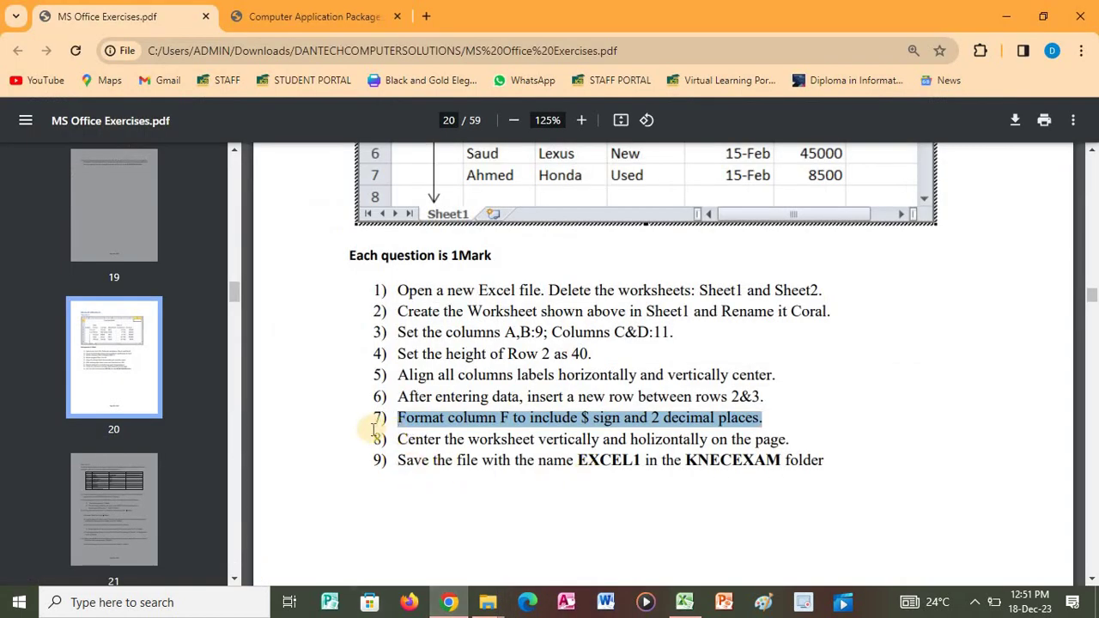
drag(400, 447, 788, 439)
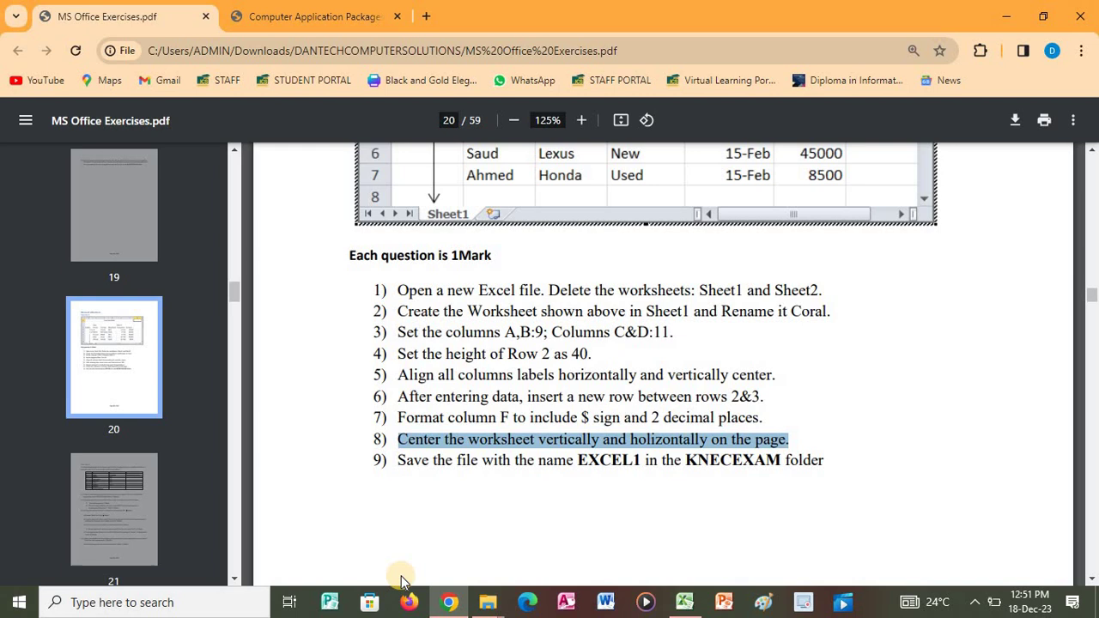
click(680, 605)
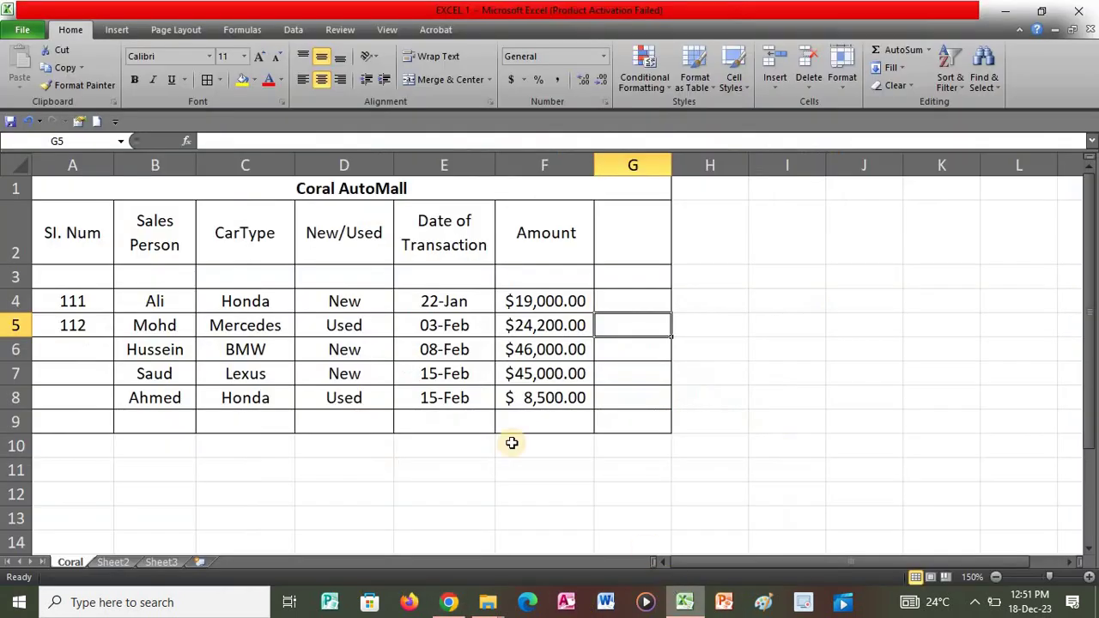
click(21, 167)
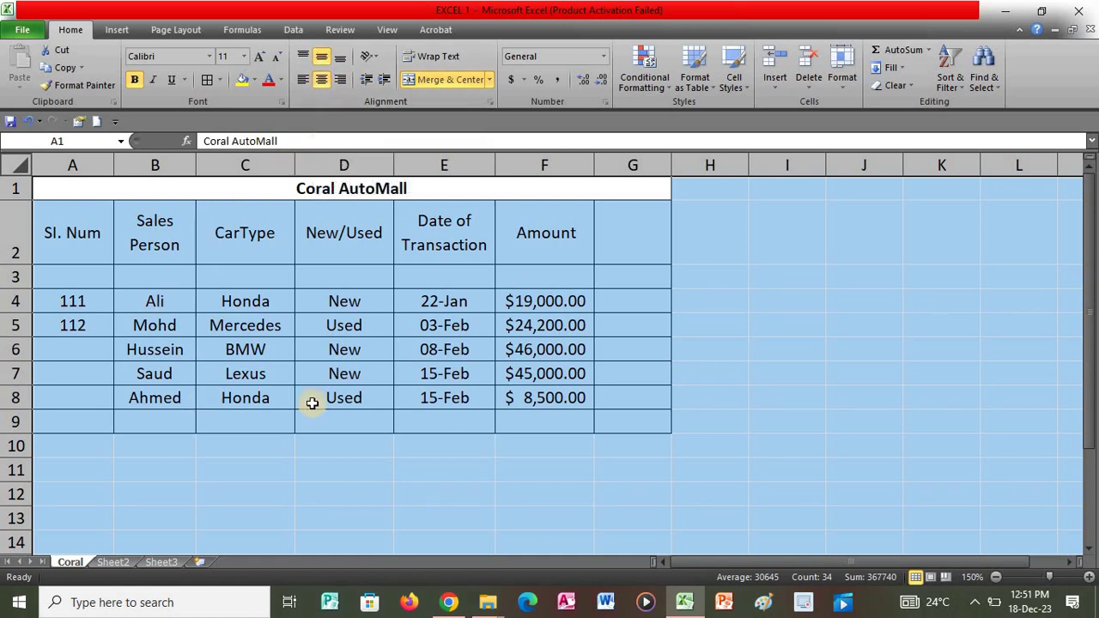
click(726, 309)
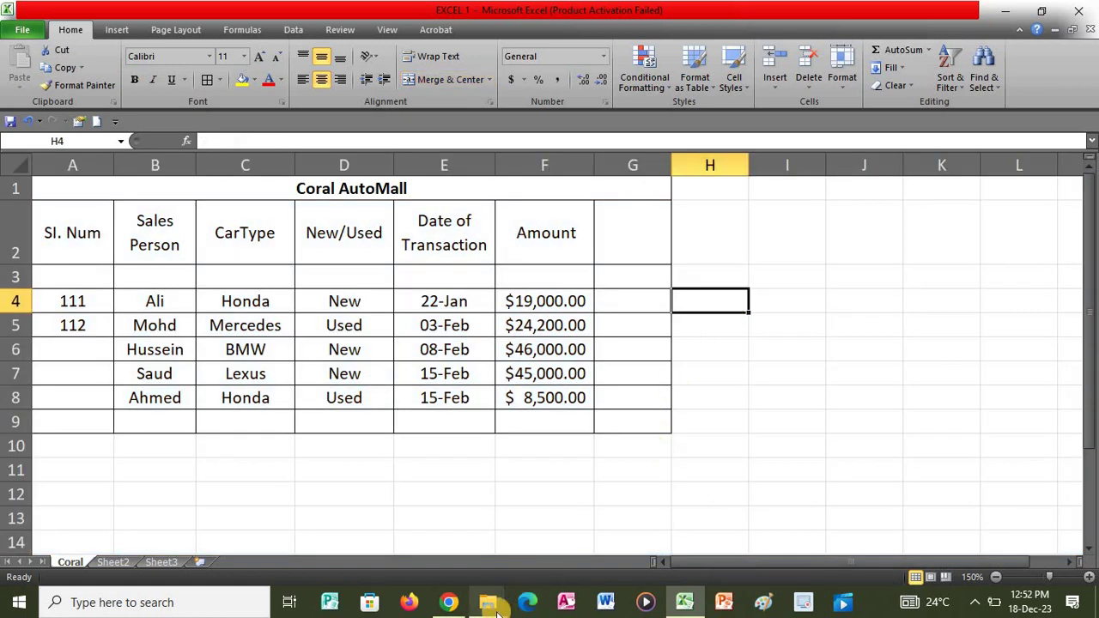
Check question 9 in the Chrome PDF and save the EXCEL 1 workbook in Excel.
click(449, 602)
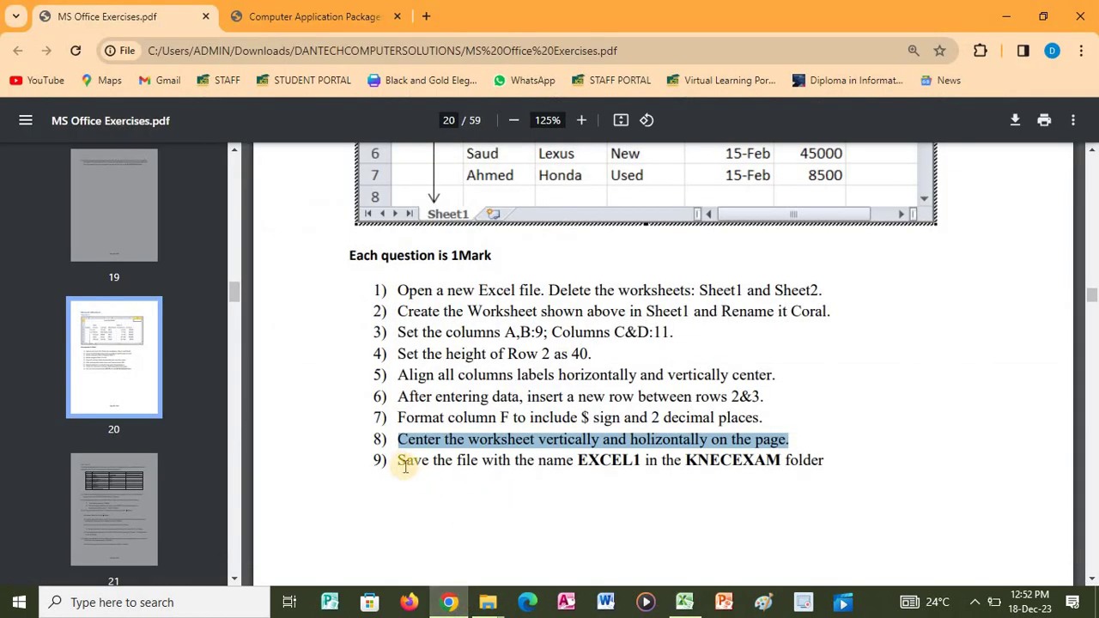
drag(401, 461, 825, 461)
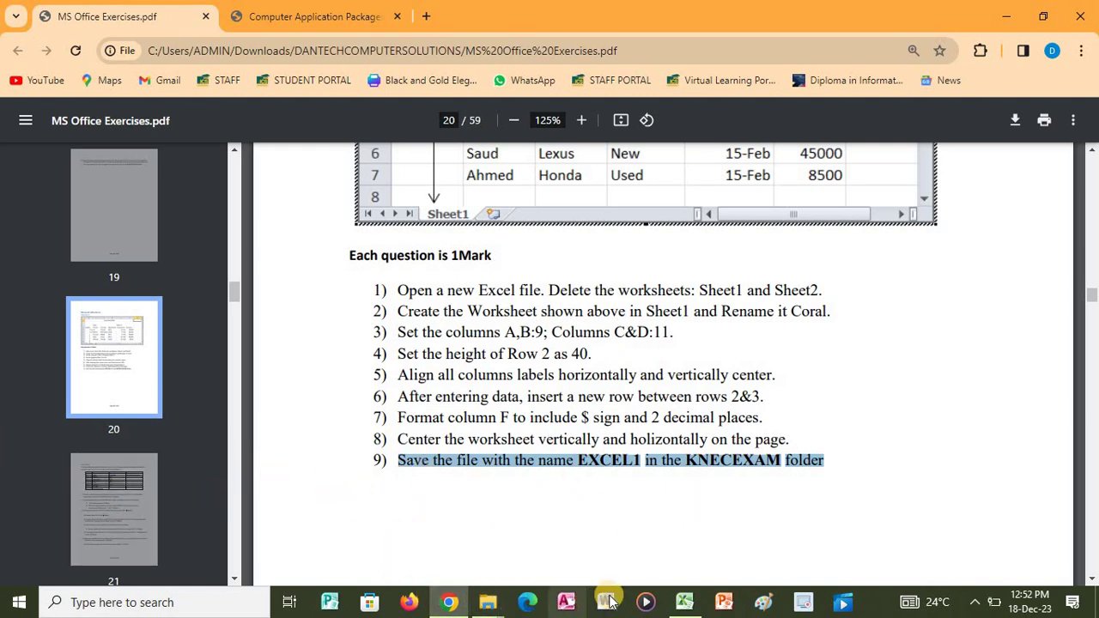
click(684, 601)
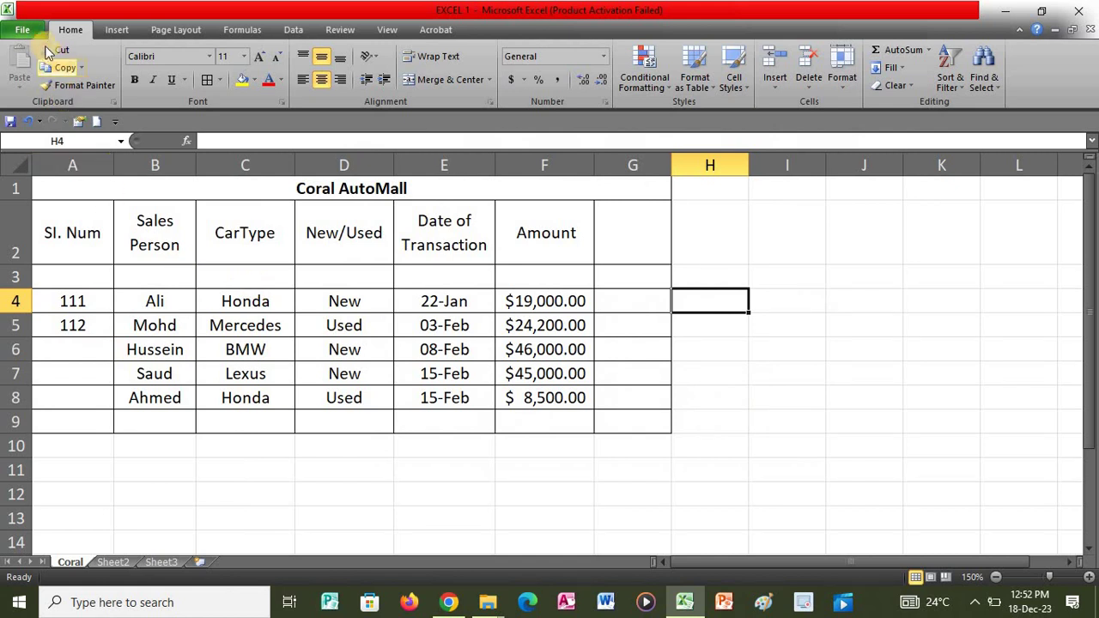
click(23, 29)
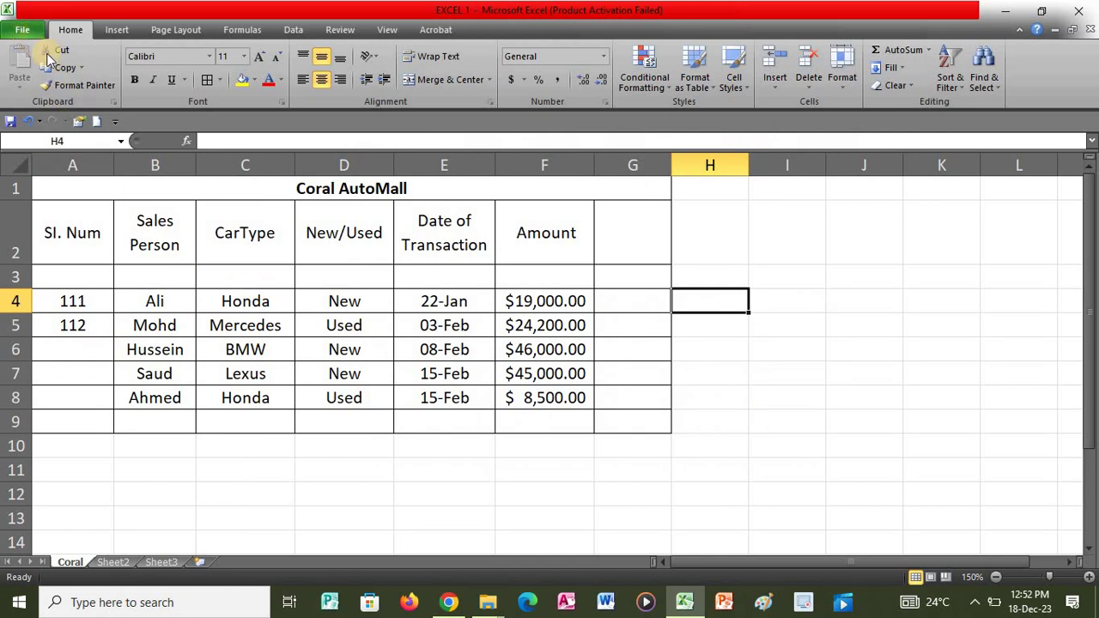
click(57, 60)
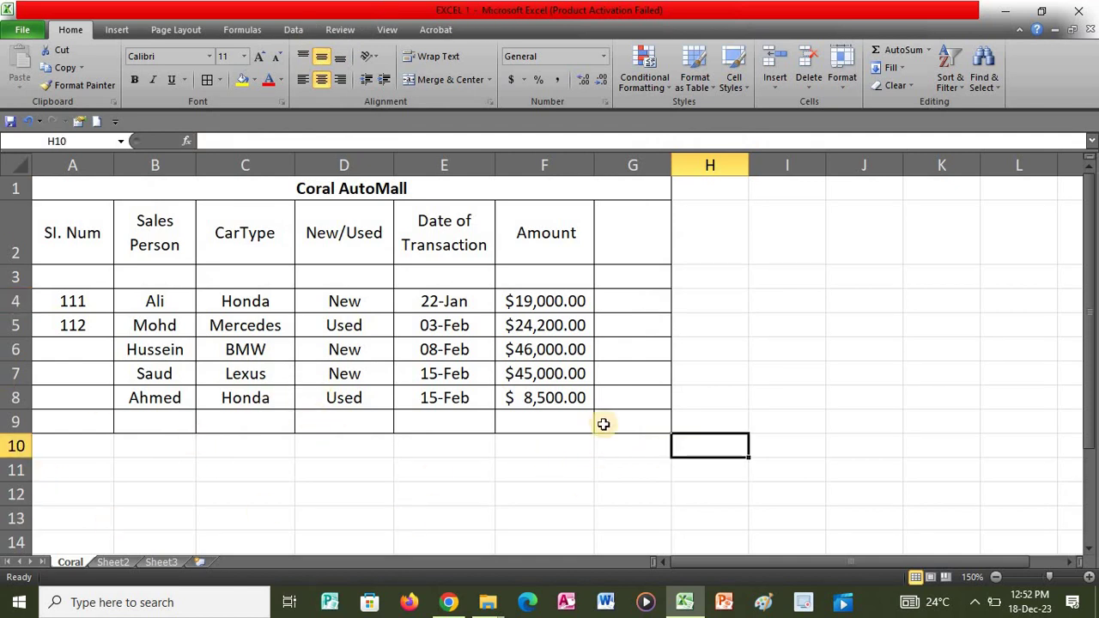
click(714, 252)
click(705, 307)
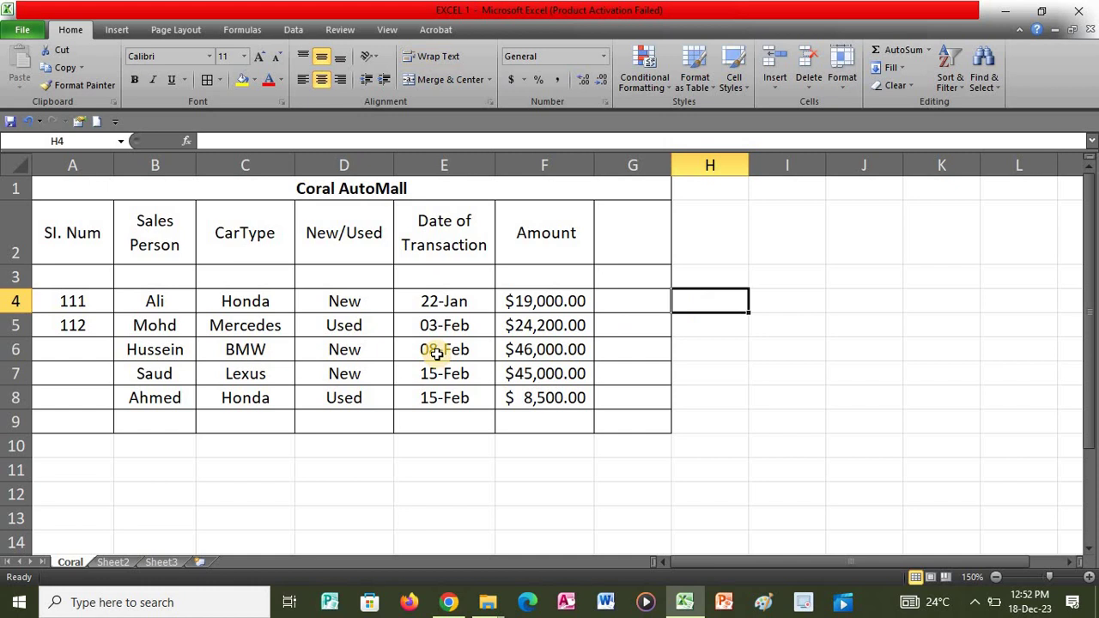
click(729, 196)
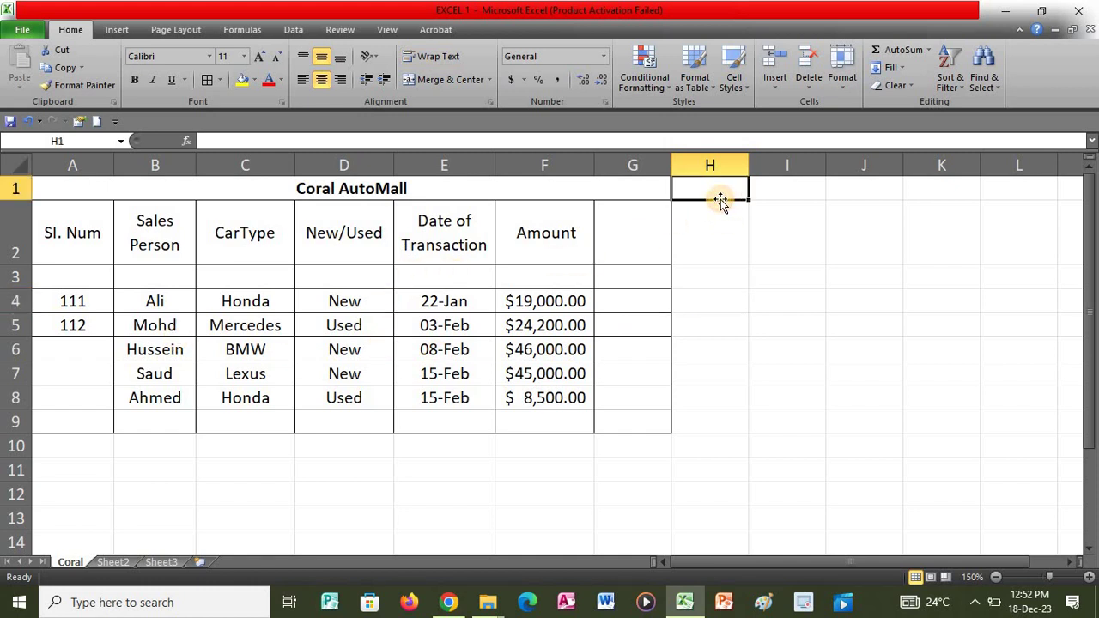